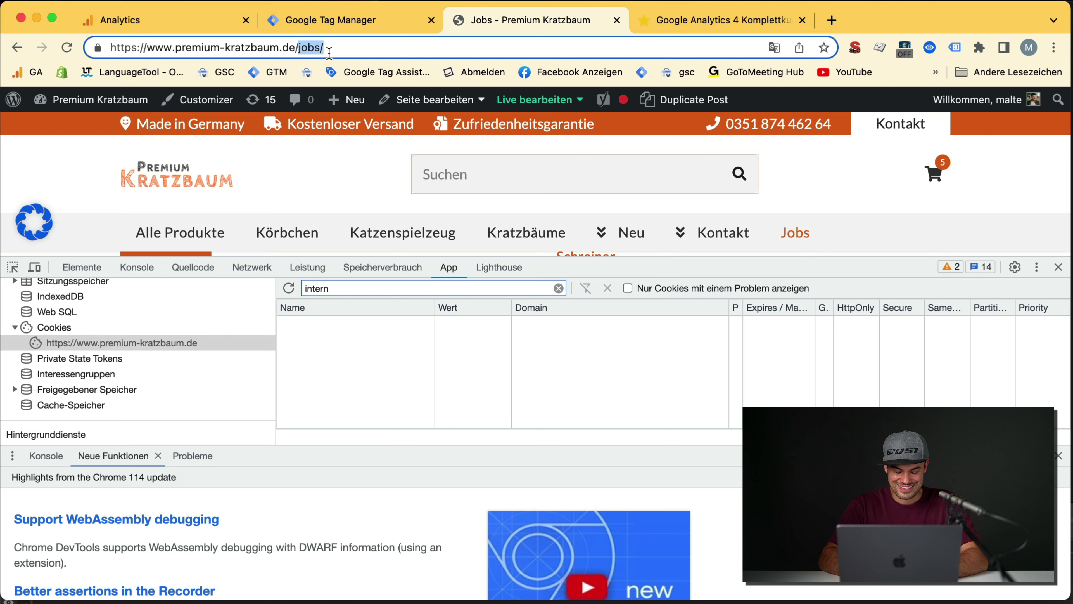
# - Load the shop's /internal-traffic page and select the traffic_type cookie in the filtered cookie list to inspect its value
pyautogui.write('internal-traffic')
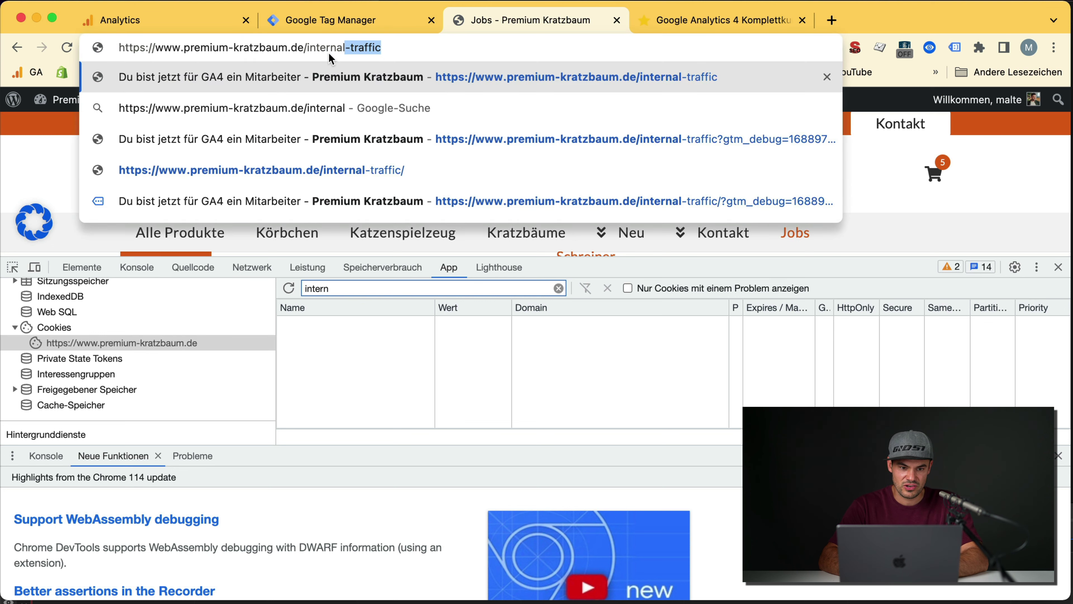
pyautogui.press('Return')
pyautogui.click(267, 49)
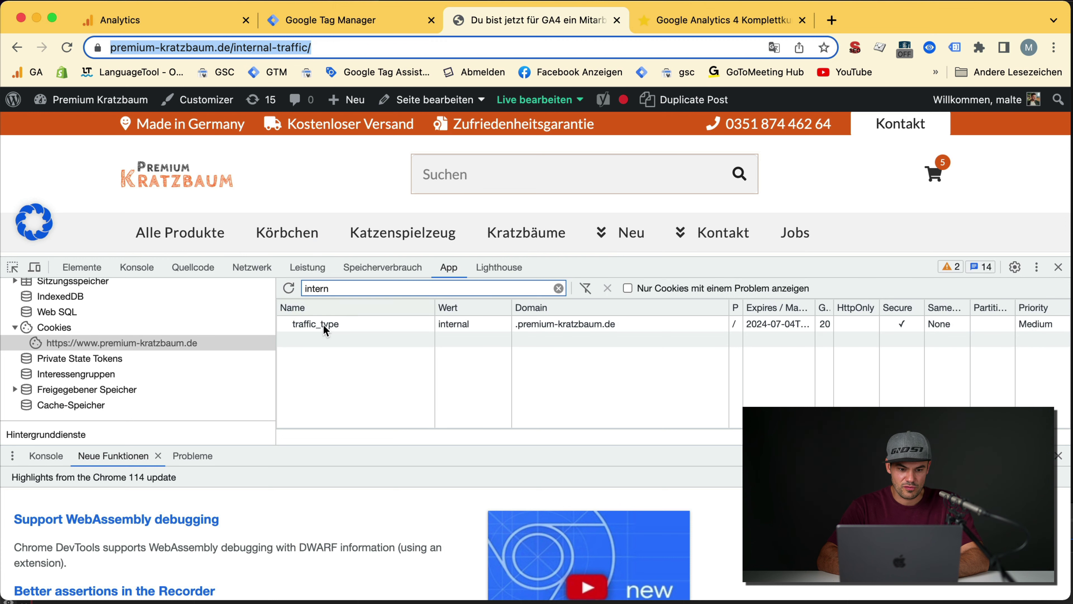
pyautogui.click(326, 331)
pyautogui.press('BackSpace')
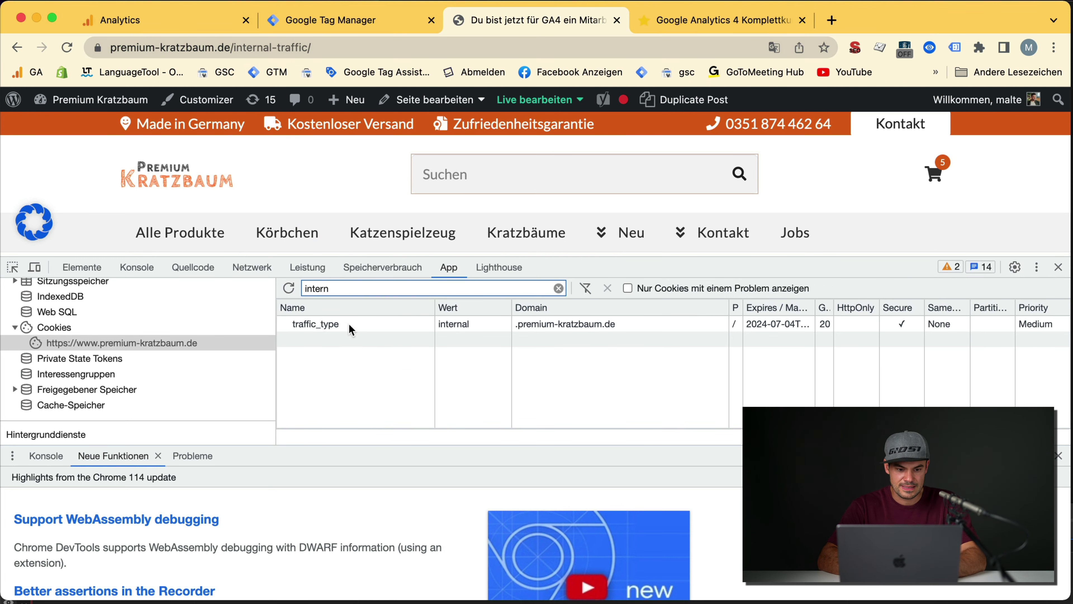
pyautogui.click(348, 331)
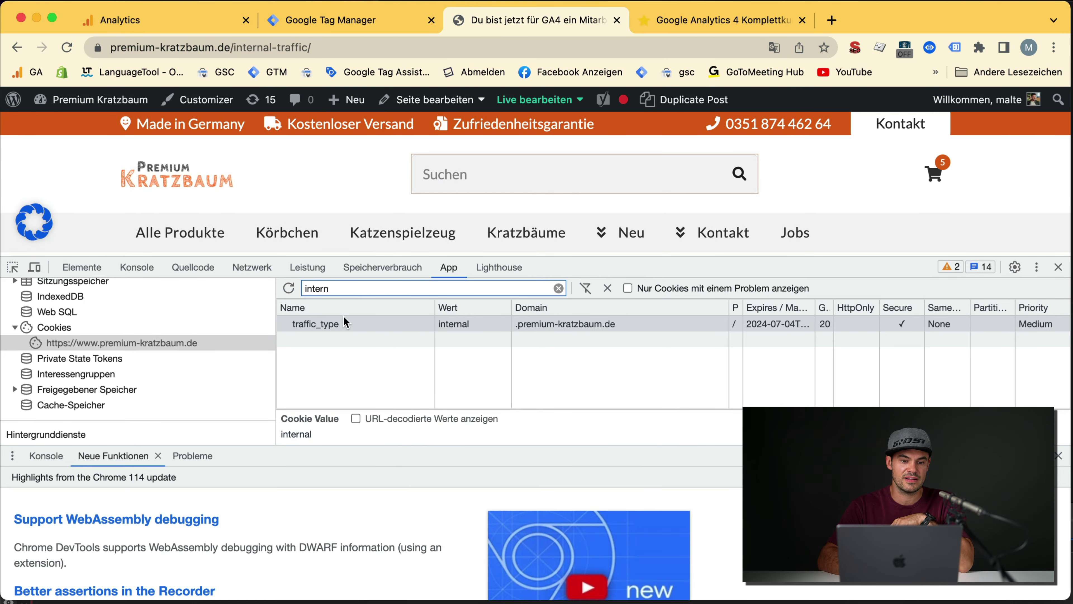
# - Switch to Google Tag Manager and open the GA4 Datenstream Basis G-C10PDYJWXK tag from the workspace's tags
pyautogui.click(340, 20)
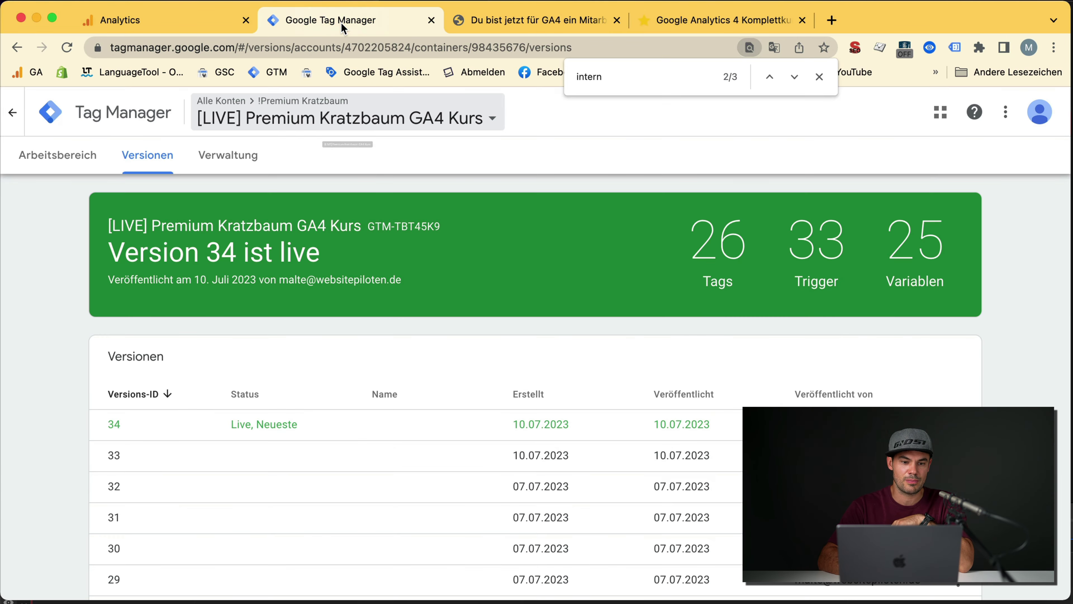
pyautogui.click(86, 164)
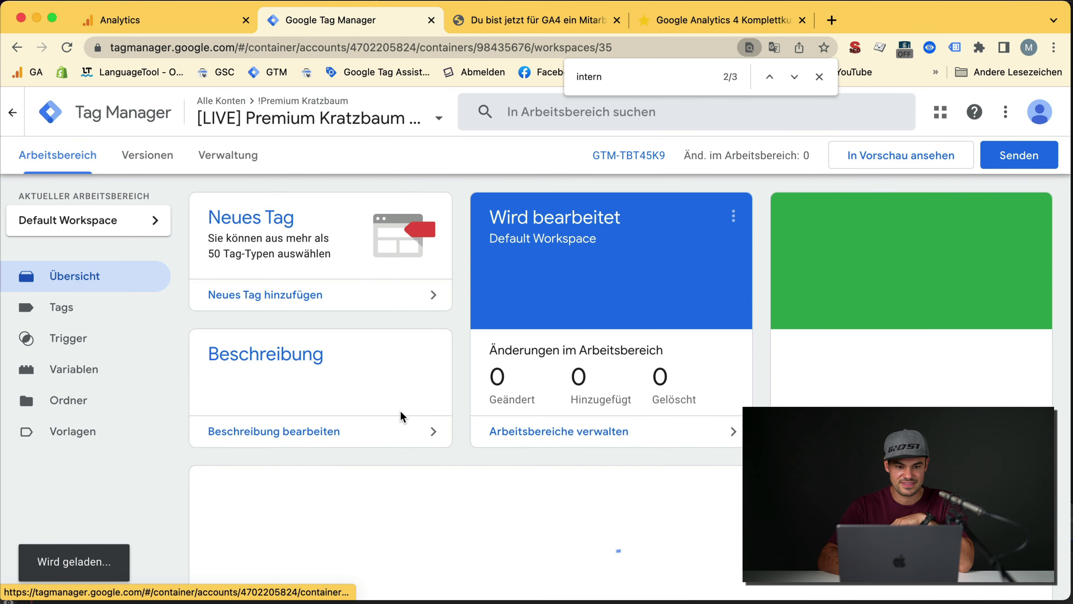
pyautogui.click(71, 313)
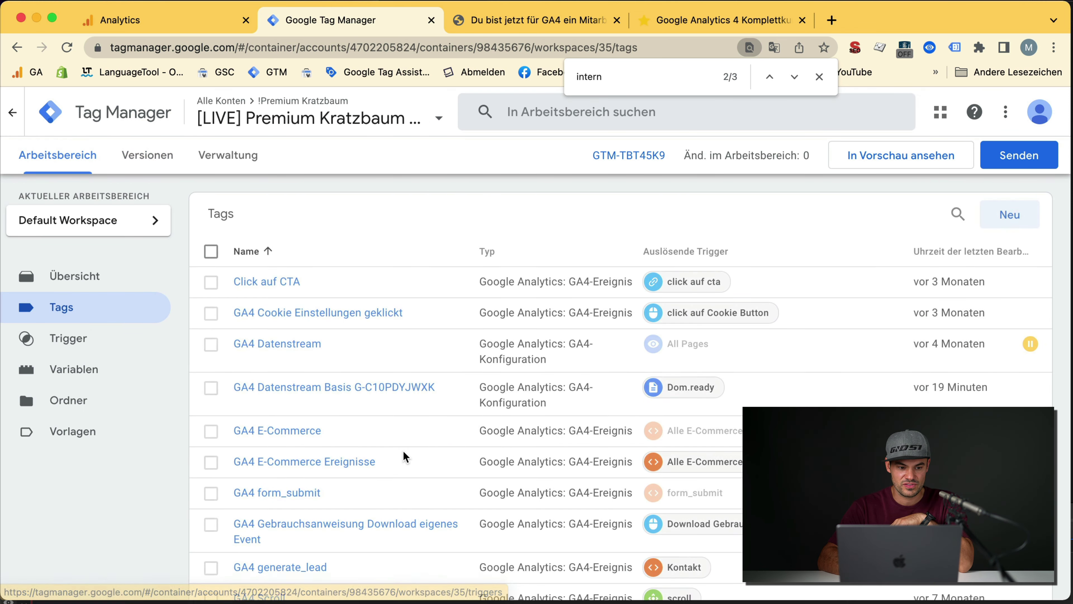
pyautogui.scroll(-1, 404, 457)
pyautogui.click(315, 329)
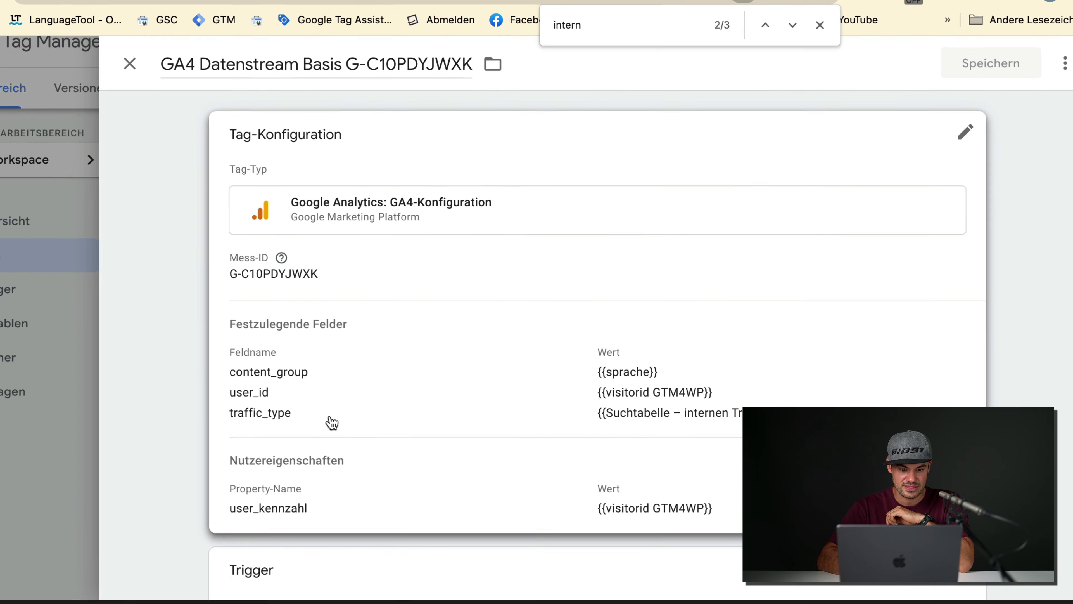
# - Open the tag configuration for editing and examine the variable assigned to the traffic_type field
pyautogui.click(334, 451)
pyautogui.scroll(-3, 347, 465)
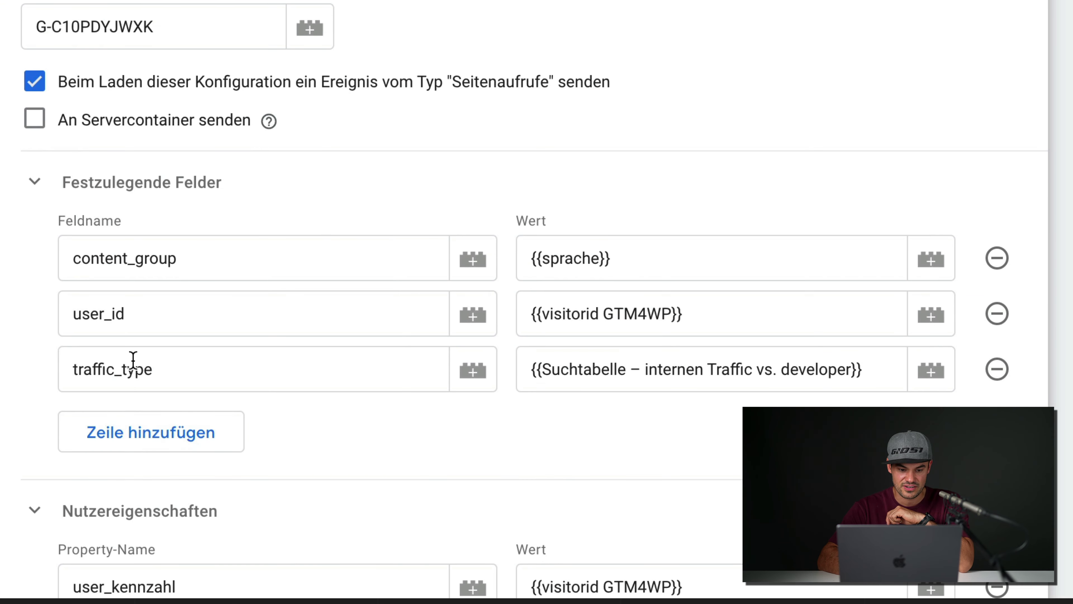
pyautogui.tripleClick(588, 372)
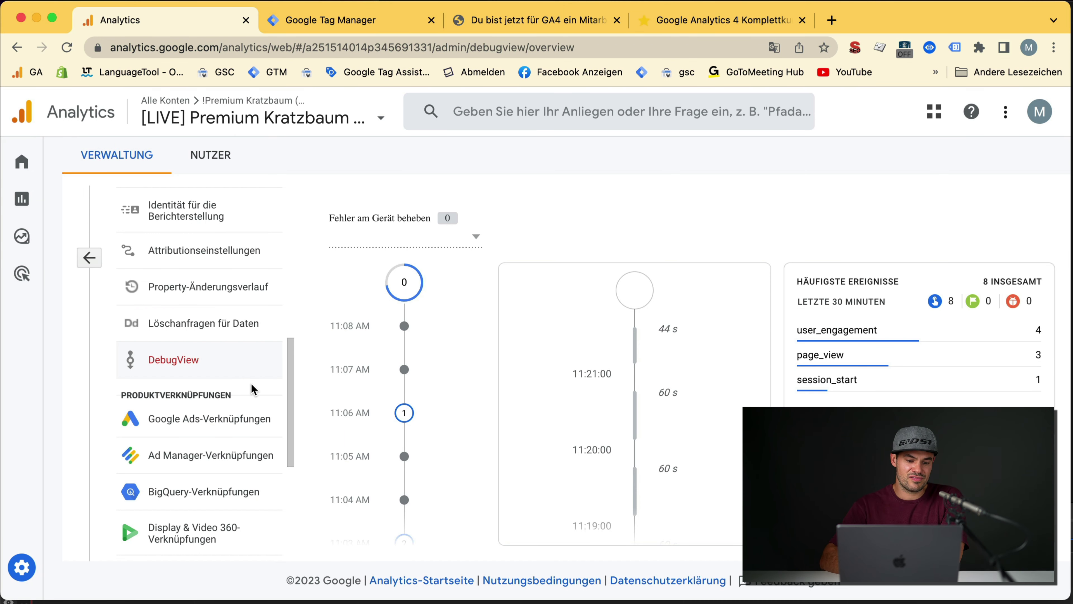
# - Open the Datenfilter list under the Analytics property's Dateneinstellungen
pyautogui.scroll(5, 219, 351)
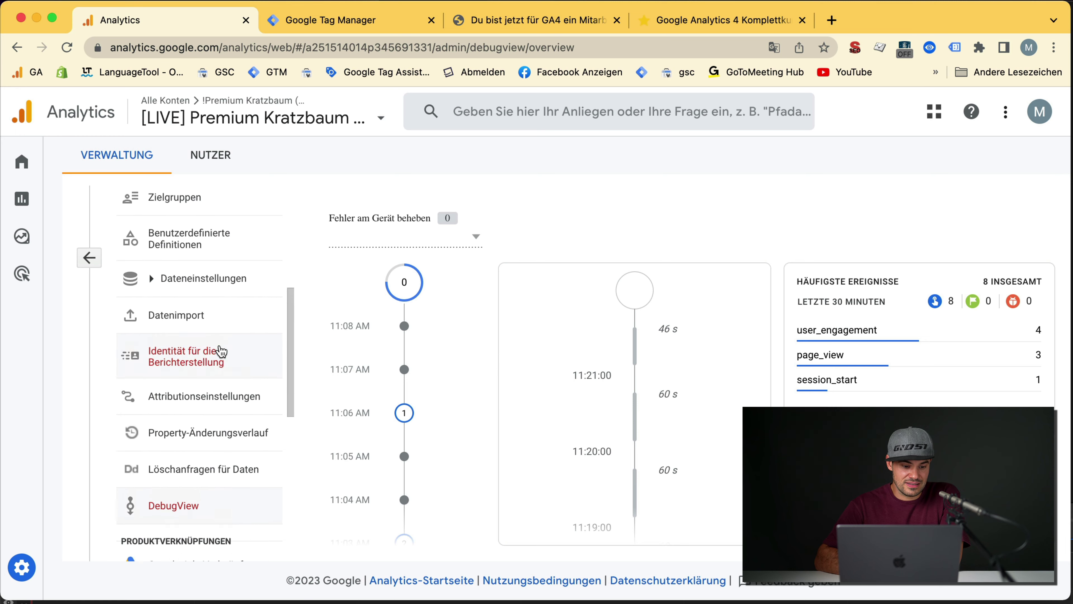
pyautogui.scroll(1, 220, 351)
pyautogui.click(179, 294)
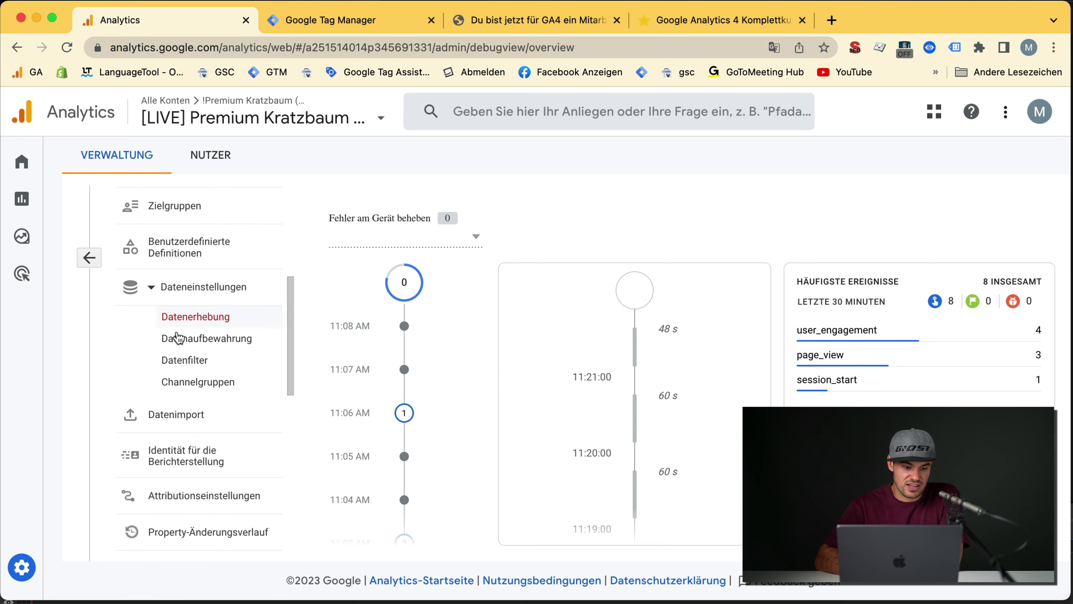
pyautogui.click(184, 364)
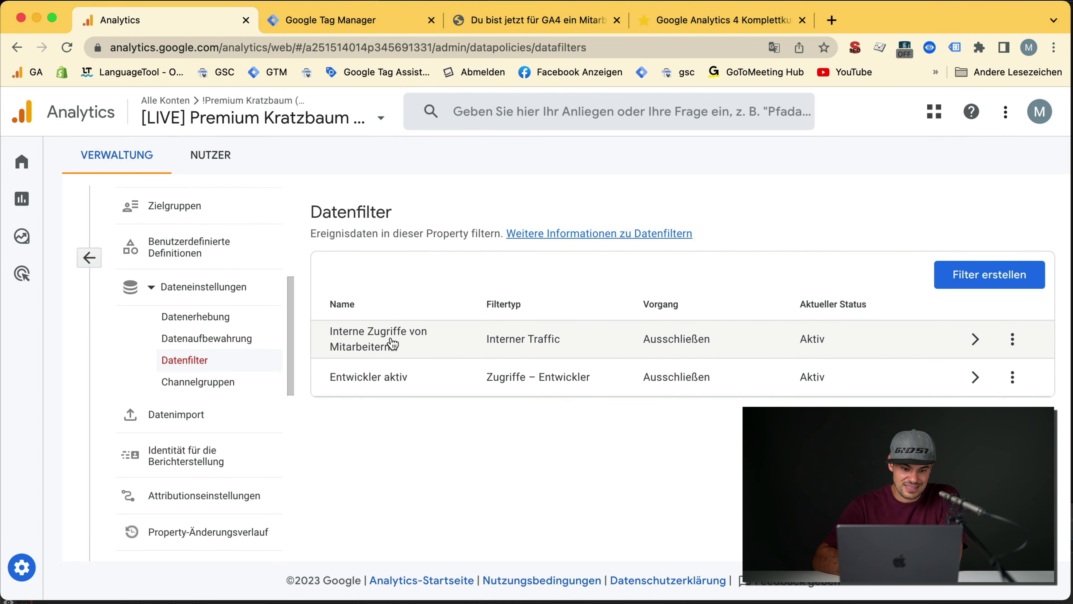
# - Review the parameter name, parameter value and filter status of the "Interne Zugriffe von Mitarbeitern" data filter, then close it
pyautogui.click(423, 345)
pyautogui.scroll(-5, 371, 420)
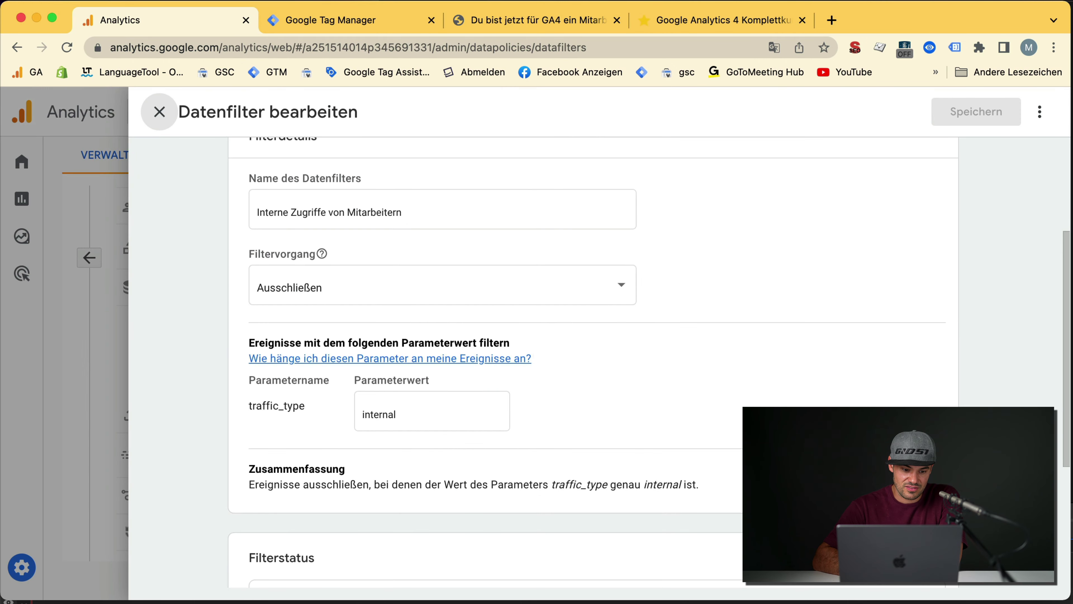
pyautogui.doubleClick(272, 406)
pyautogui.doubleClick(379, 412)
pyautogui.scroll(3, 390, 409)
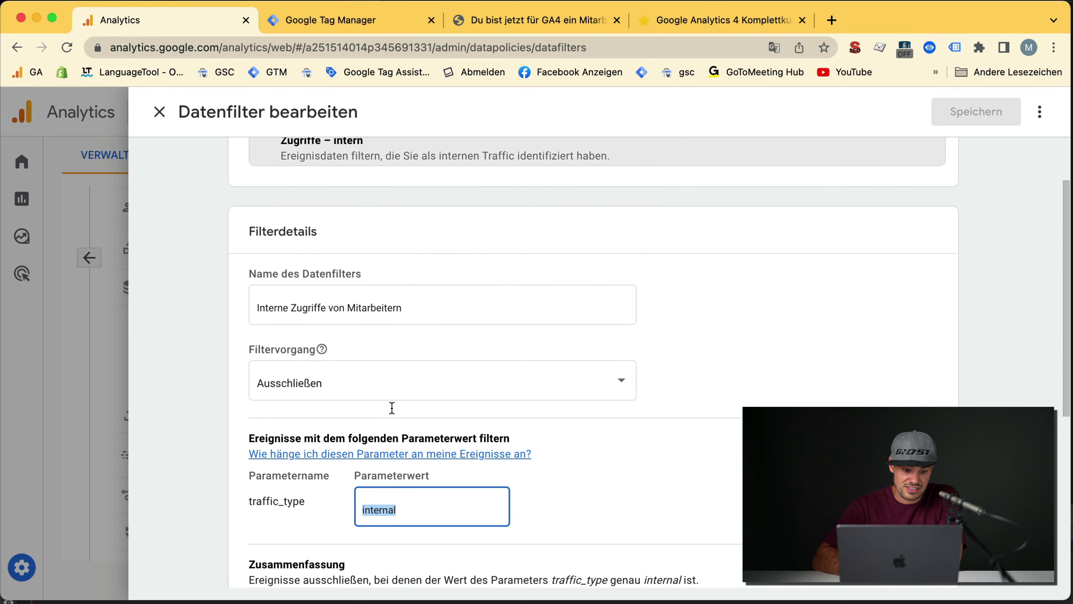
pyautogui.scroll(-8, 302, 389)
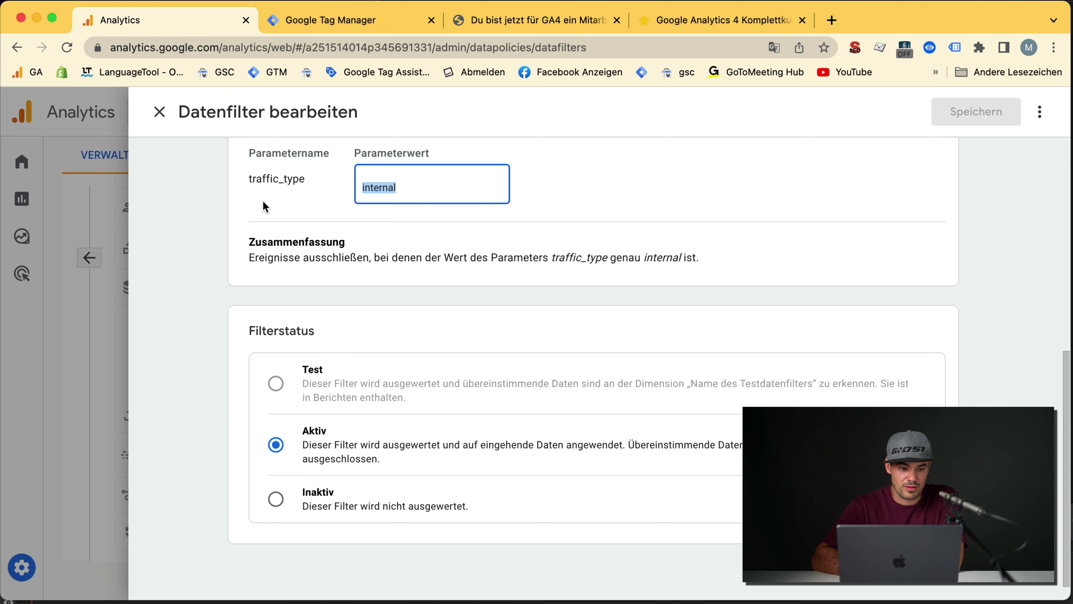
pyautogui.scroll(1, 277, 455)
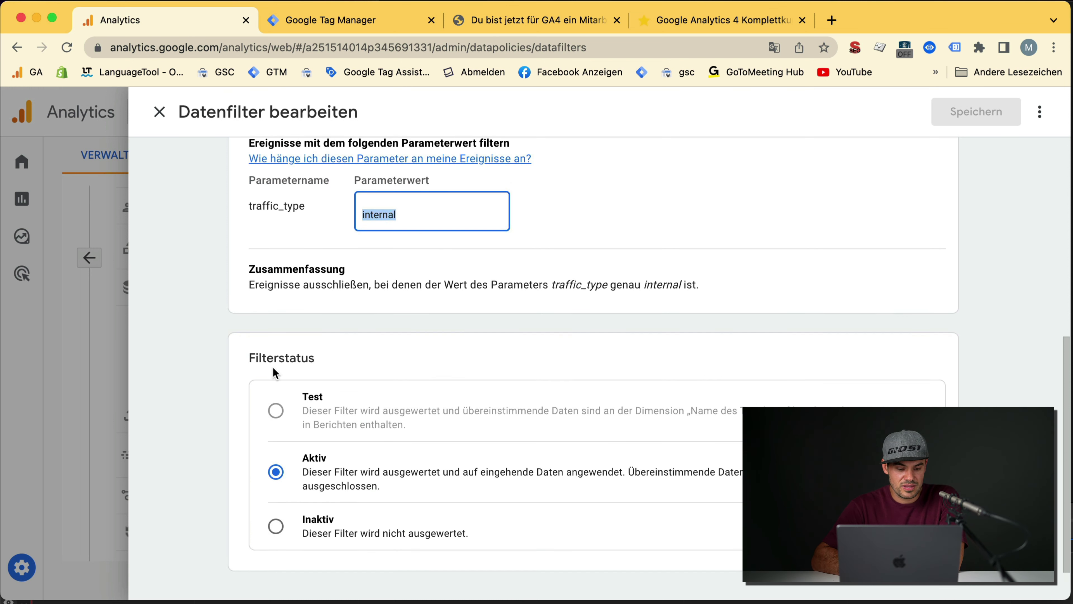
pyautogui.scroll(10, 237, 322)
pyautogui.click(160, 112)
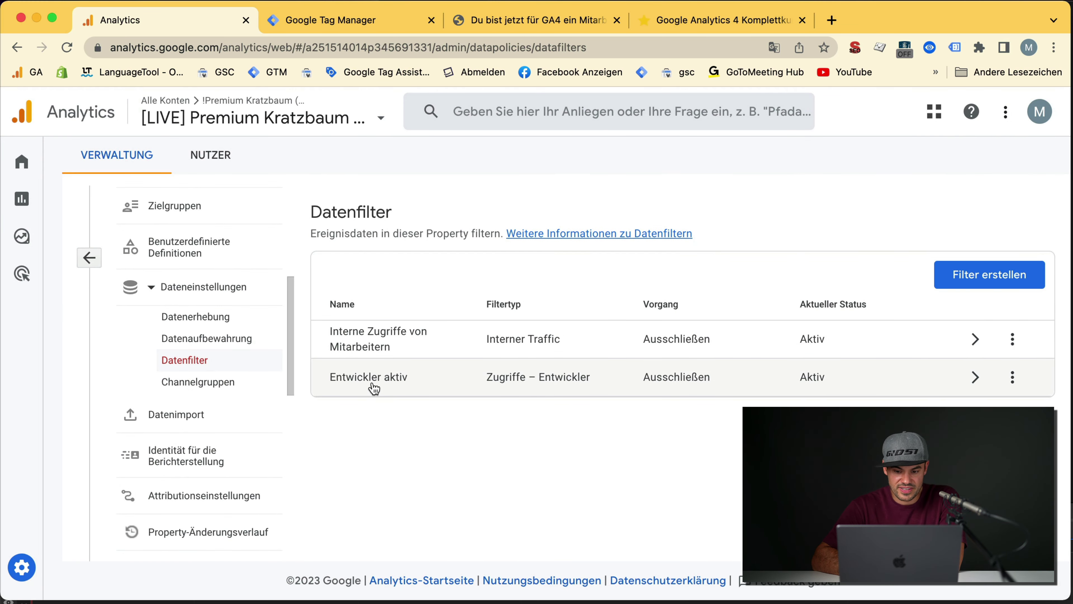
# - Review the exclusion condition and filter status of the "Entwickler aktiv" data filter and close it
pyautogui.click(442, 380)
pyautogui.scroll(-5, 426, 426)
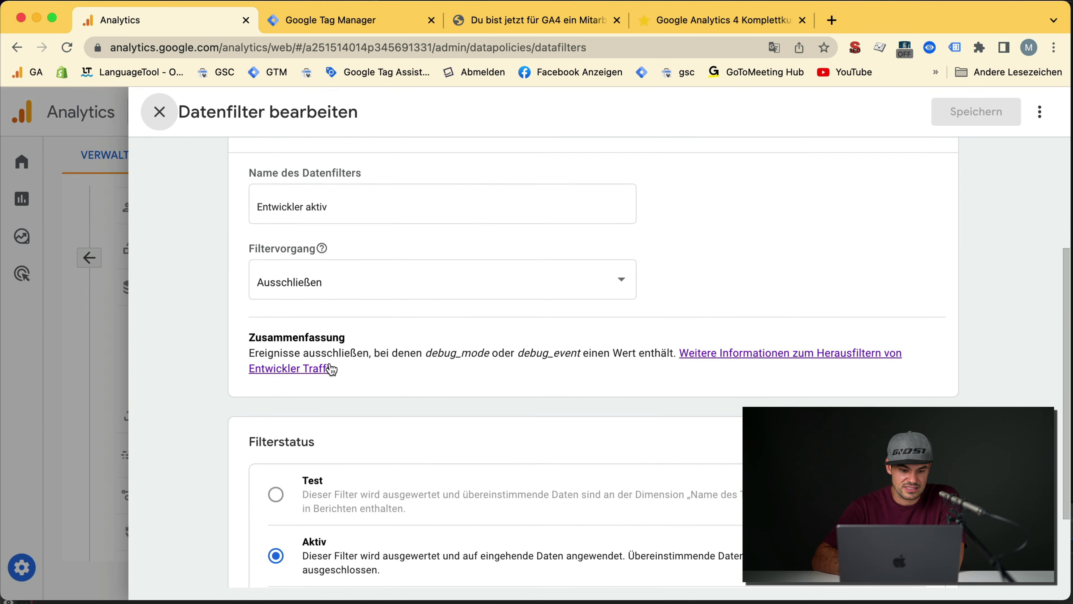
pyautogui.scroll(-3, 379, 390)
pyautogui.doubleClick(460, 239)
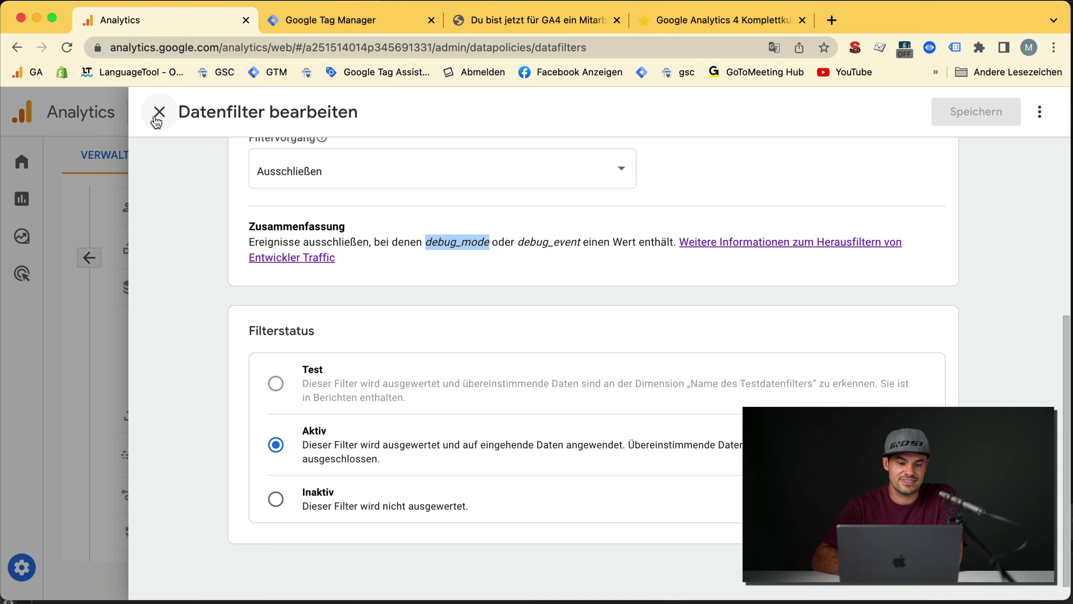
pyautogui.click(158, 112)
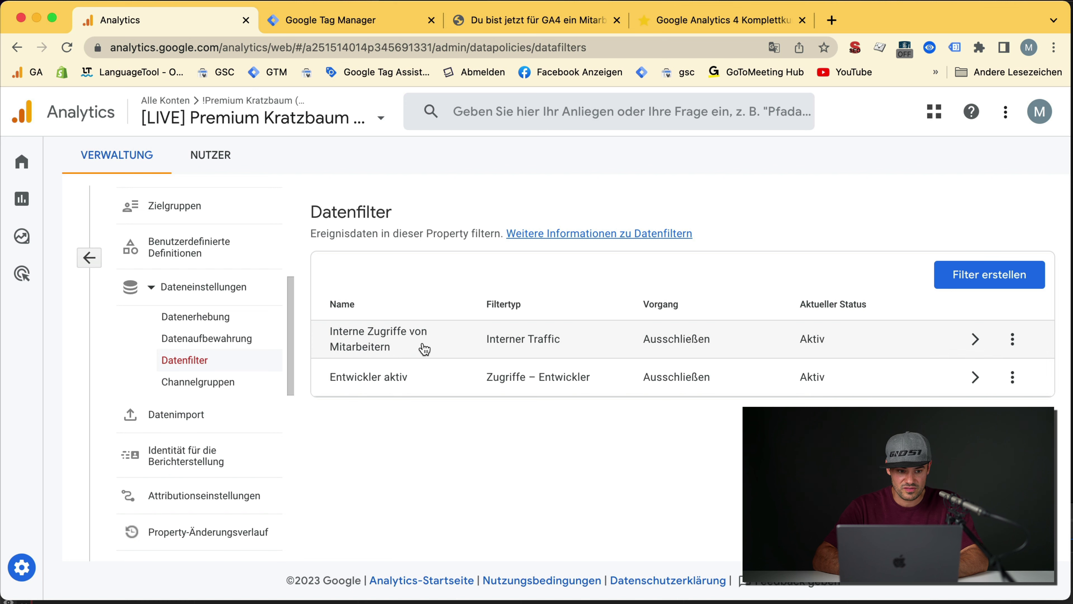
# - Switch back to Google Tag Manager and close the GA4 Datenstream Basis tag without changing it
pyautogui.click(359, 17)
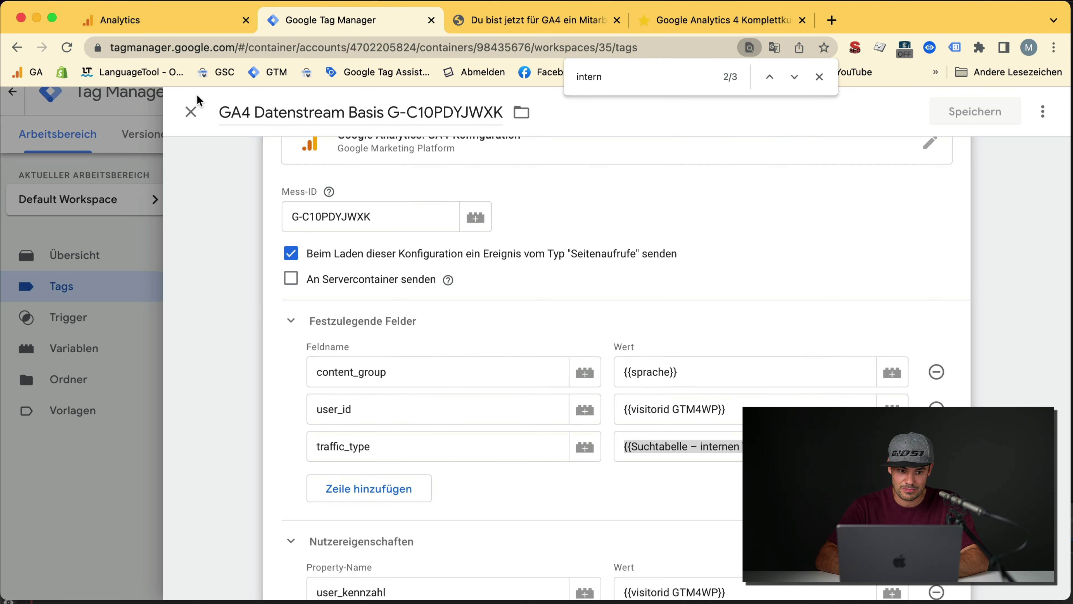
pyautogui.click(190, 110)
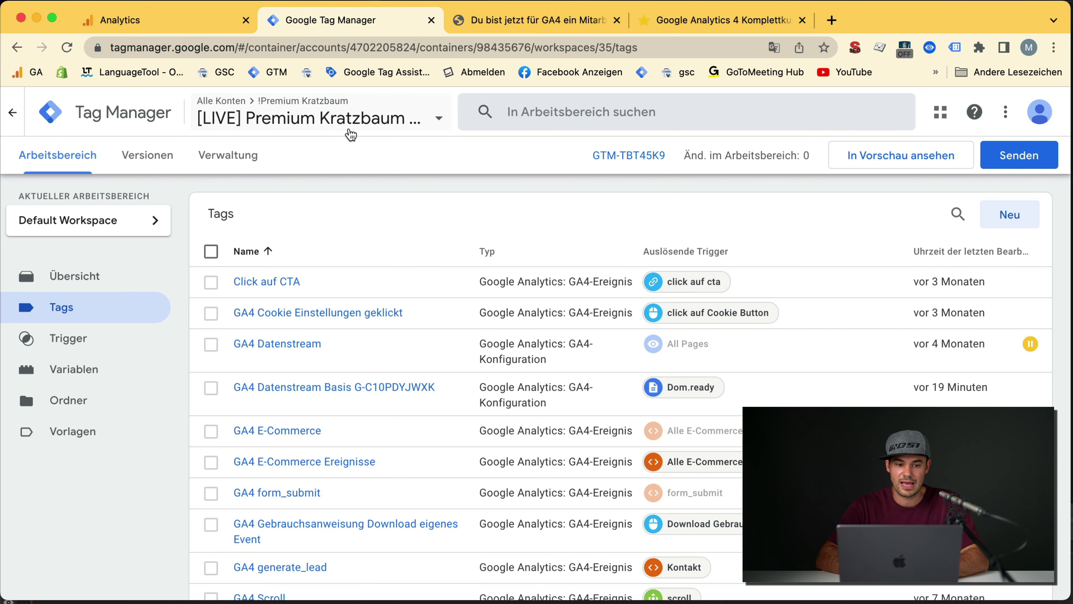
pyautogui.click(196, 49)
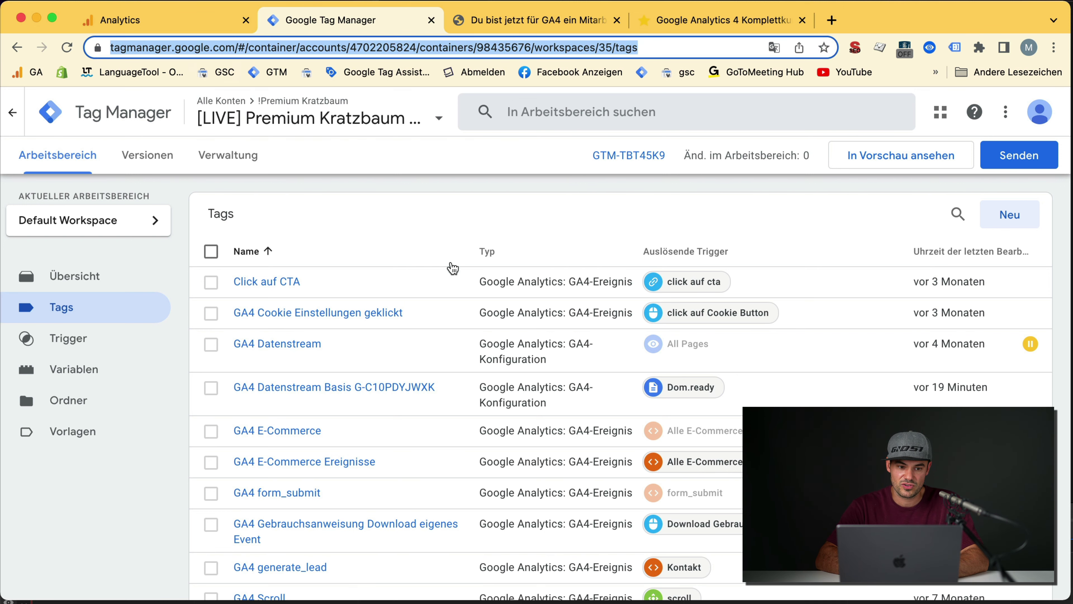
# - Look at the Google Analytics 4 Komplettkurs page and return to the Tag Manager tags list
pyautogui.click(730, 30)
pyautogui.moveTo(315, 110)
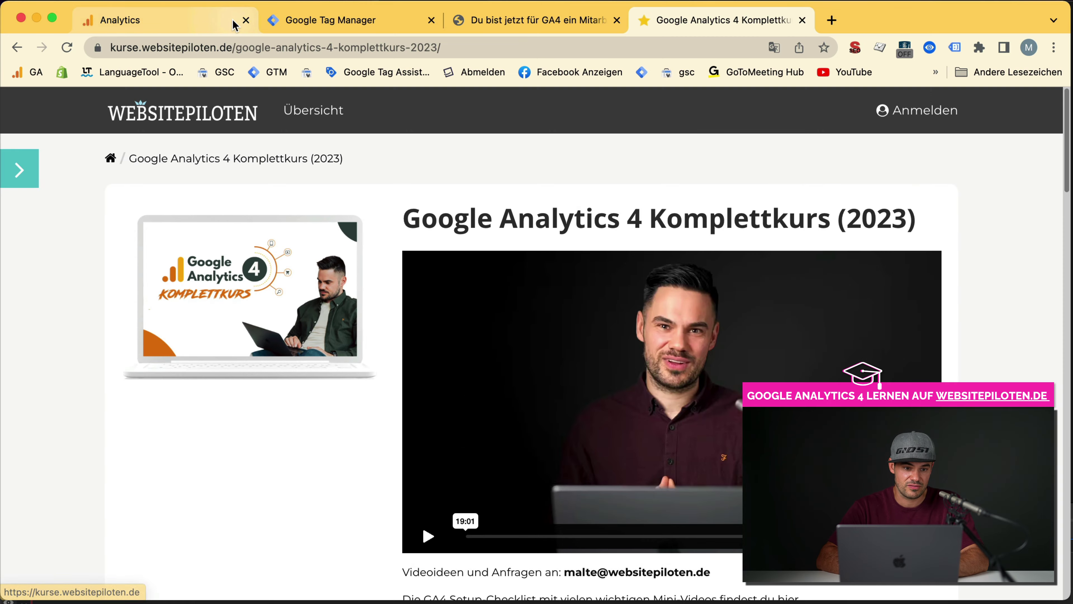
pyautogui.click(328, 22)
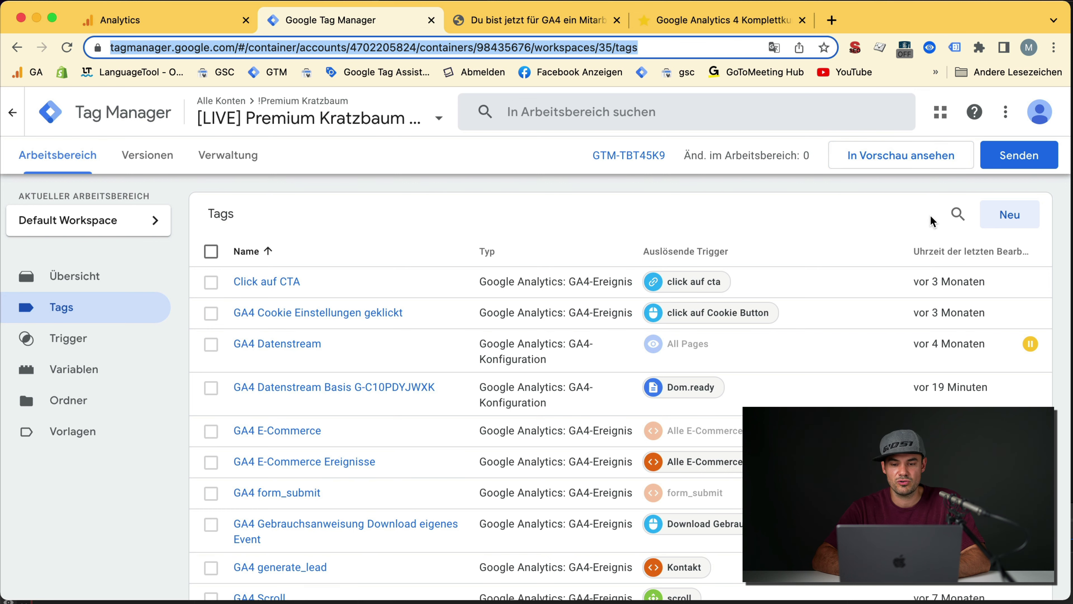
pyautogui.press('Escape')
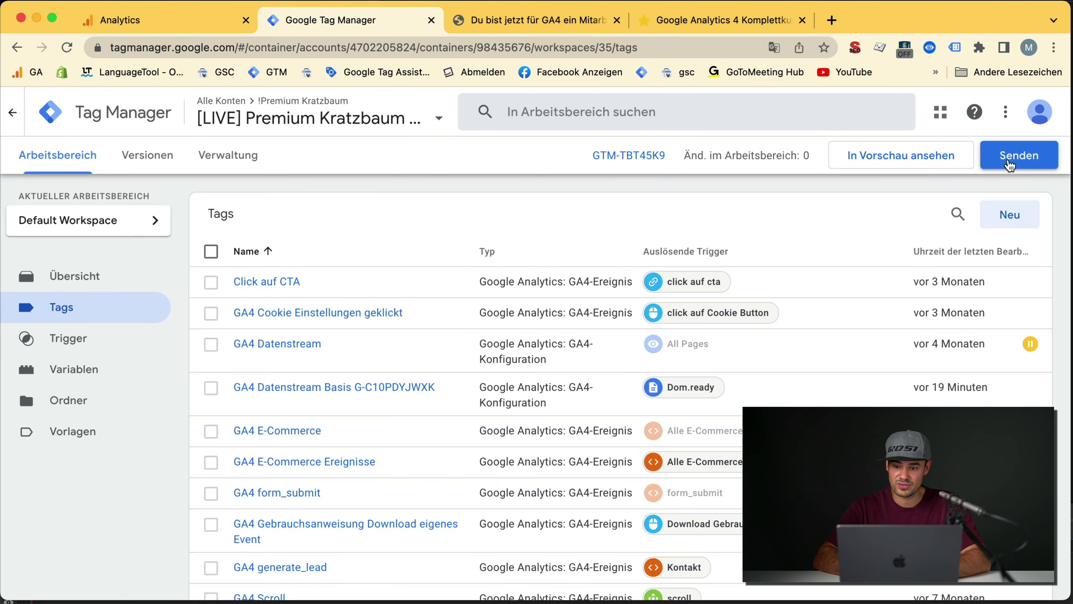
# - Publish the workspace as a new version to the Live environment without a name or description, and close the version summary
pyautogui.click(1016, 153)
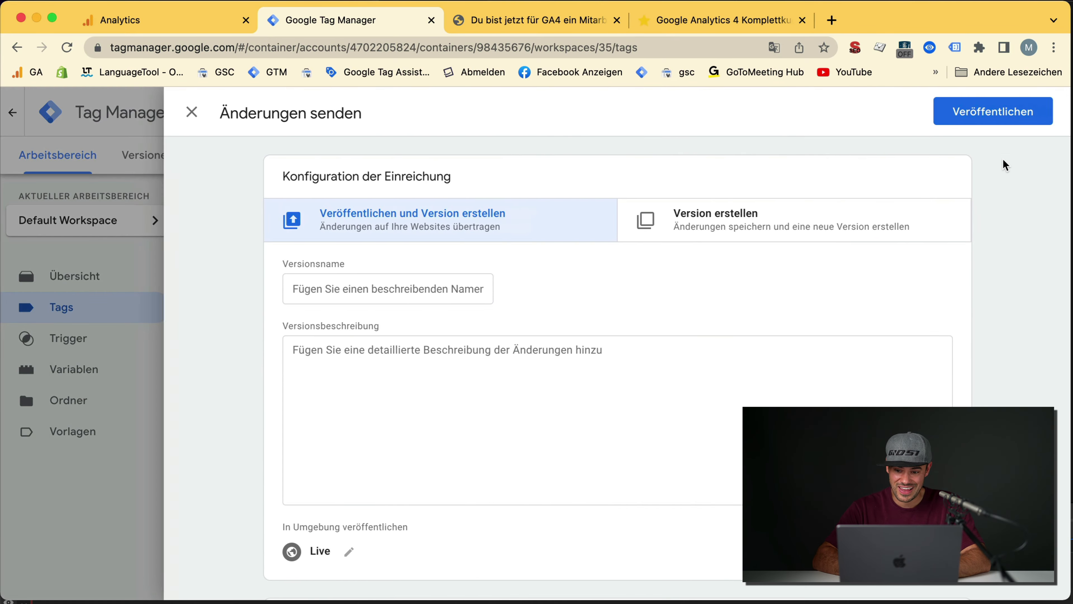
pyautogui.click(985, 123)
pyautogui.click(737, 564)
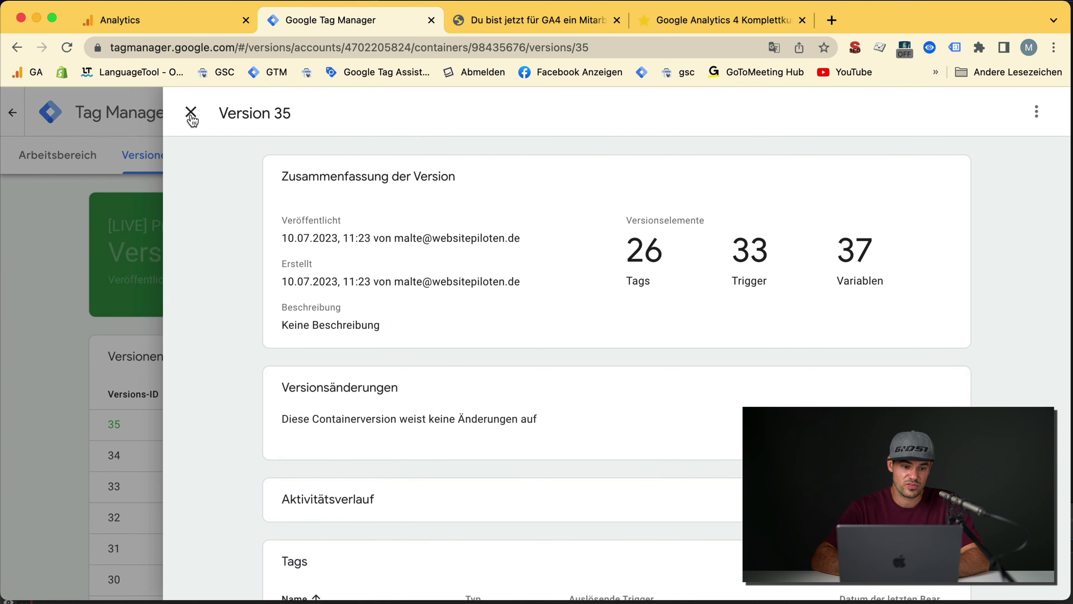
pyautogui.click(189, 111)
pyautogui.click(84, 113)
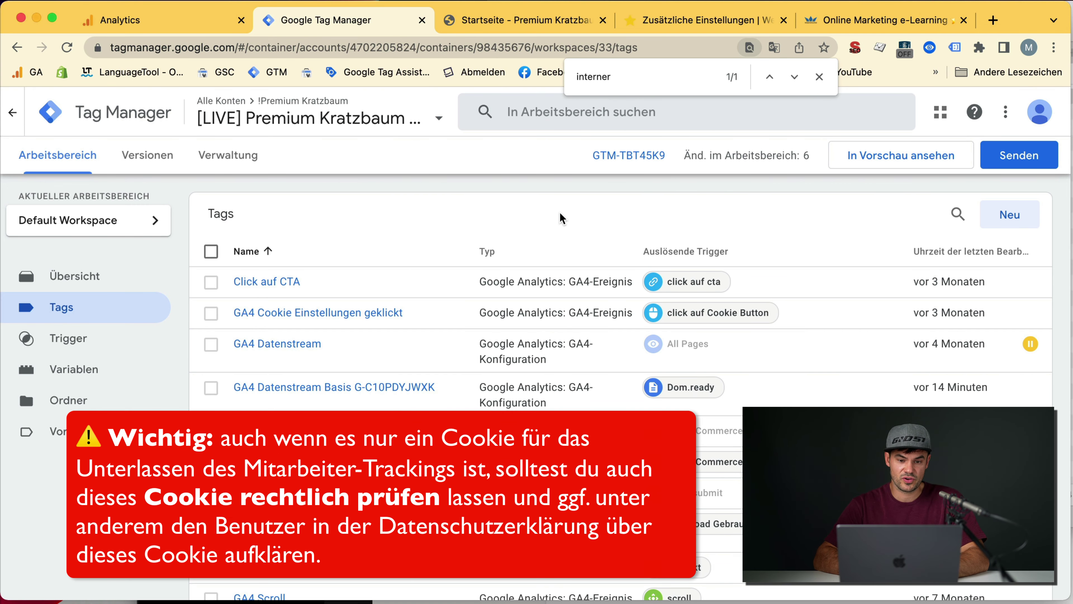
# - Switch to the Premium Kratzbaum home page, load it with the parameter ?traffic_type=internal, and highlight that parameter in the address
pyautogui.click(545, 21)
pyautogui.click(402, 46)
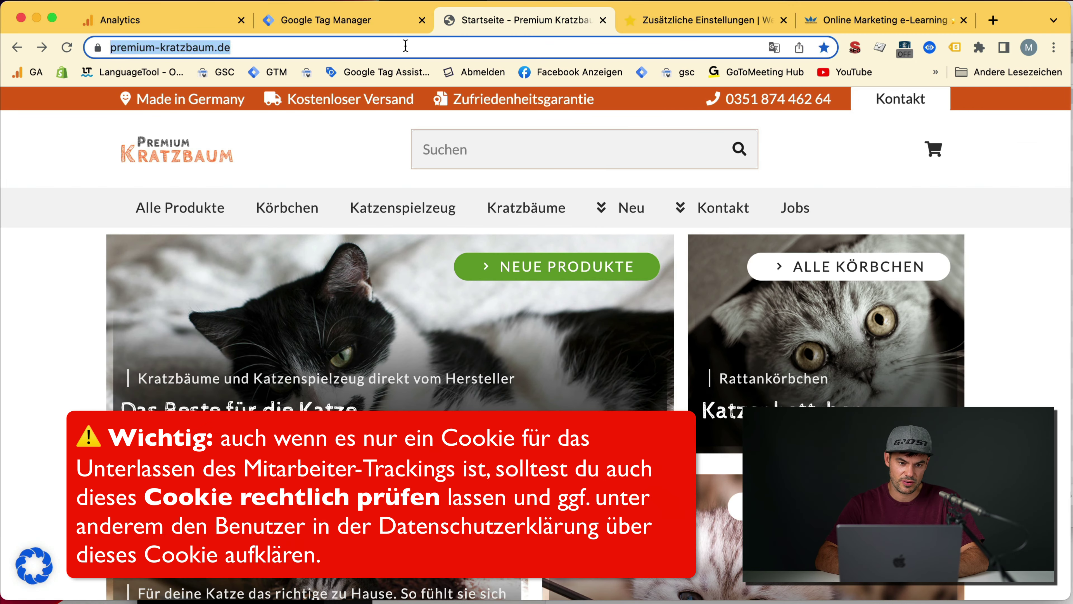
pyautogui.click(407, 46)
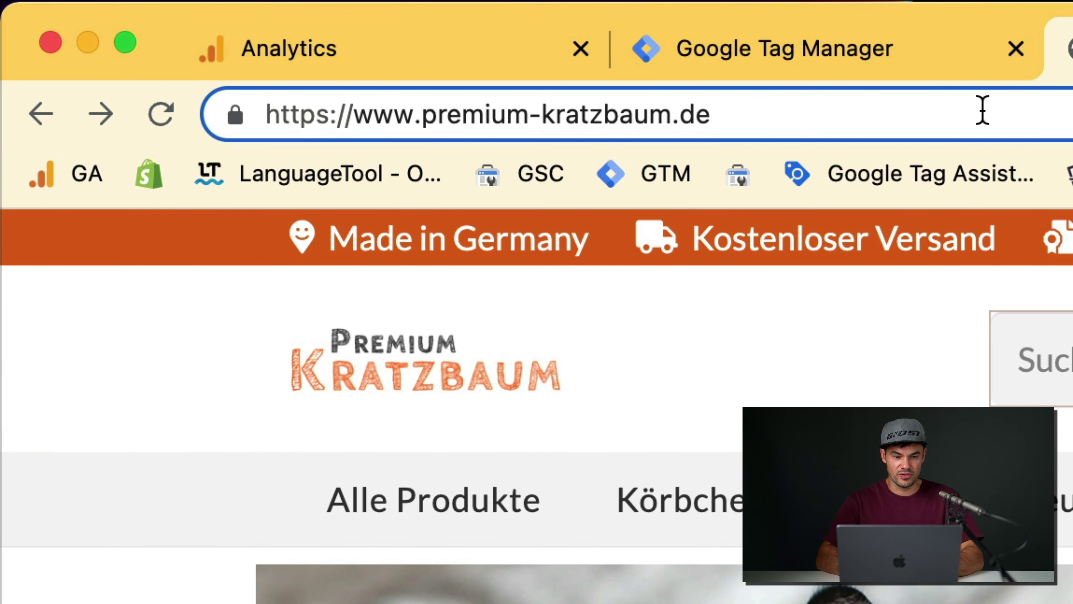
pyautogui.write('/')
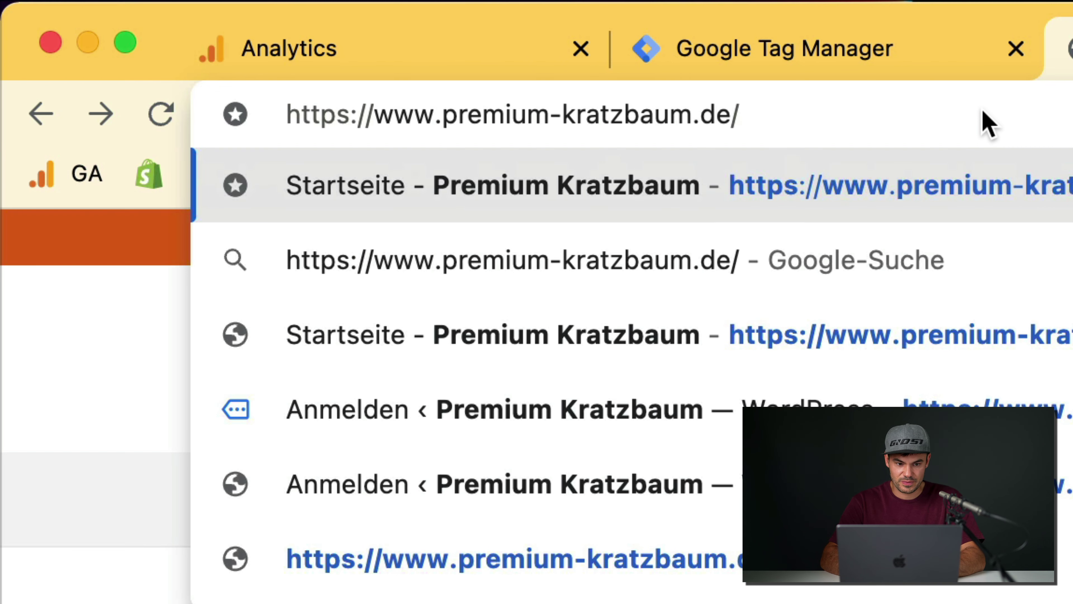
pyautogui.write('?')
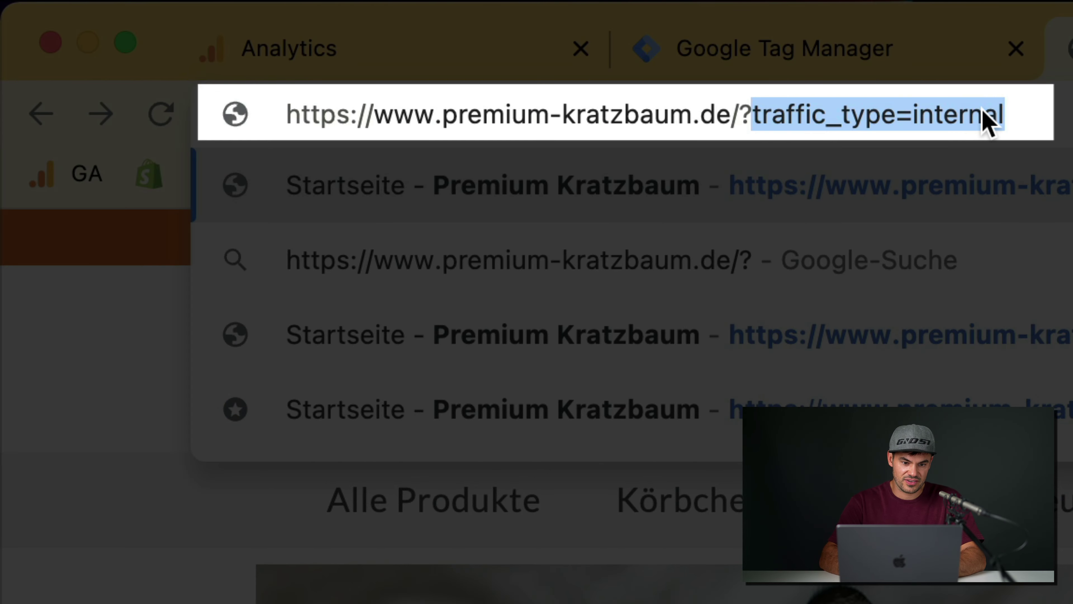
pyautogui.press('Return')
pyautogui.moveTo(585, 108); pyautogui.dragTo(915, 111)
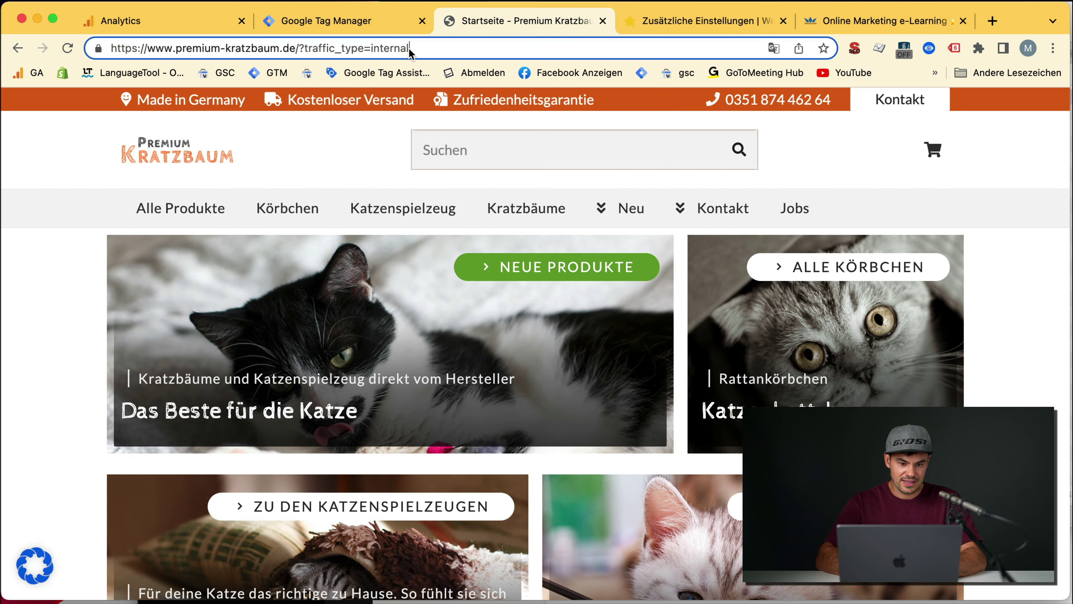
# - Highlight the ?traffic_type=internal parameter in the shop address, look at the Tag Manager tags list, and return to the shop page
pyautogui.moveTo(982, 114); pyautogui.dragTo(750, 114)
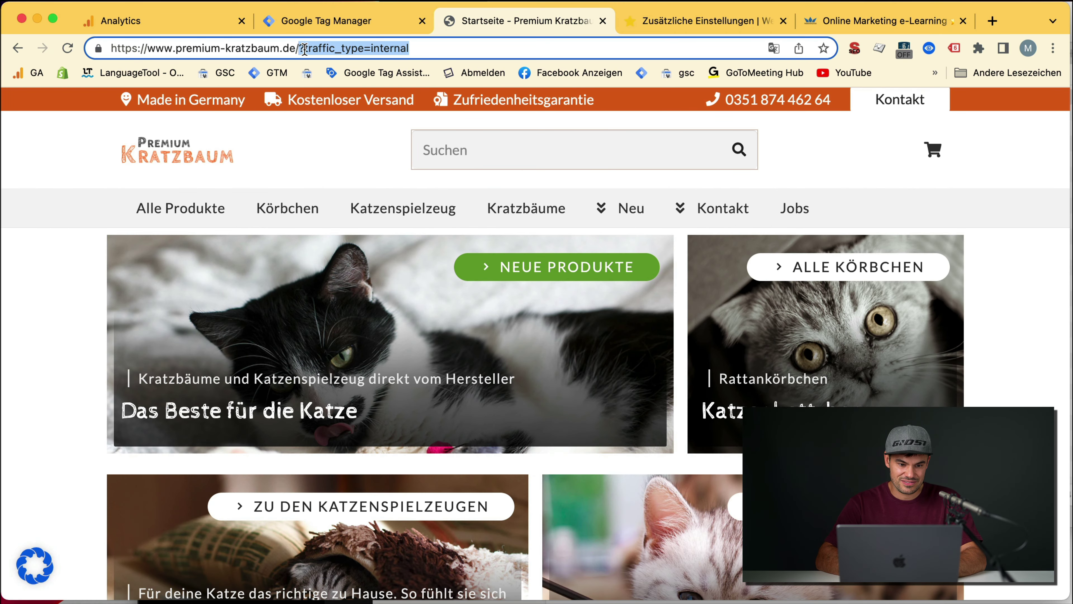
pyautogui.click(305, 49)
pyautogui.click(336, 36)
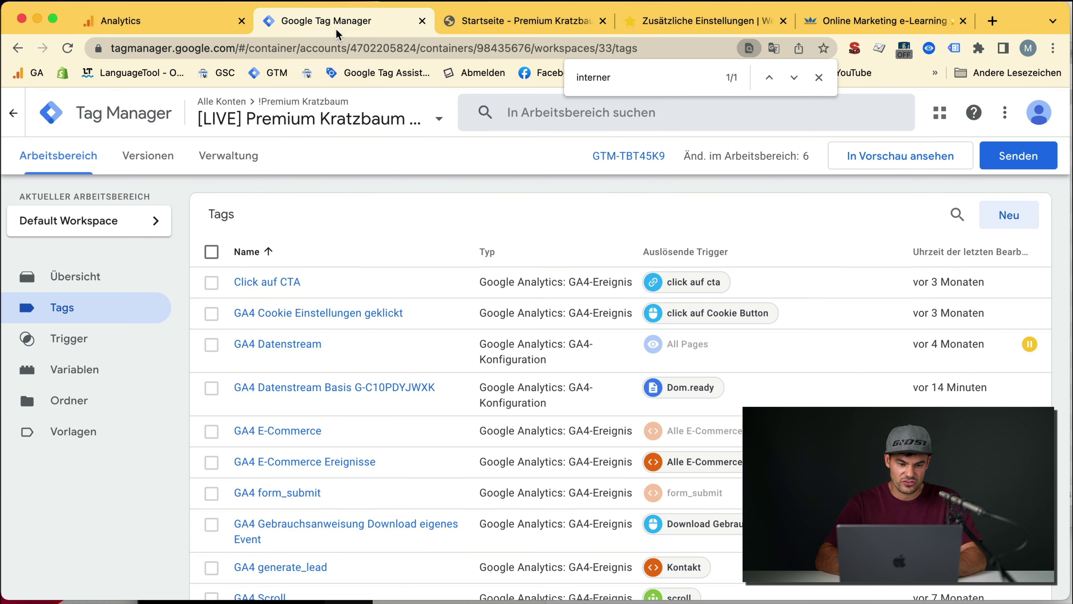
pyautogui.click(519, 22)
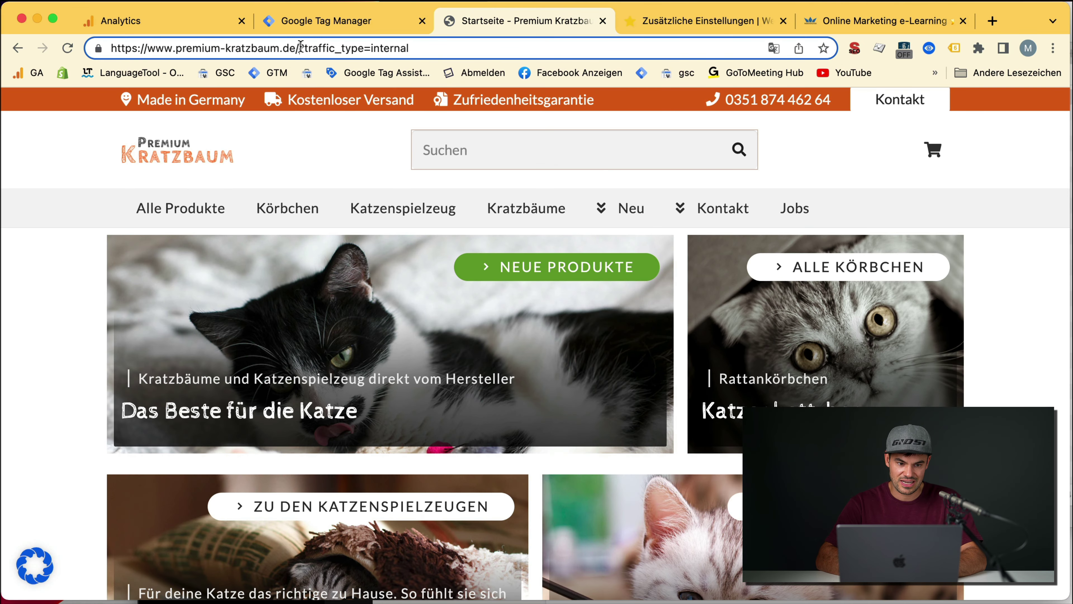
# - Remove the question mark from the address and load the shop page path /traffic_type=internal
pyautogui.moveTo(300, 47); pyautogui.dragTo(302, 46)
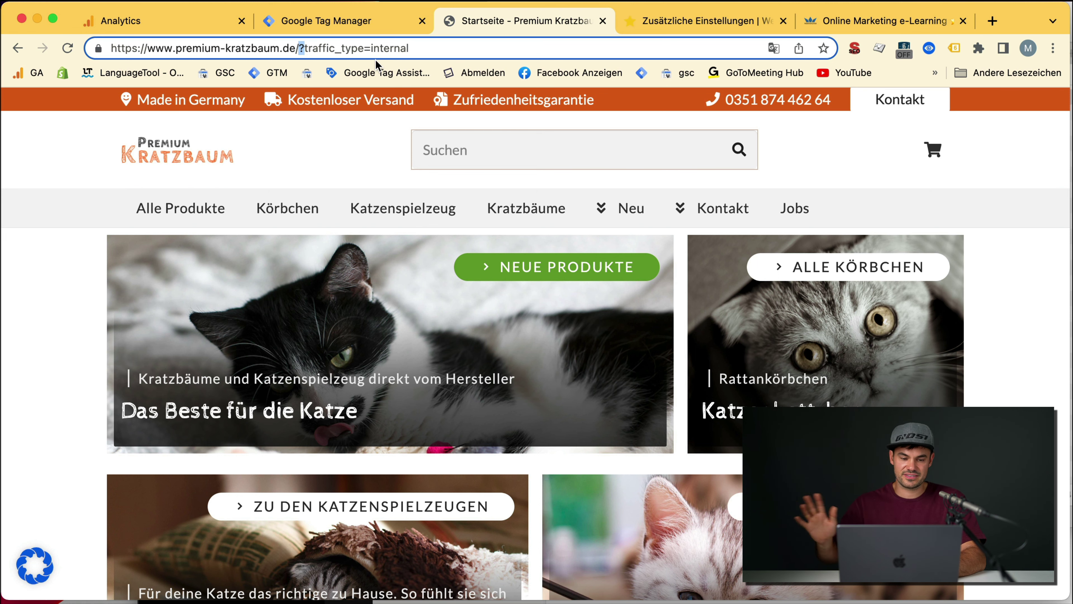
pyautogui.press('BackSpace')
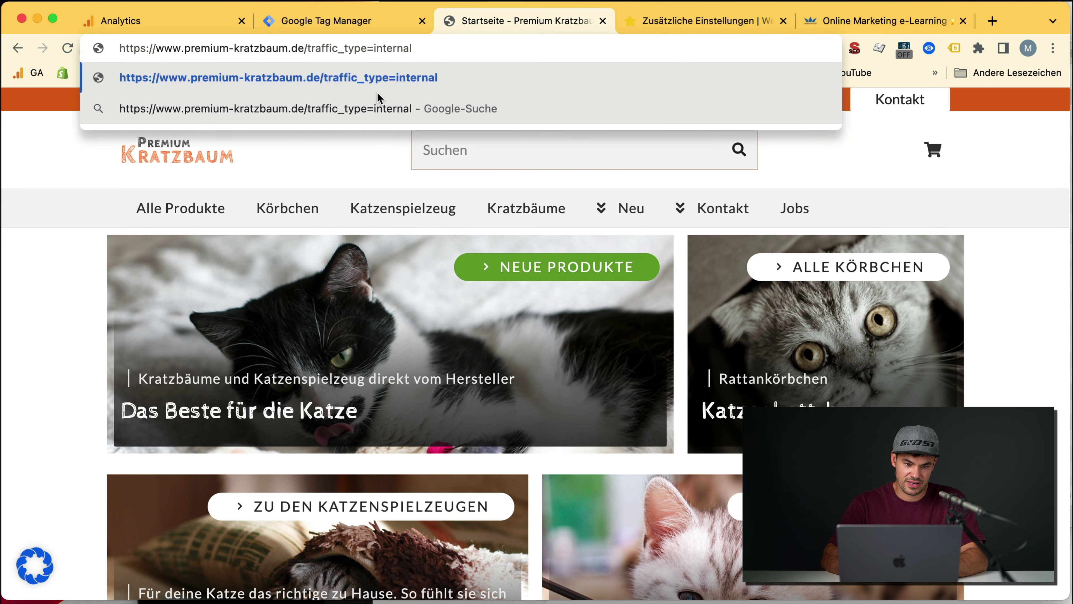
pyautogui.press('Return')
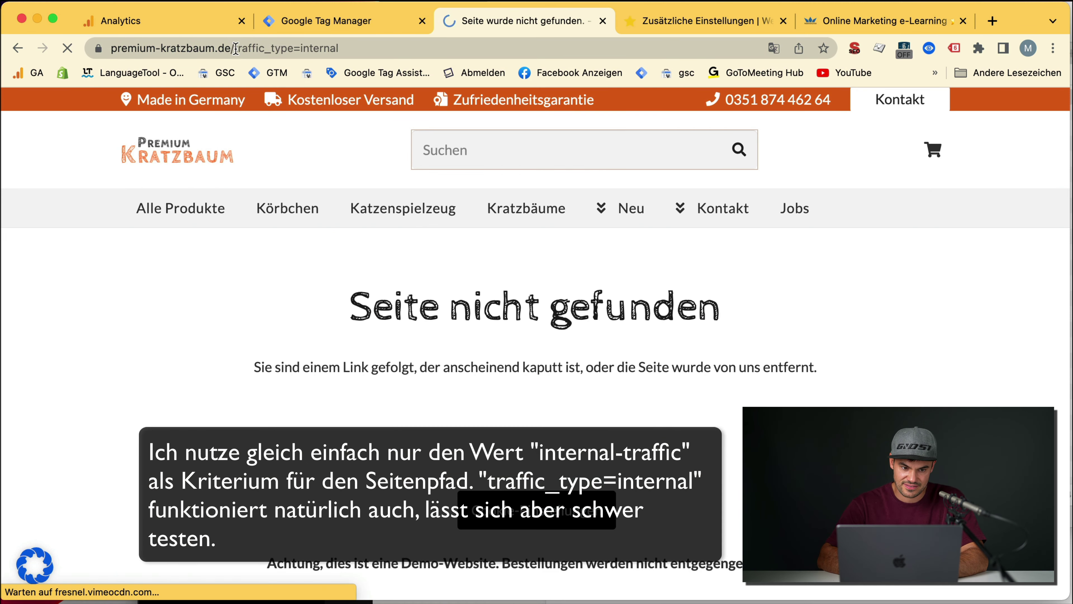
# - Replace the path with /wp-admin and log in to the shop's WordPress backend with the prefilled credentials
pyautogui.moveTo(232, 47); pyautogui.dragTo(352, 47)
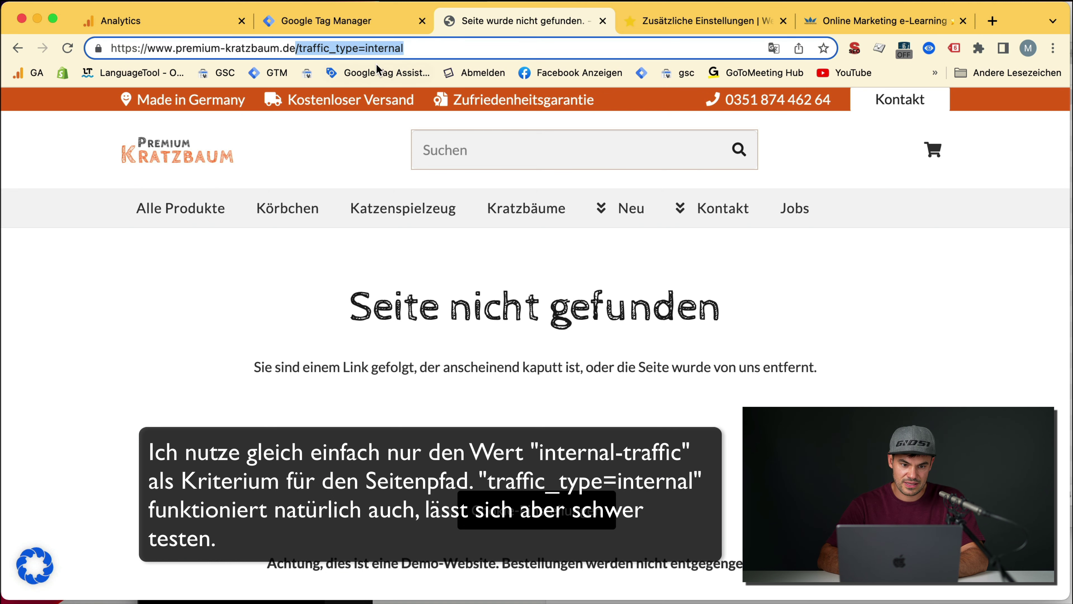
pyautogui.write('/wp-admin/')
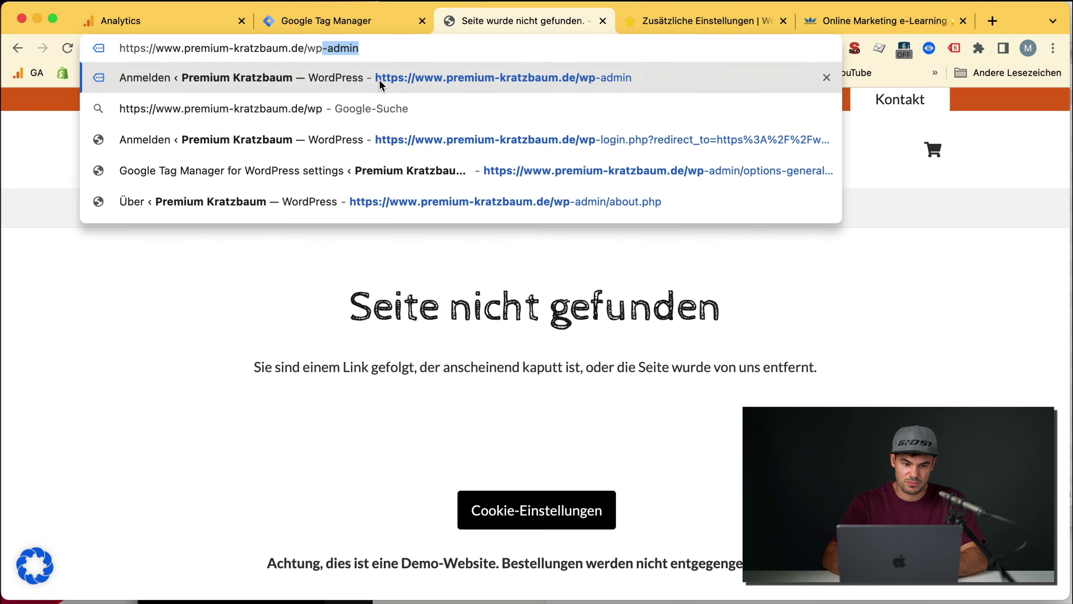
pyautogui.press('Return')
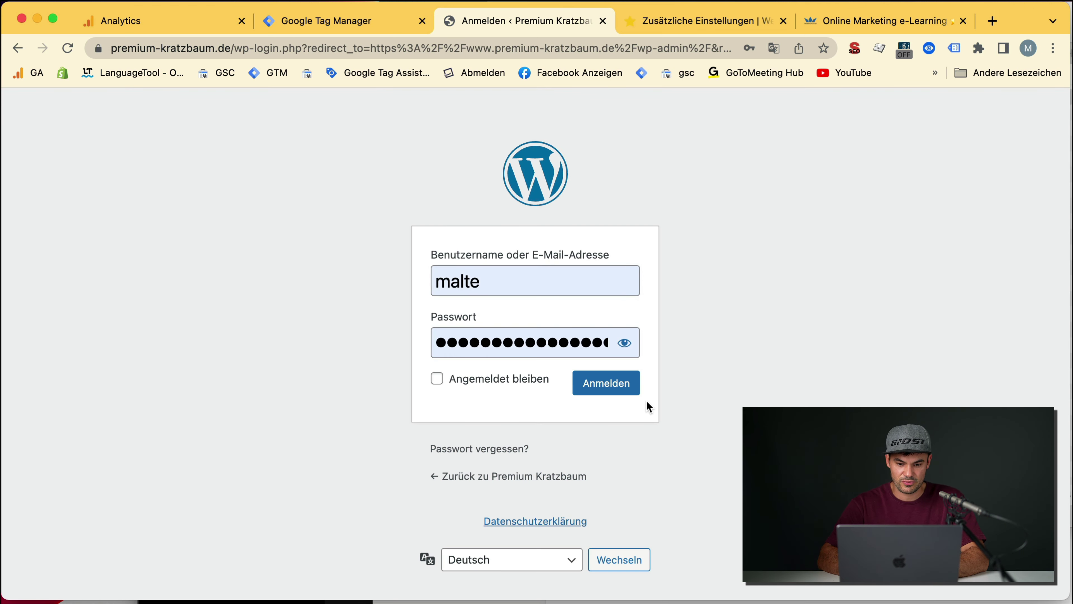
pyautogui.click(622, 391)
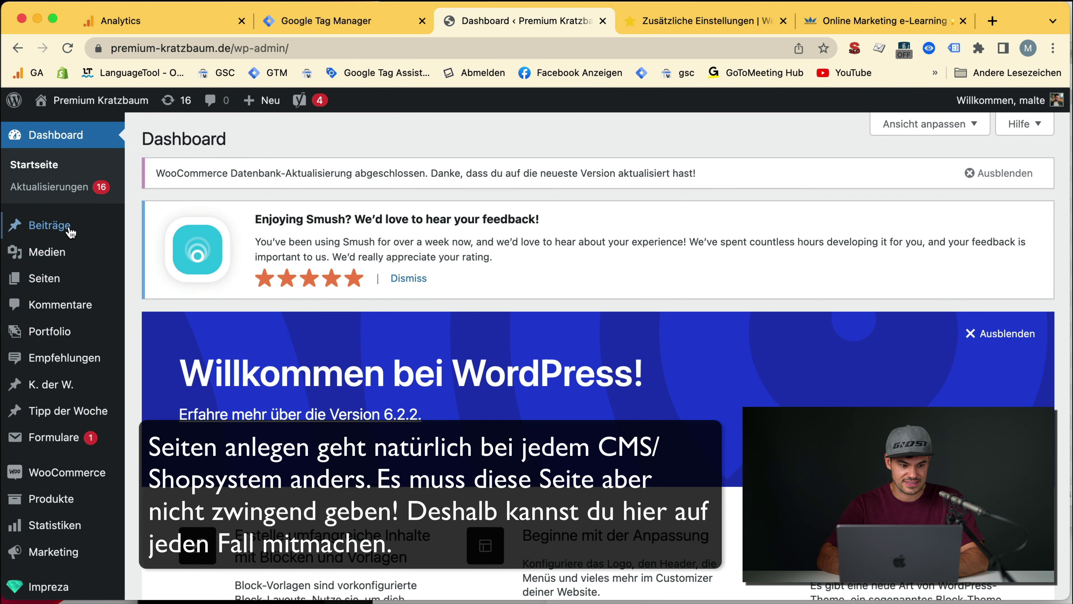
# - Create and publish a new WordPress page titled "Mitarbeiter", close the publishing summary, and save the page
pyautogui.click(68, 284)
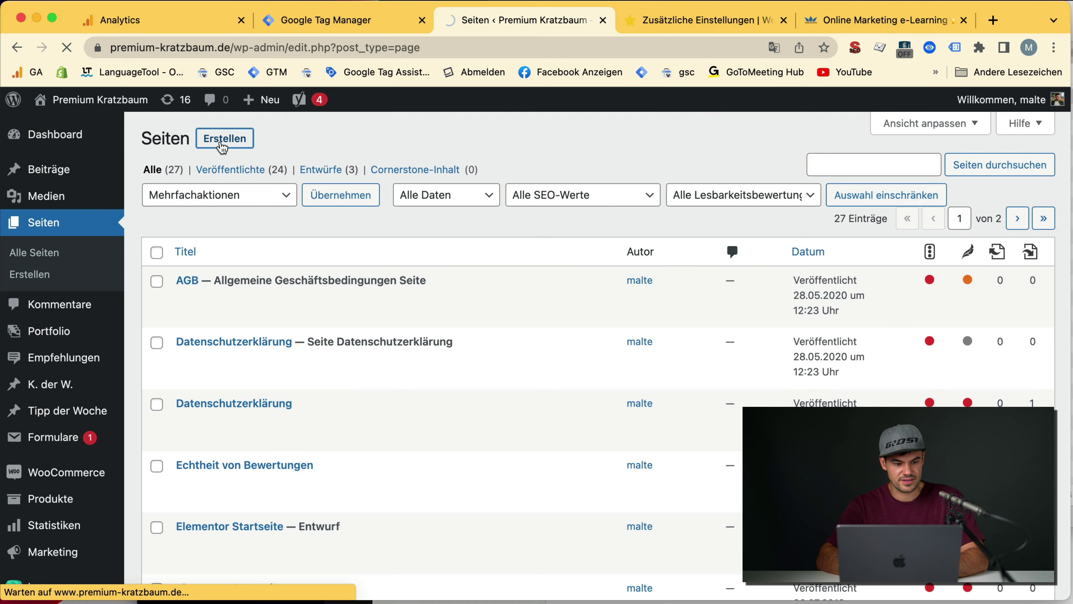
pyautogui.click(222, 147)
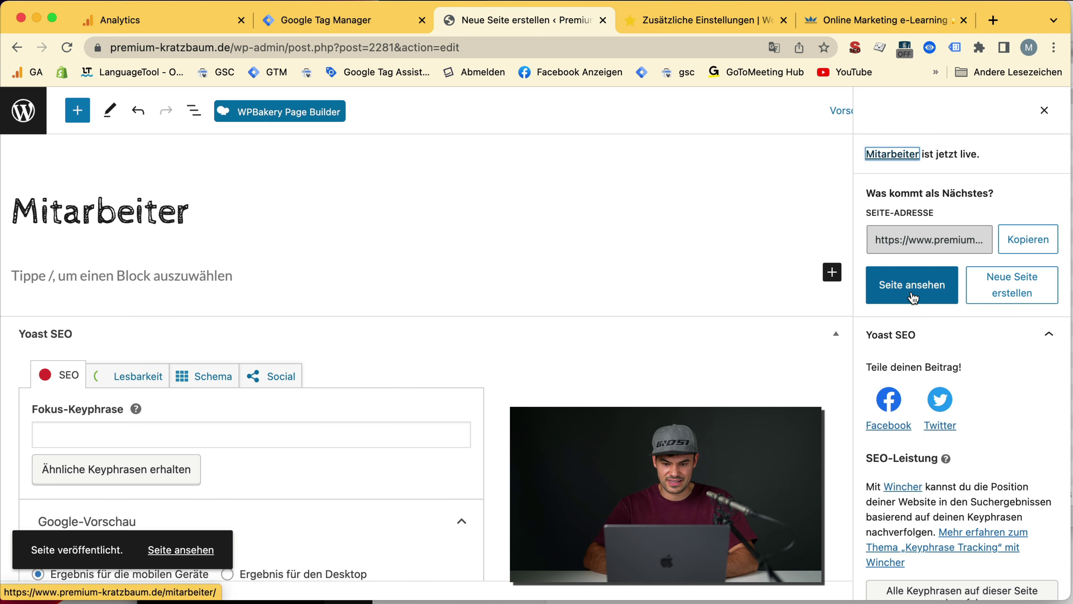
pyautogui.scroll(-2, 949, 210)
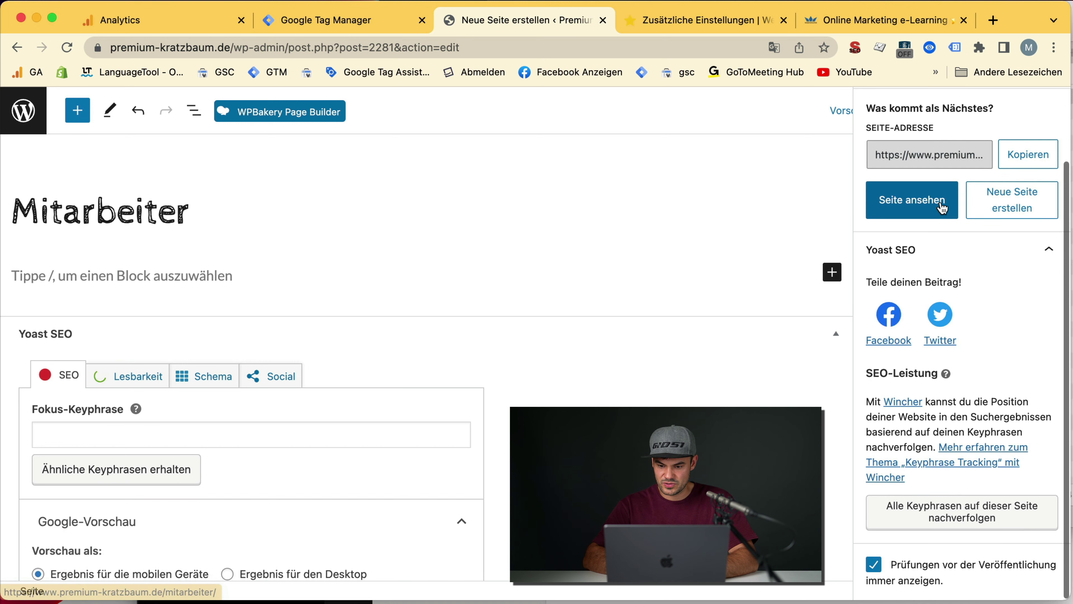
pyautogui.scroll(2, 942, 207)
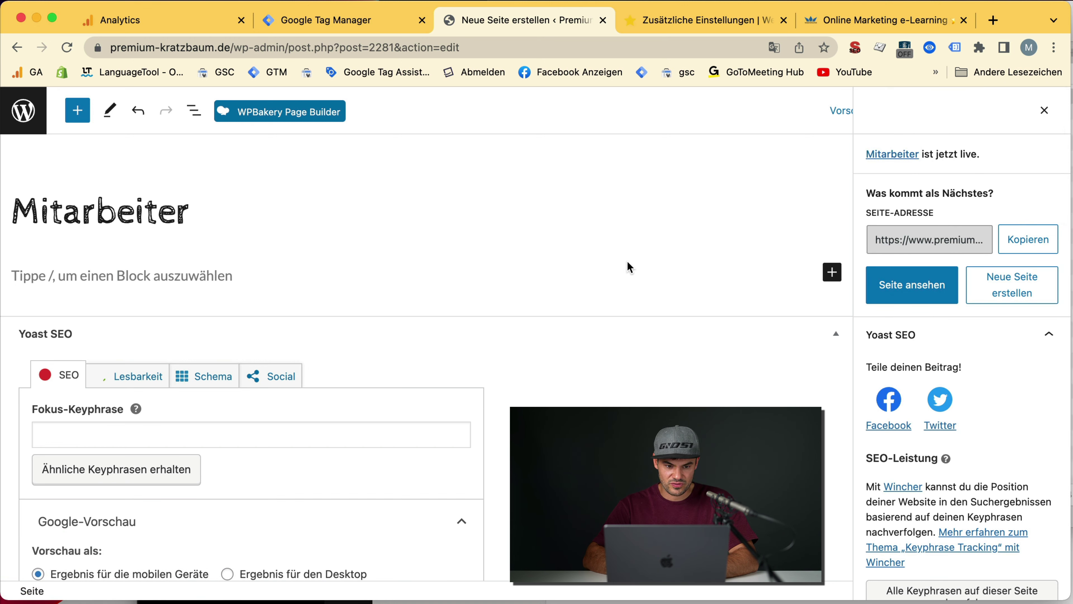
pyautogui.click(1044, 112)
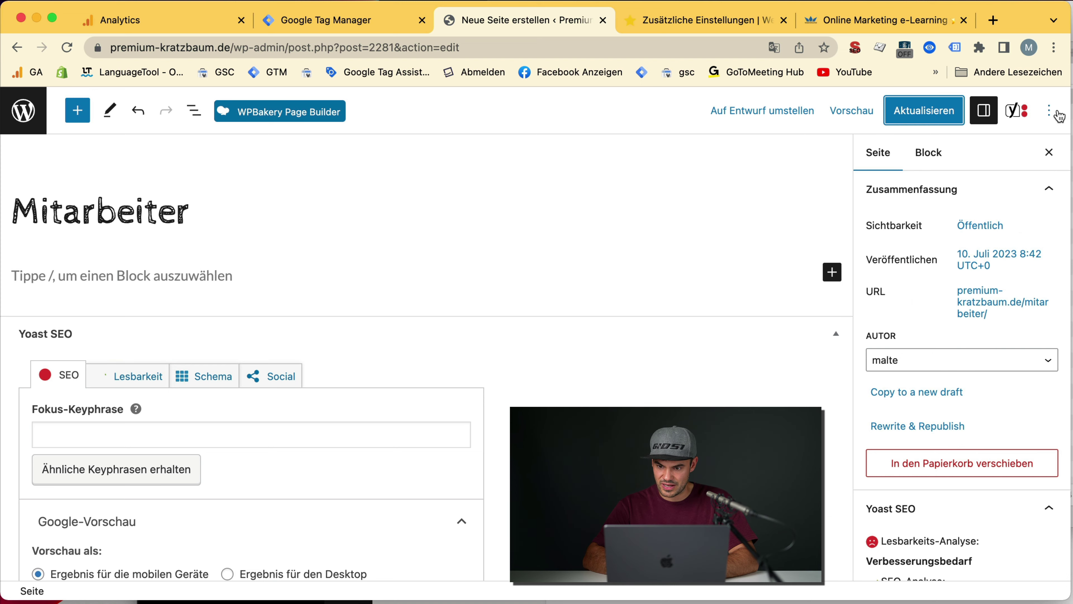
pyautogui.press('super+s')
pyautogui.click(804, 275)
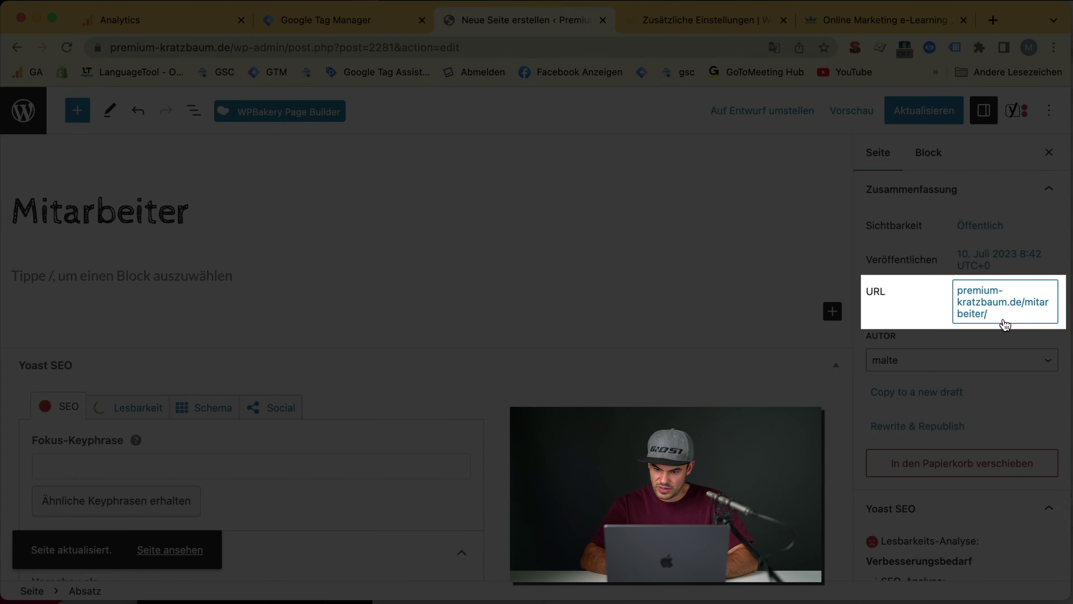
# - Set the page's permalink to internal-traffic, copy that value, and update the page
pyautogui.click(984, 315)
pyautogui.press('super+a')
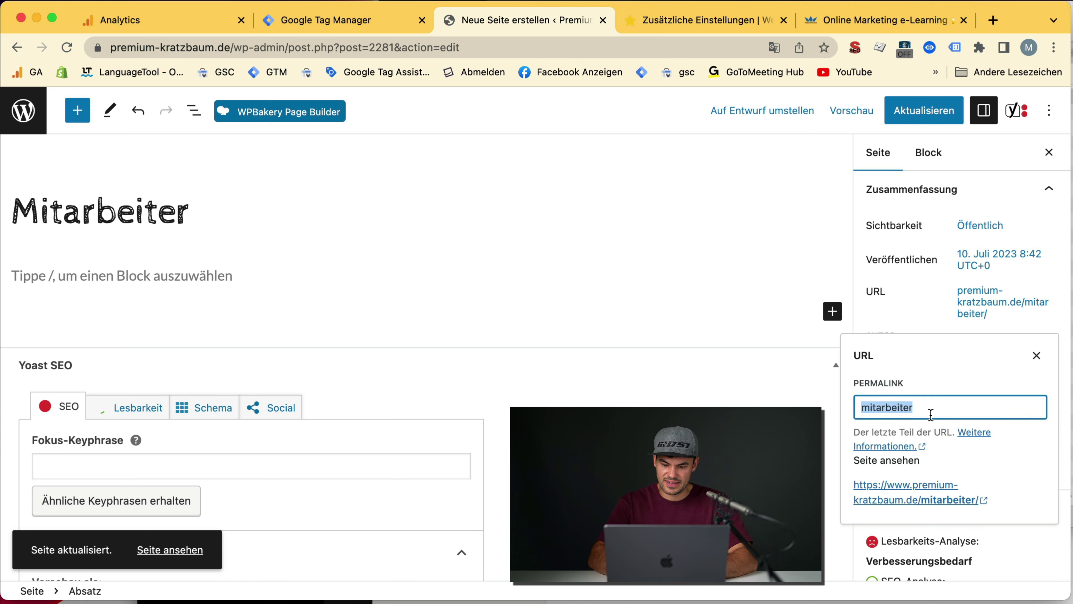
pyautogui.write('intern')
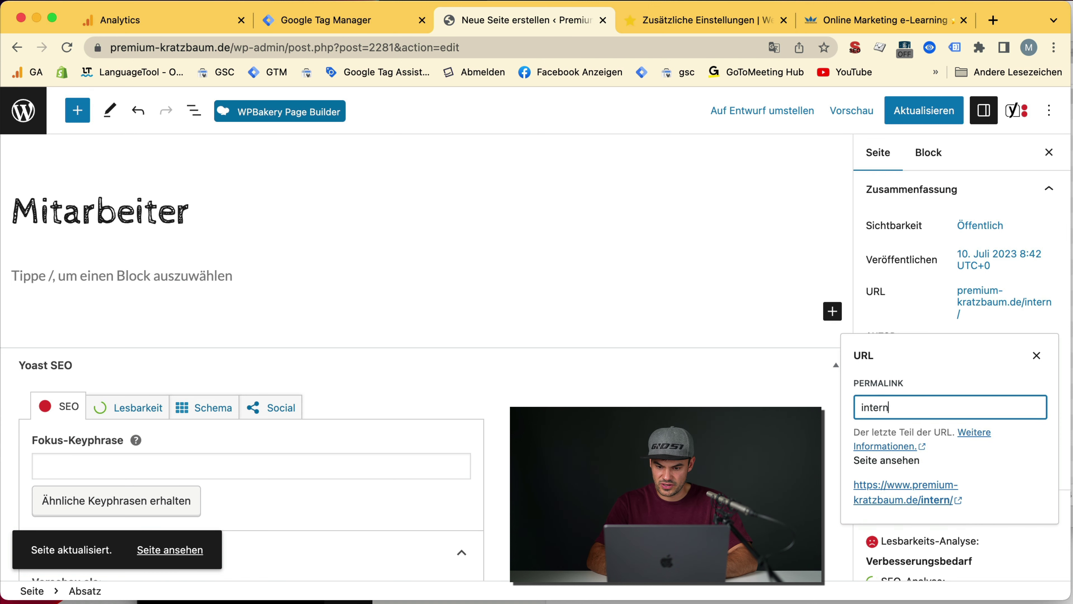
pyautogui.write('al-traffic')
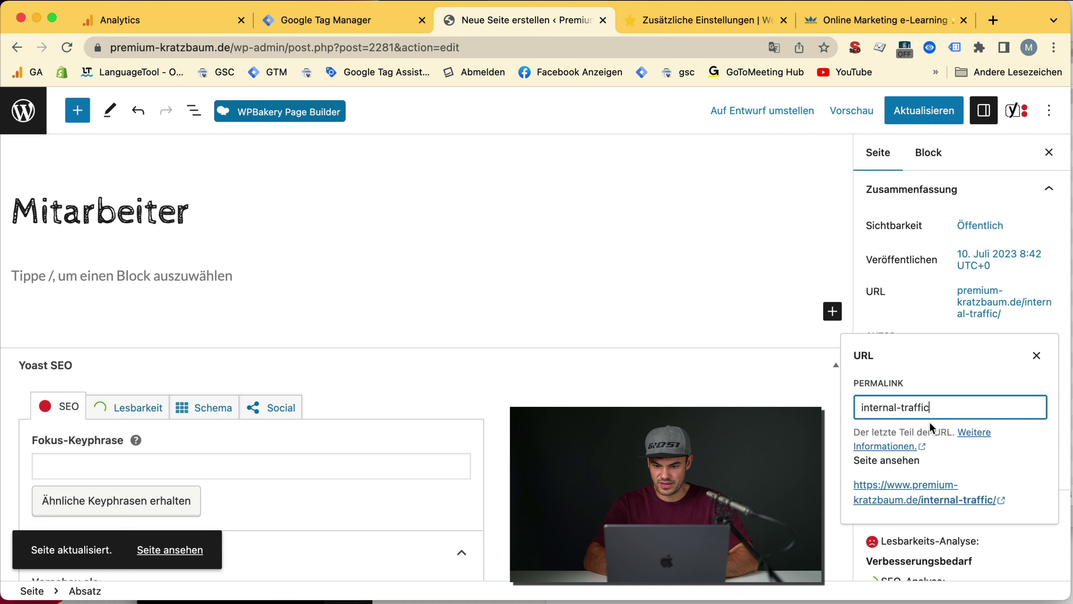
pyautogui.tripleClick(935, 405)
pyautogui.press('super+c')
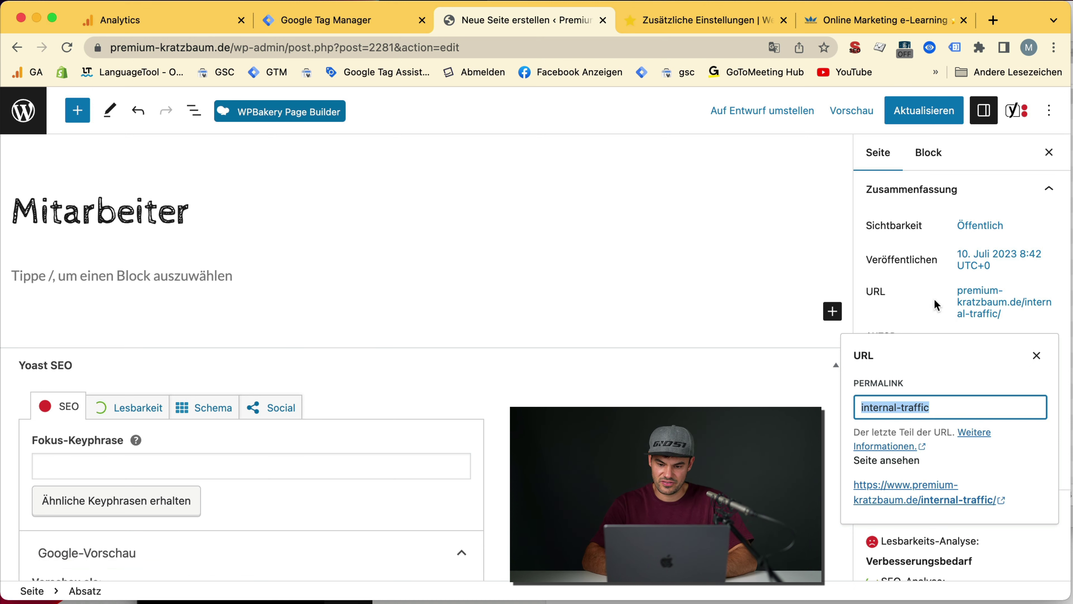
pyautogui.click(933, 118)
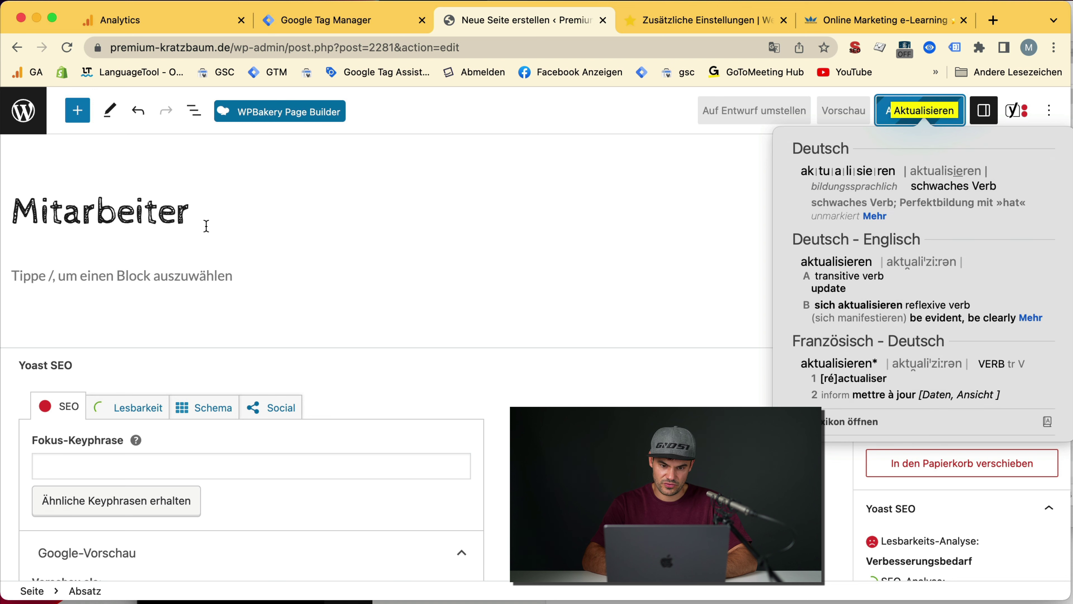
# - Extend the page title to "Du bist jetzt für GA4 ein Mitarbeiter" and update the page
pyautogui.click(176, 211)
pyautogui.write('Du bist jetzt für ')
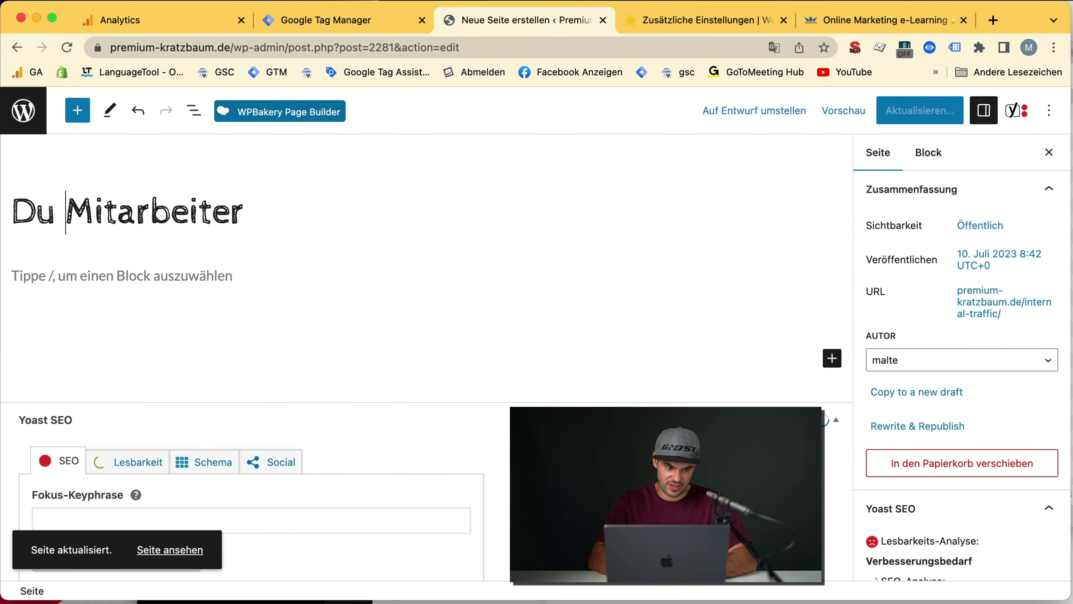
pyautogui.write('GA4 ein')
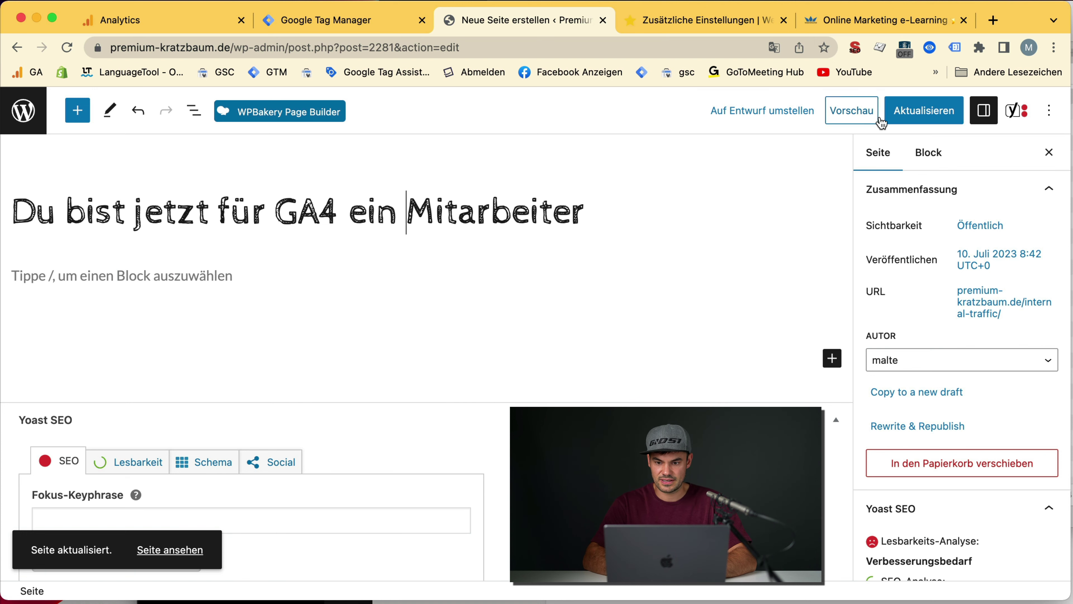
pyautogui.click(924, 111)
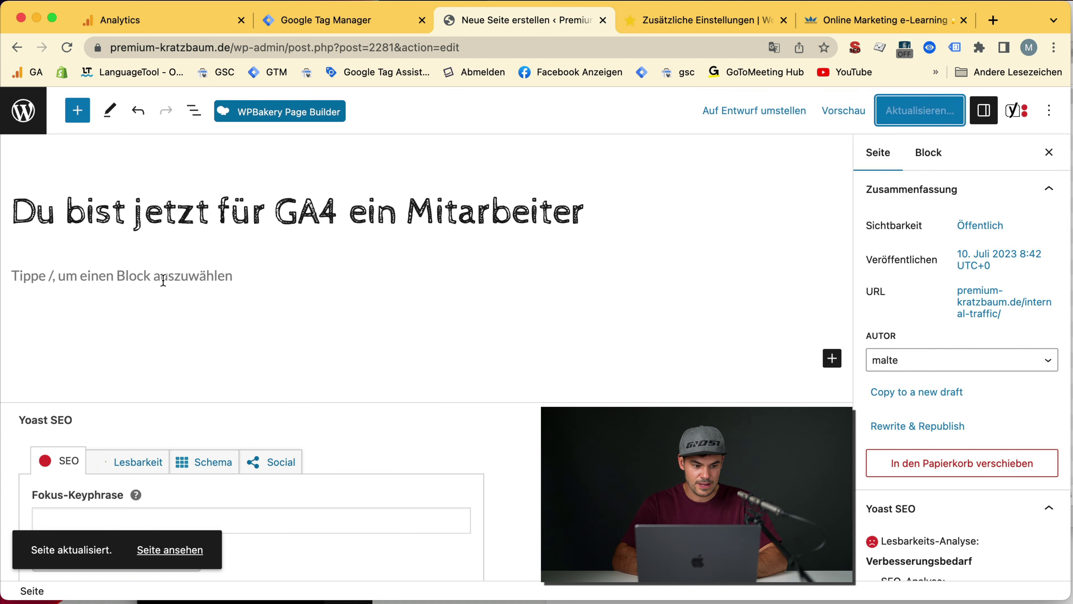
# - Insert an "Individuelles HTML" block below the page title by searching the blocks for "code"
pyautogui.click(122, 275)
pyautogui.write('/skri')
pyautogui.press('BackSpace')
pyautogui.press('BackSpace')
pyautogui.press('BackSpace')
pyautogui.press('BackSpace')
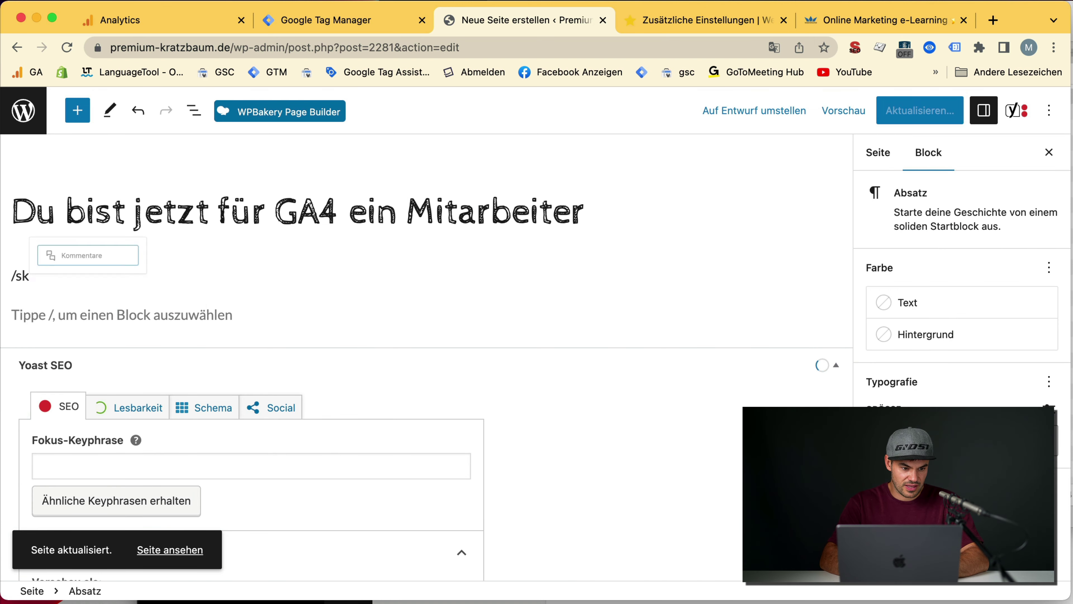
pyautogui.write('code')
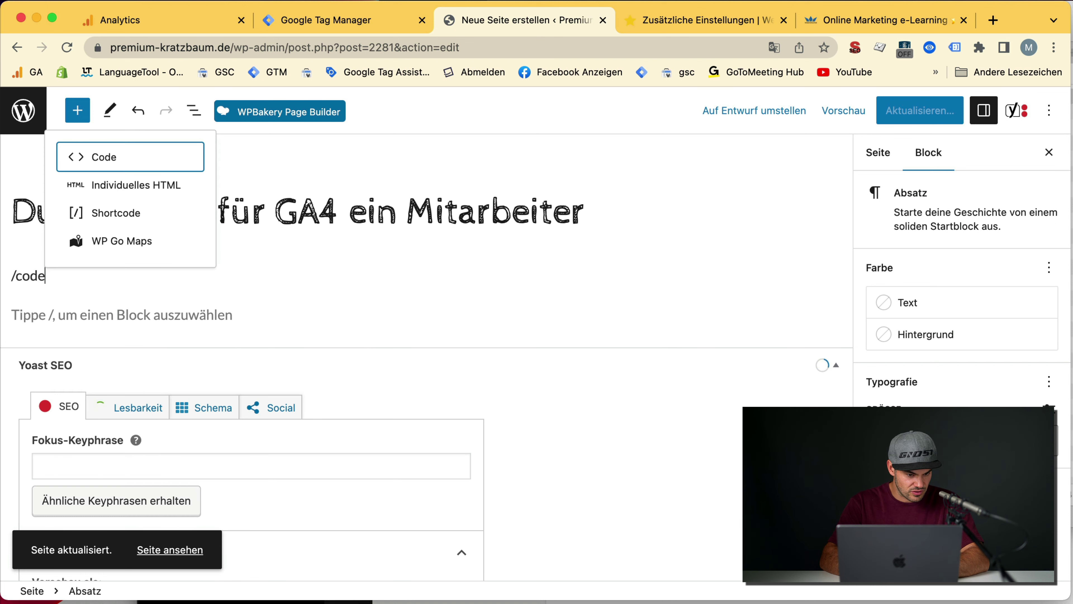
pyautogui.click(127, 185)
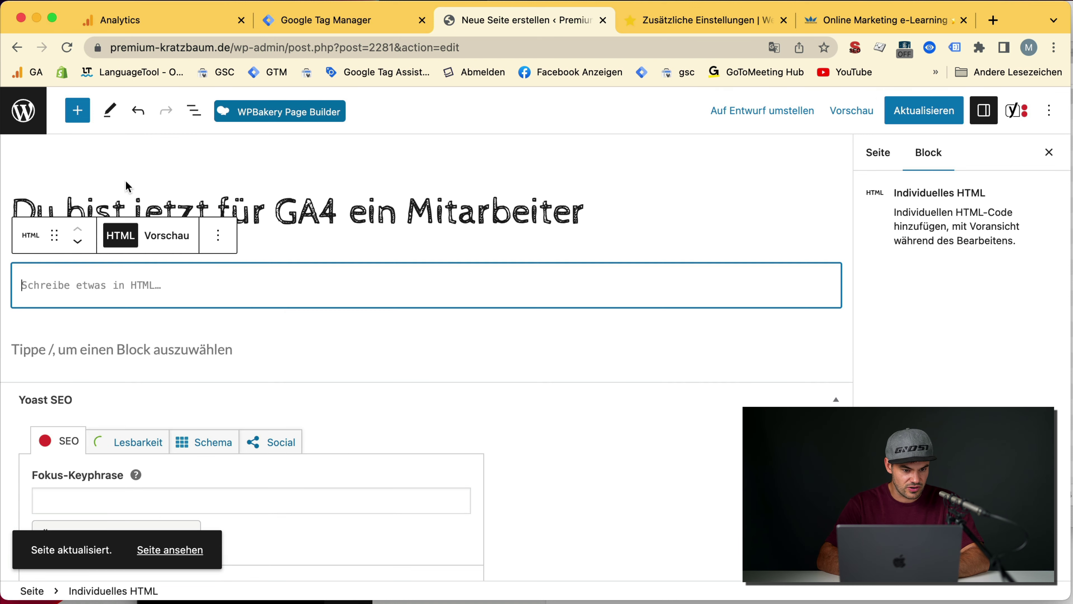
# - Paste the script that sets the traffic_type cookie to "internal" into the HTML block, and highlight its cookieName line
pyautogui.press('super+v')
pyautogui.press('super+z')
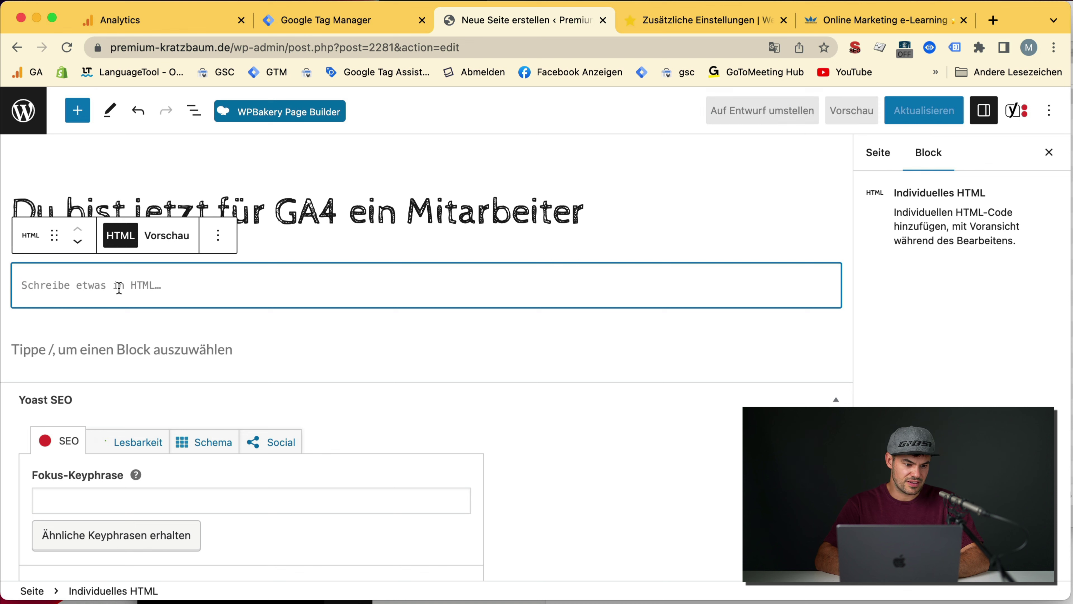
pyautogui.press('super+v')
pyautogui.scroll(3, 102, 286)
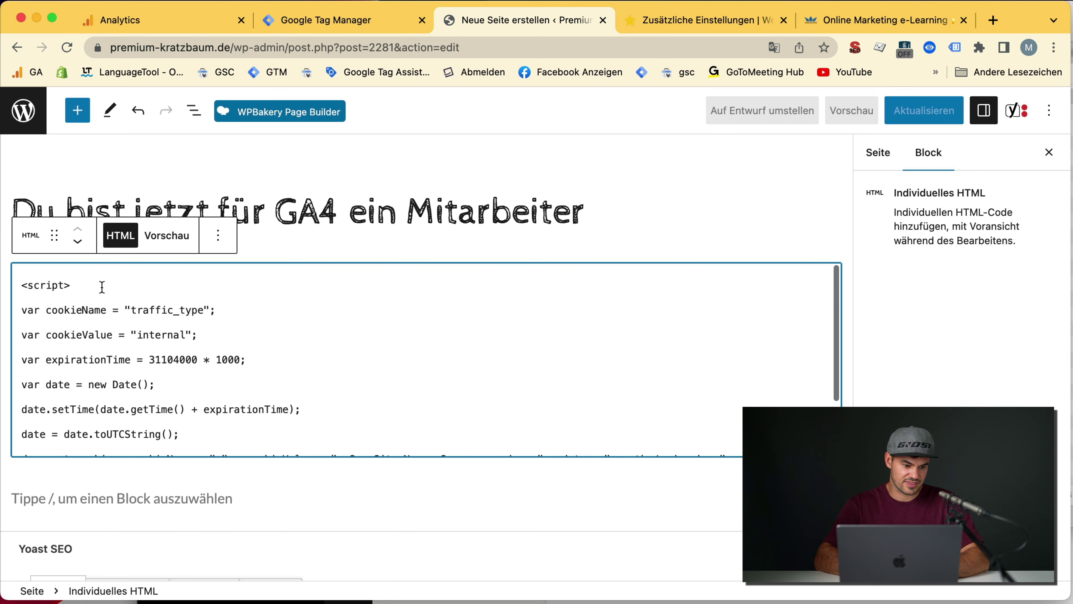
pyautogui.tripleClick(59, 297)
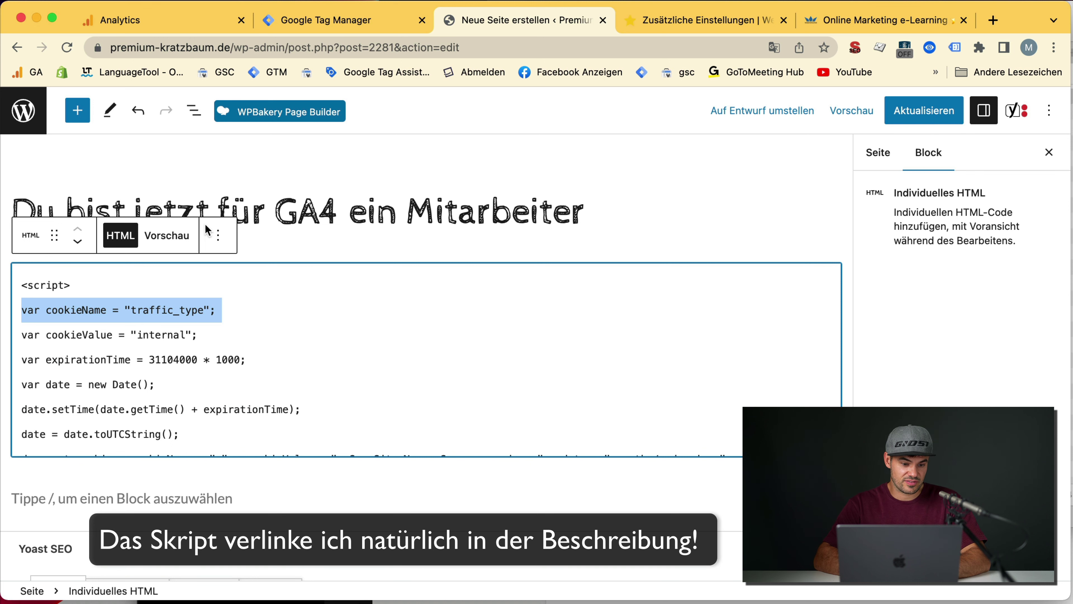
pyautogui.click(218, 237)
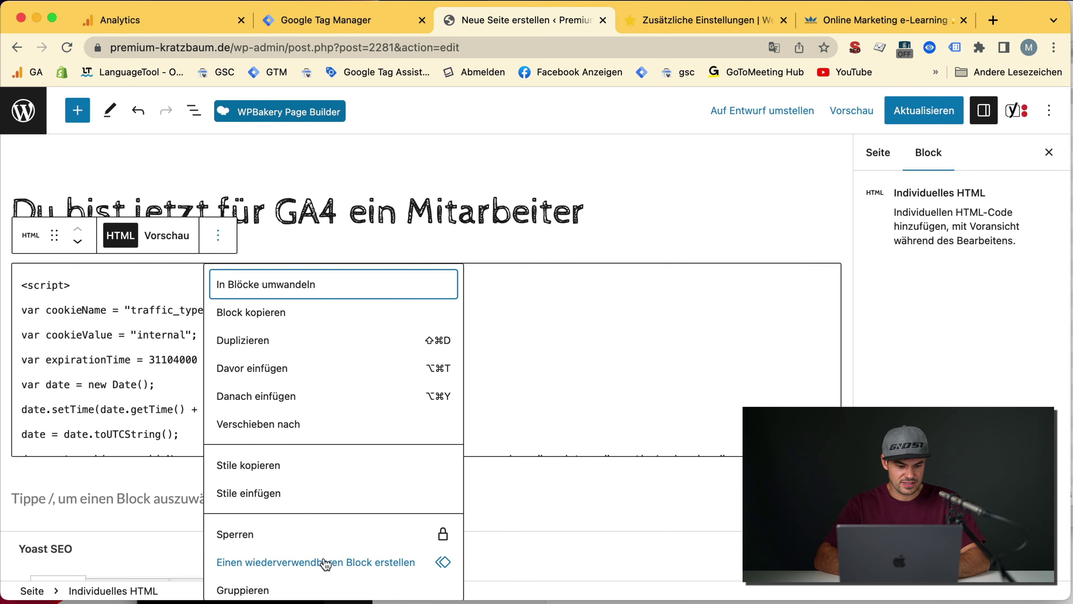
pyautogui.click(117, 383)
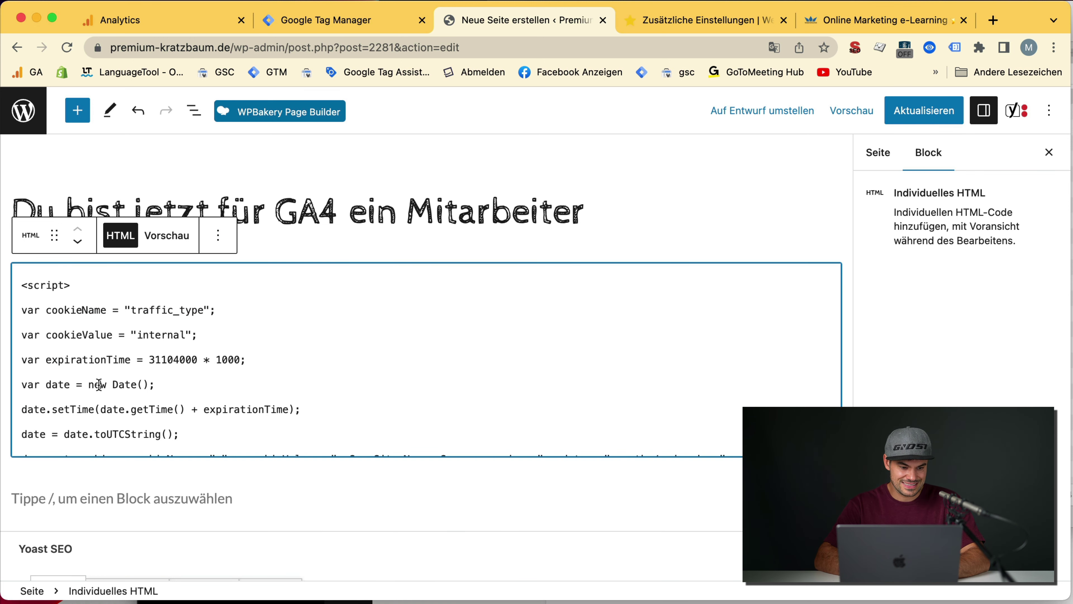
pyautogui.tripleClick(98, 385)
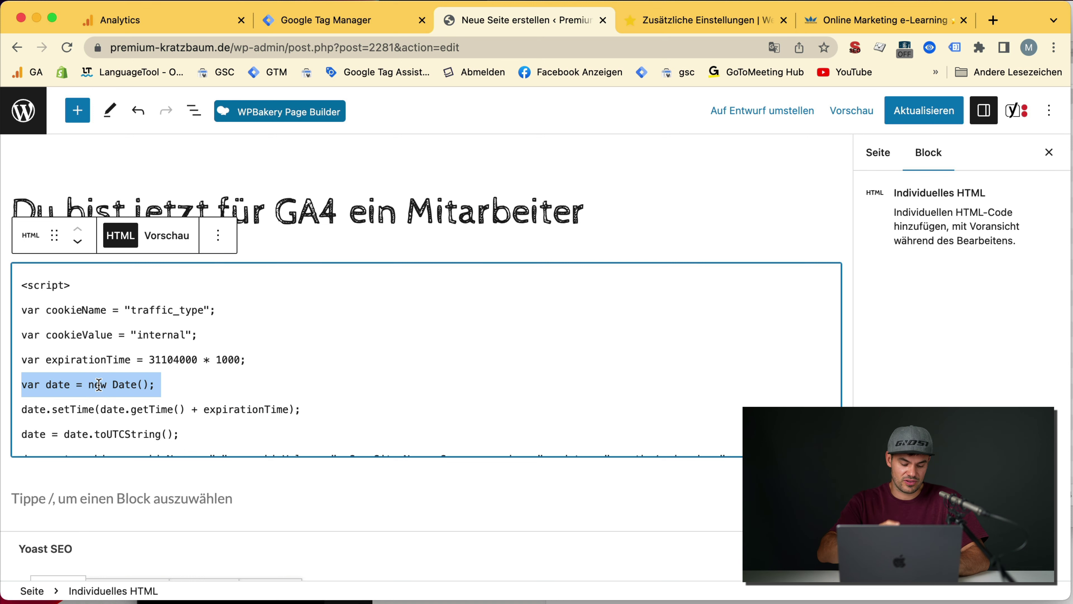
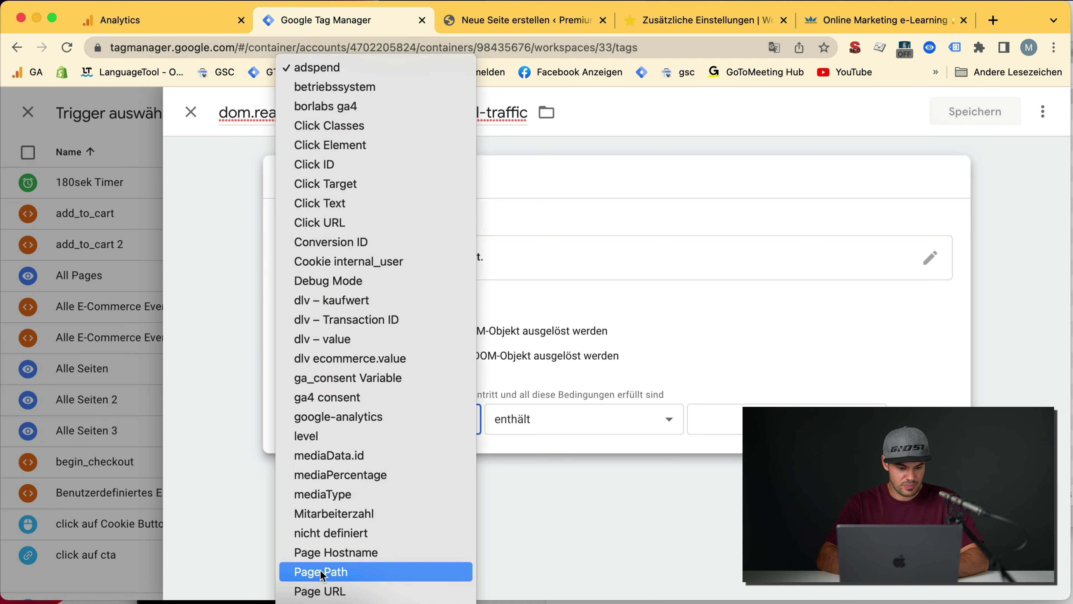
# - Set the DOM-ready trigger's firing condition to Page URL "enthält" with the internal-traffic page slug
pyautogui.click(379, 571)
pyautogui.click(376, 418)
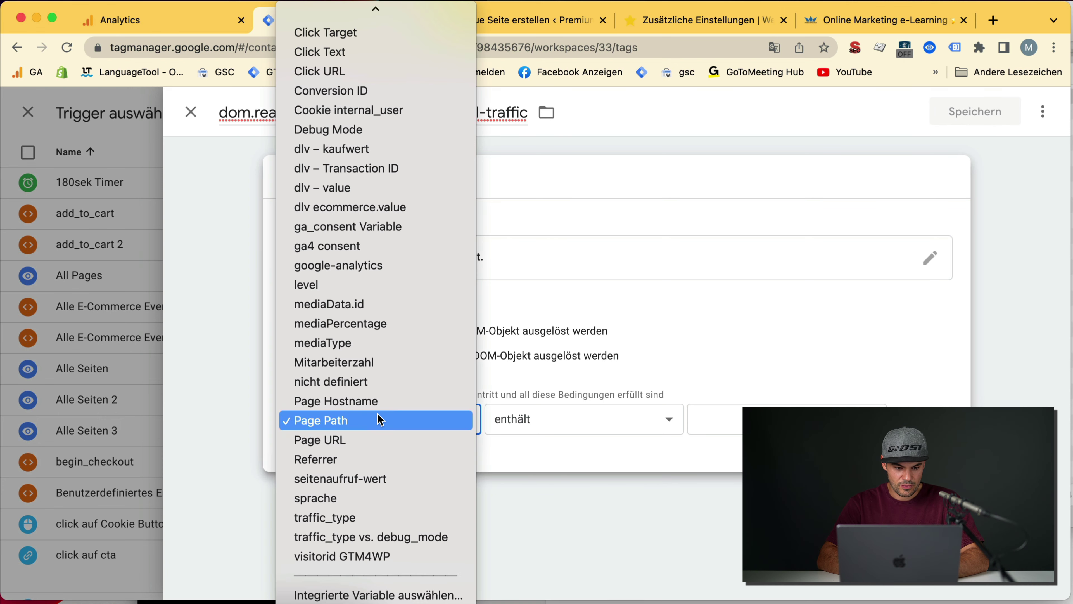
pyautogui.click(371, 439)
pyautogui.click(803, 417)
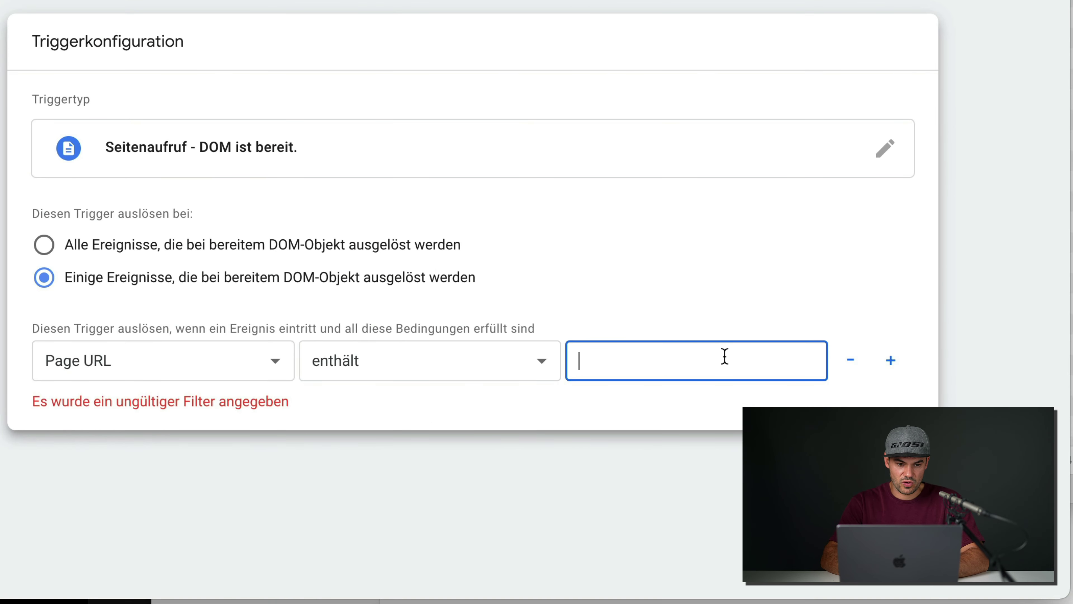
pyautogui.write('internal-t')
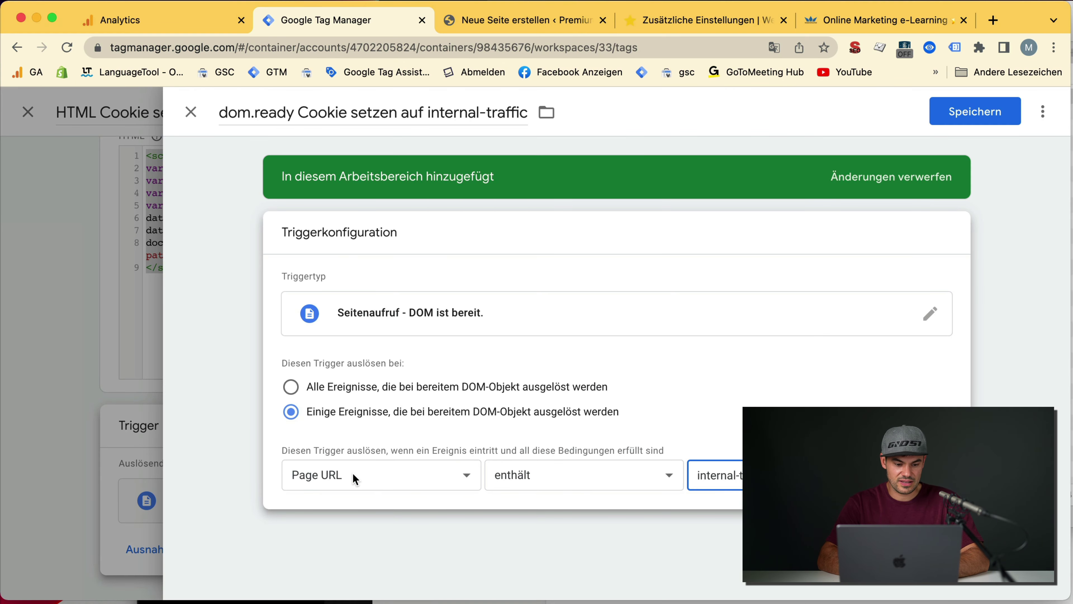
# - Check the condition's variable choice, keep Page URL, and save both the trigger and the "HTML Cookie setzen für internal-traffic" tag
pyautogui.click(354, 477)
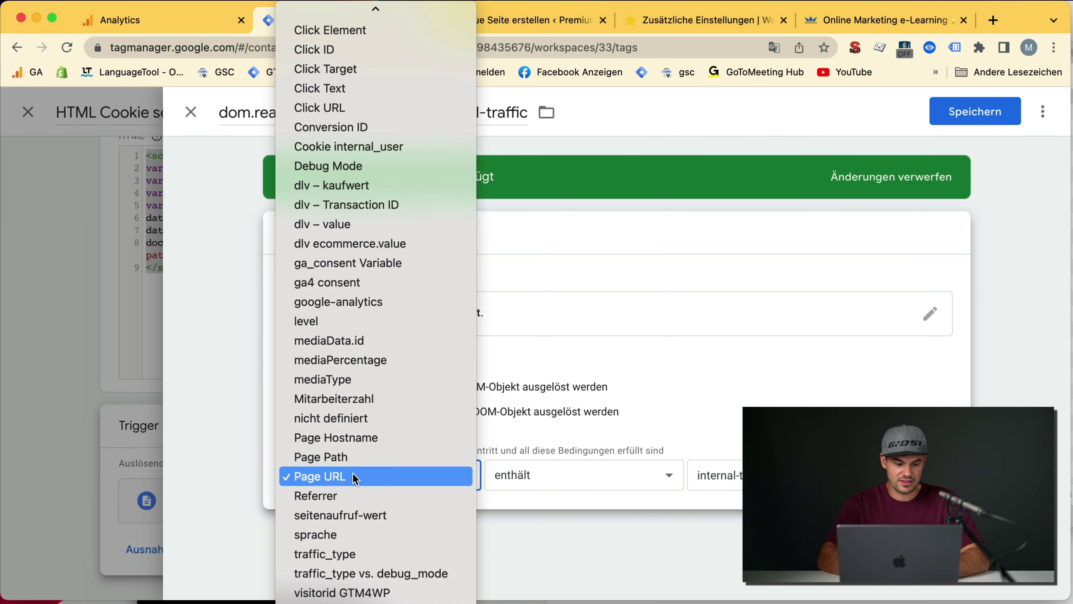
pyautogui.click(744, 369)
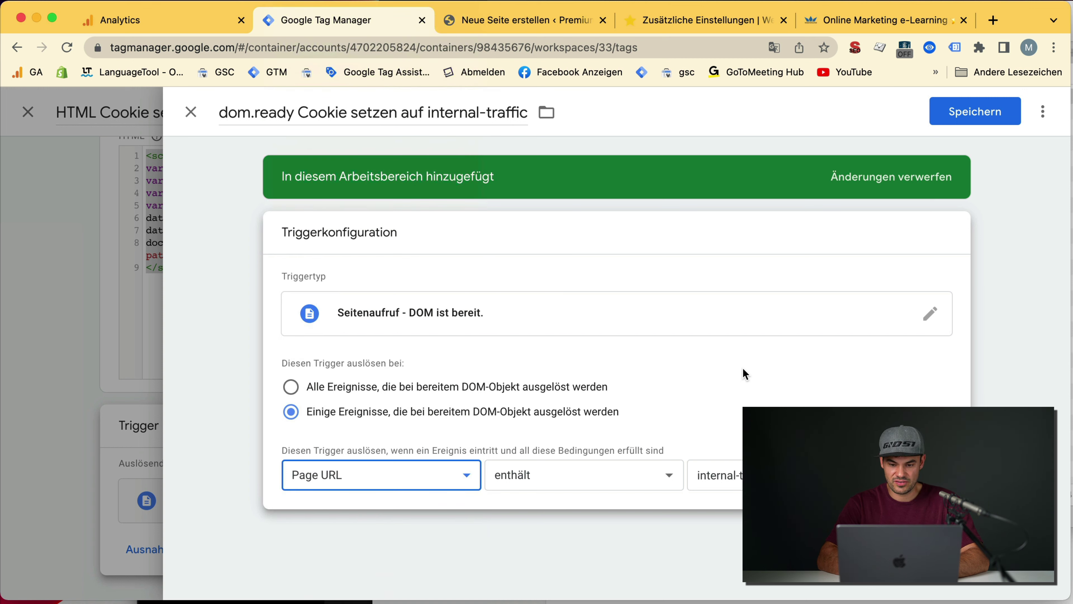
pyautogui.click(998, 113)
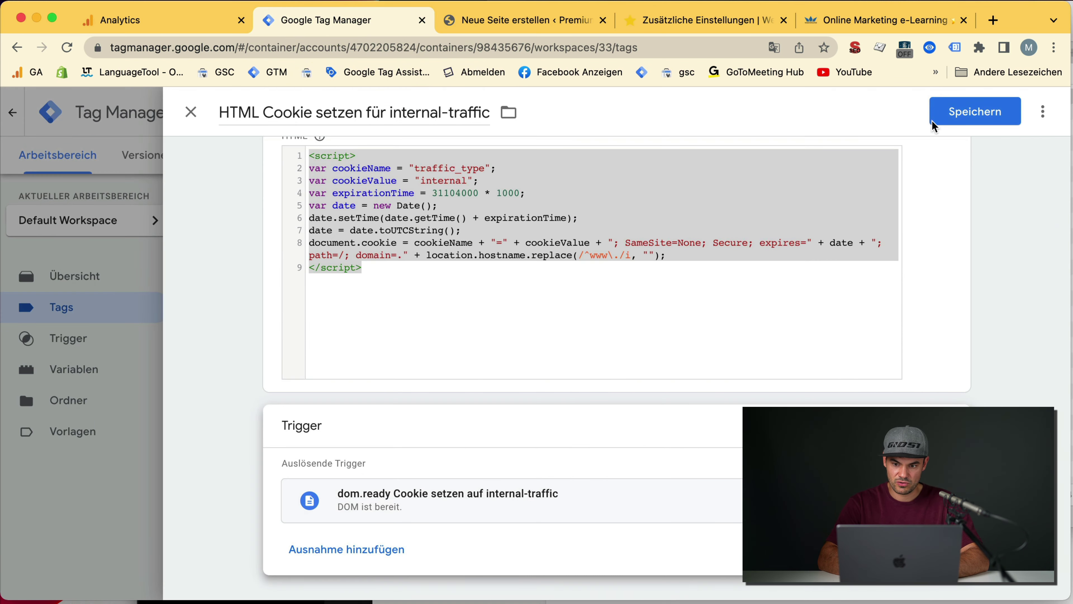
pyautogui.click(965, 113)
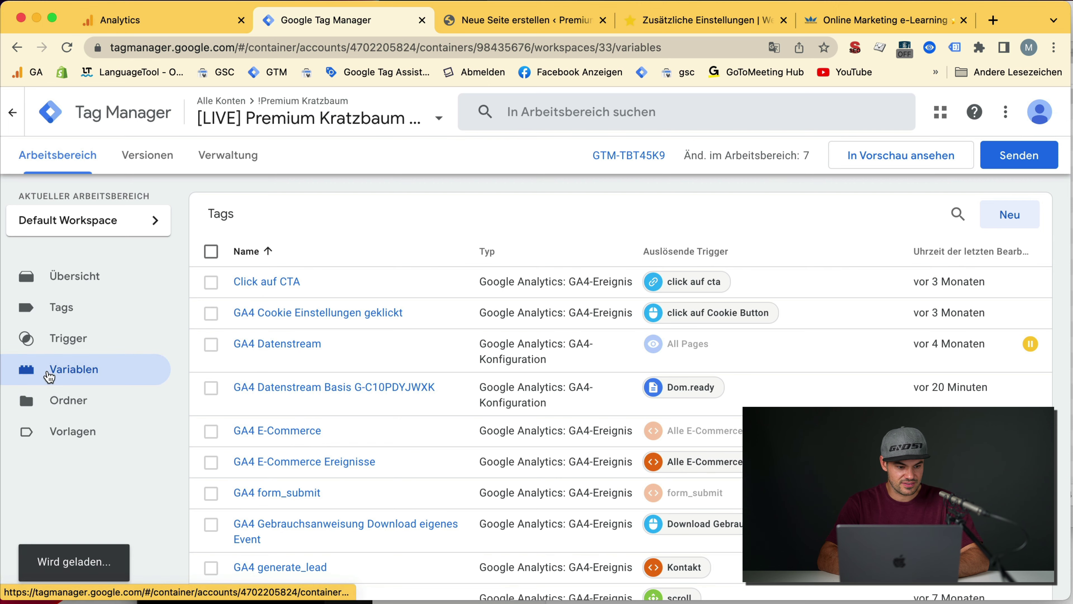
# - Check which page variables are enabled in the configuration of the built-in variables, and close it without changes
pyautogui.click(50, 375)
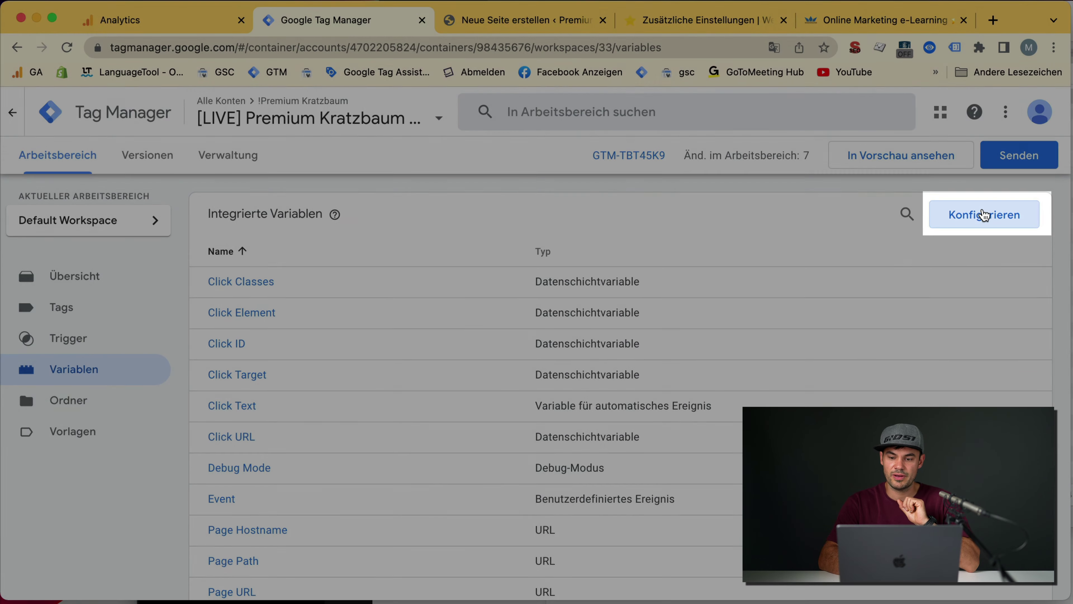
pyautogui.click(982, 213)
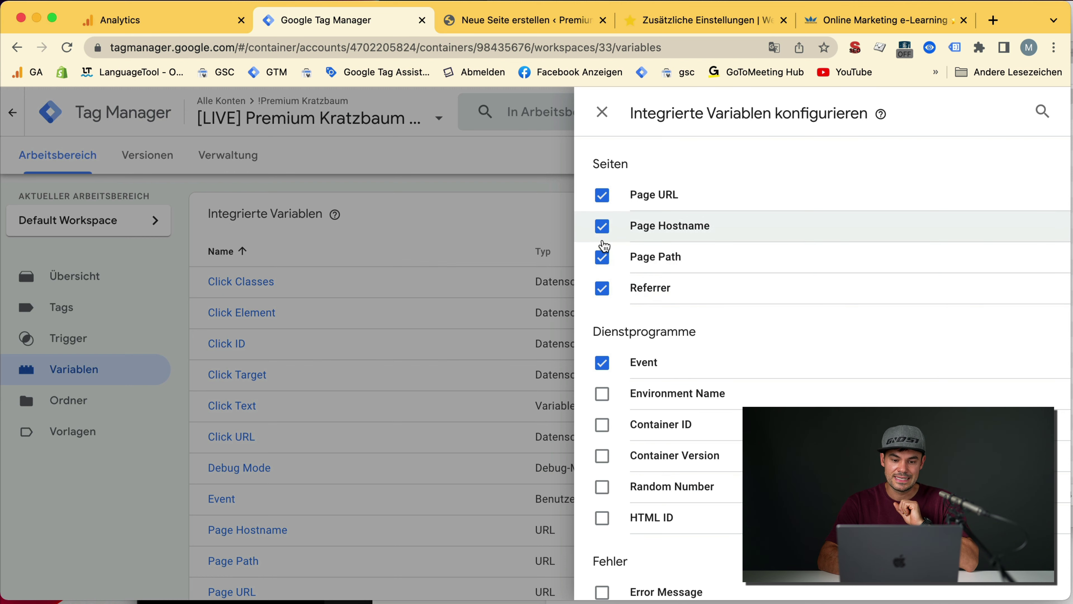
pyautogui.click(602, 112)
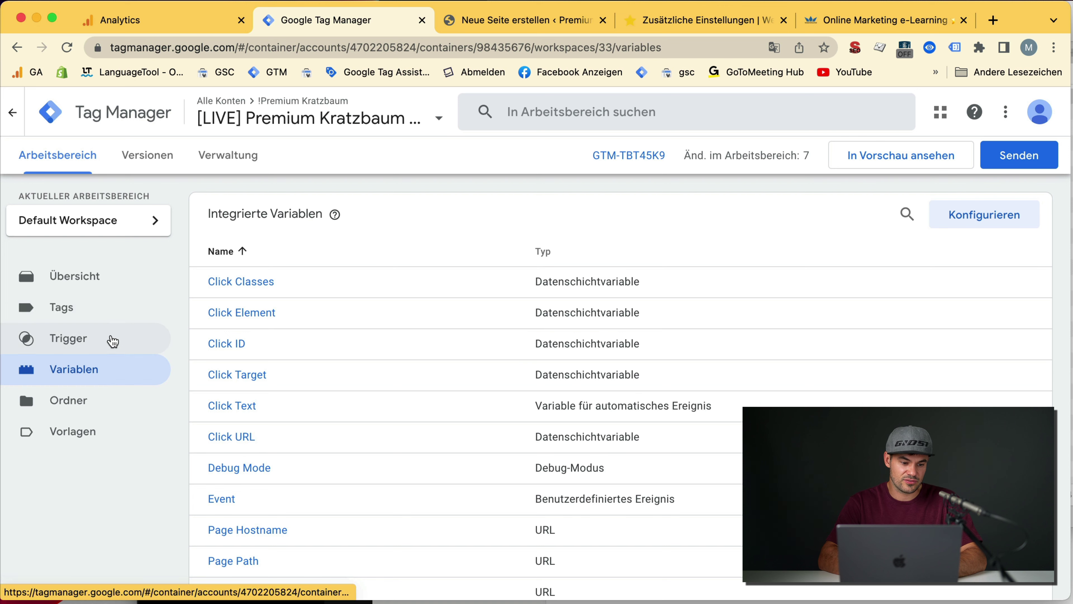
# - Try to save a placeholder GA4-Konfiguration tag named asdfasdf with Mess-ID asdfasfd and no trigger assigned
pyautogui.click(78, 313)
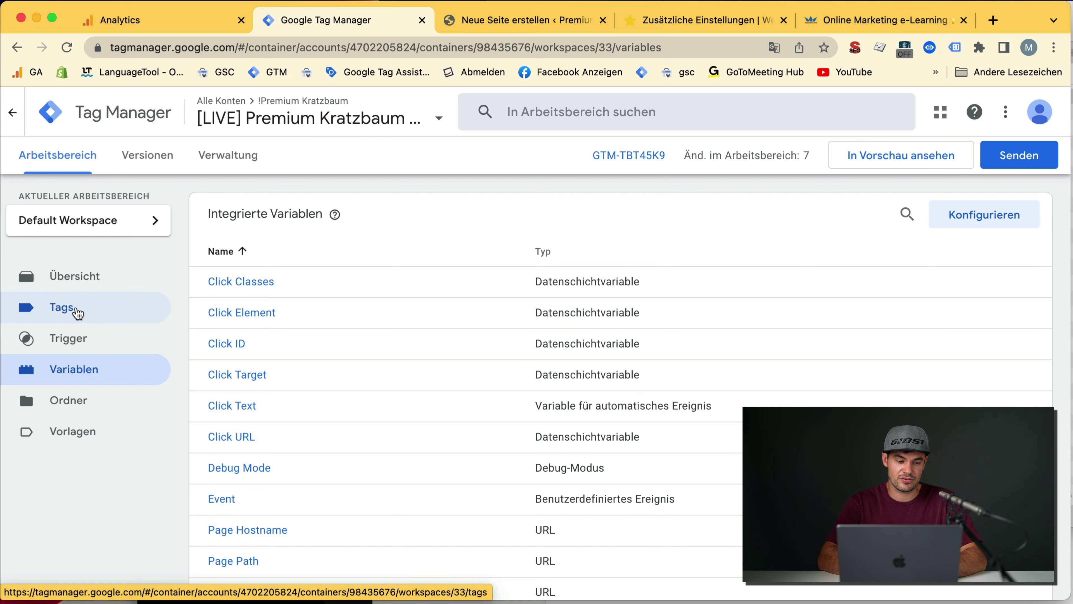
pyautogui.click(1015, 214)
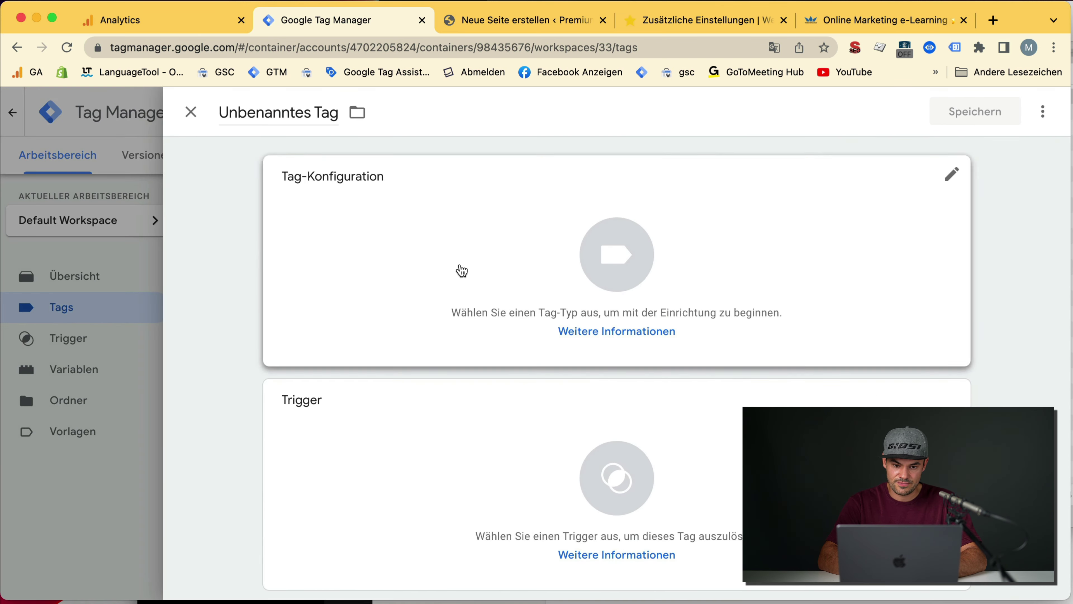
pyautogui.click(467, 265)
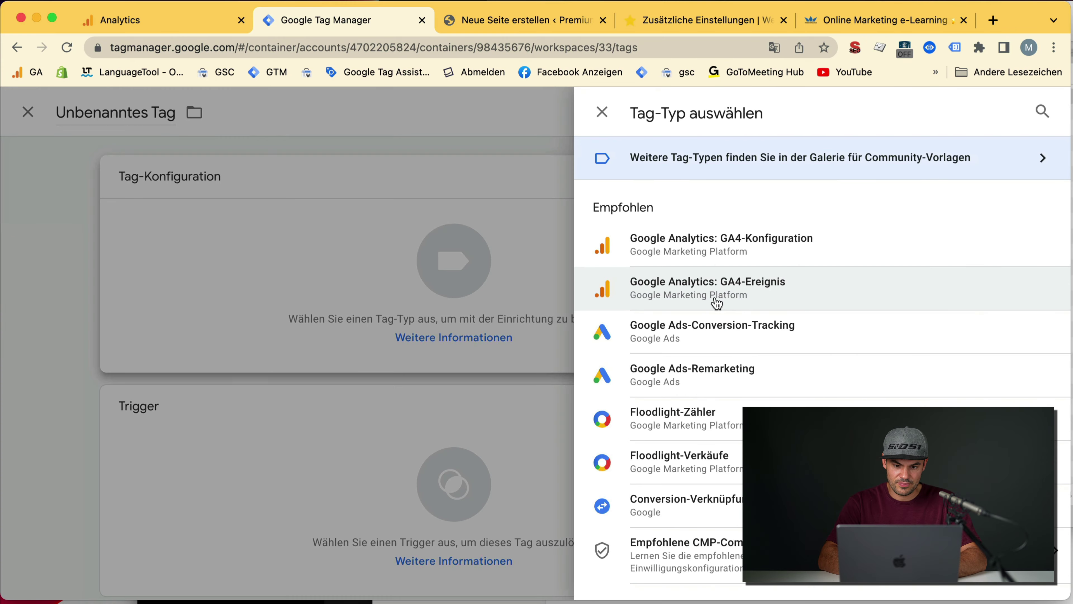
pyautogui.click(727, 254)
pyautogui.write('asdfasfd')
pyautogui.click(279, 112)
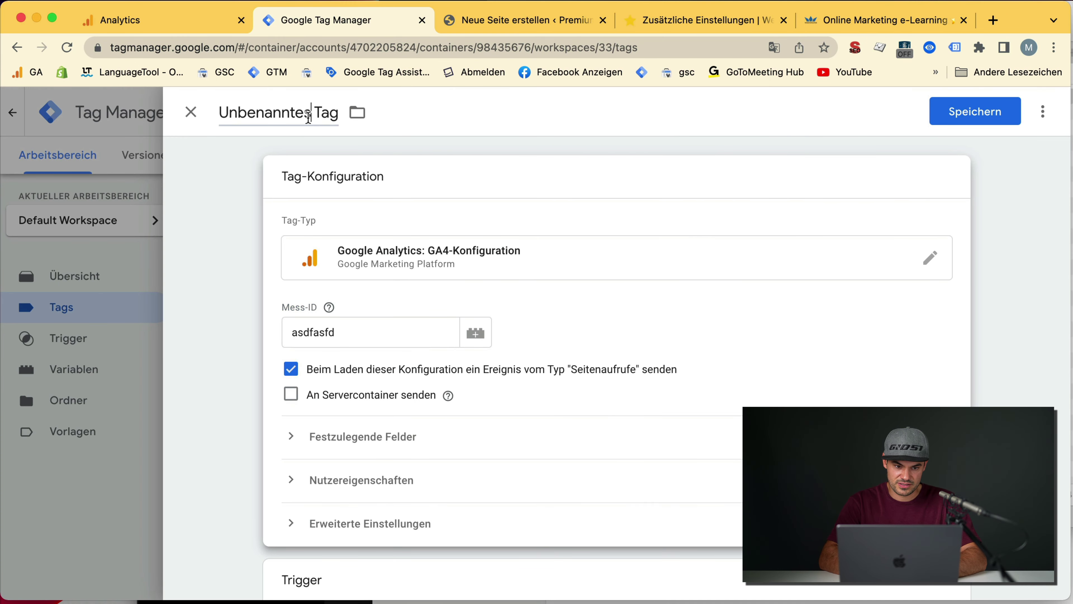
pyautogui.write('asdfasdf')
pyautogui.click(976, 115)
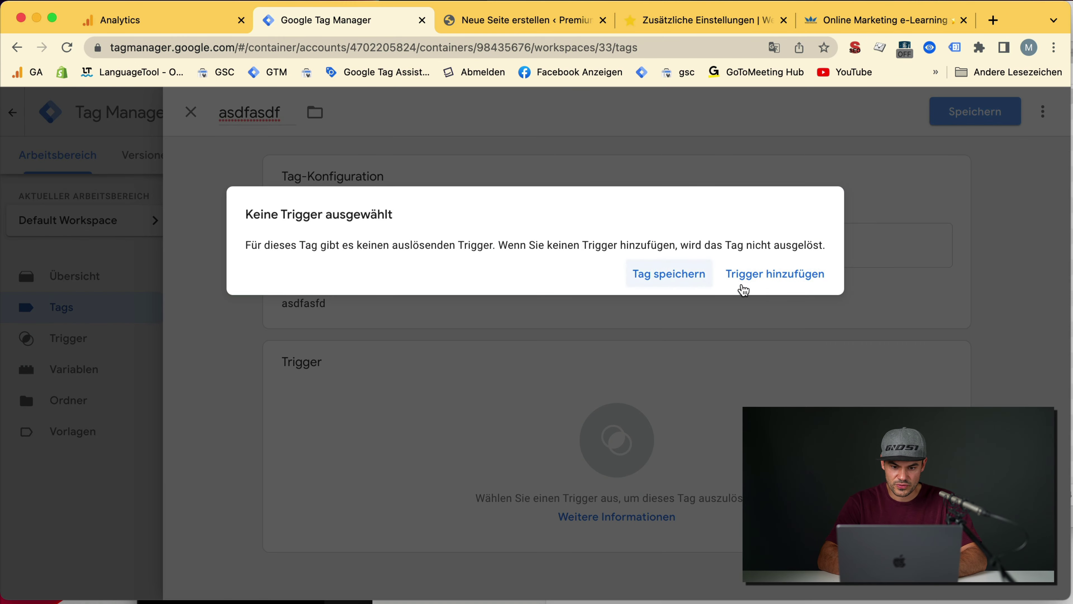
pyautogui.click(698, 277)
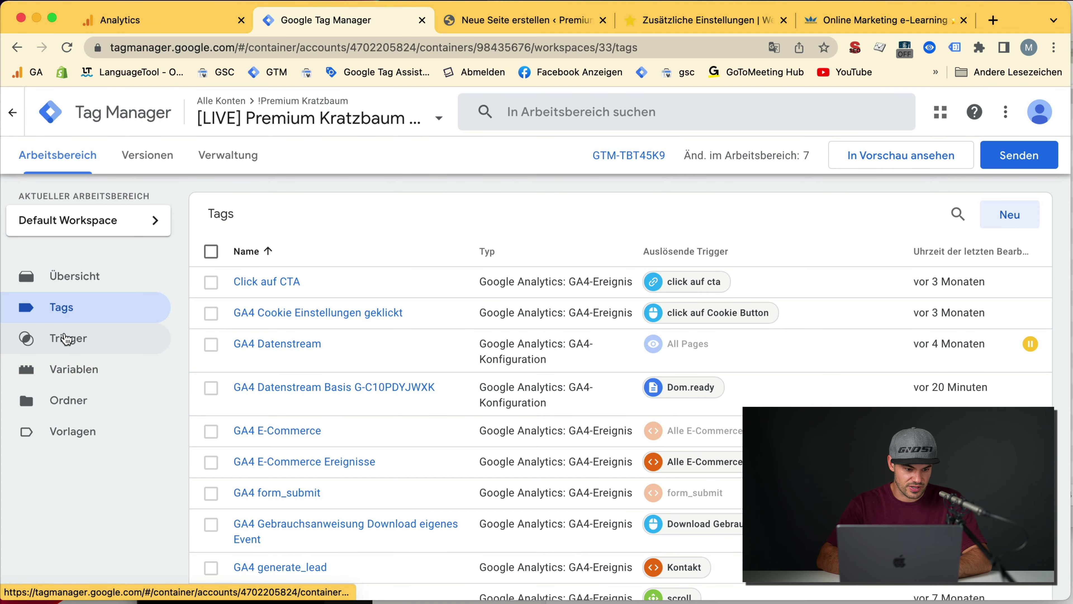
# - Find the internal-traffic cookie tag by searching the tag list for "cookie", and review the configuration of its assigned trigger
pyautogui.click(66, 338)
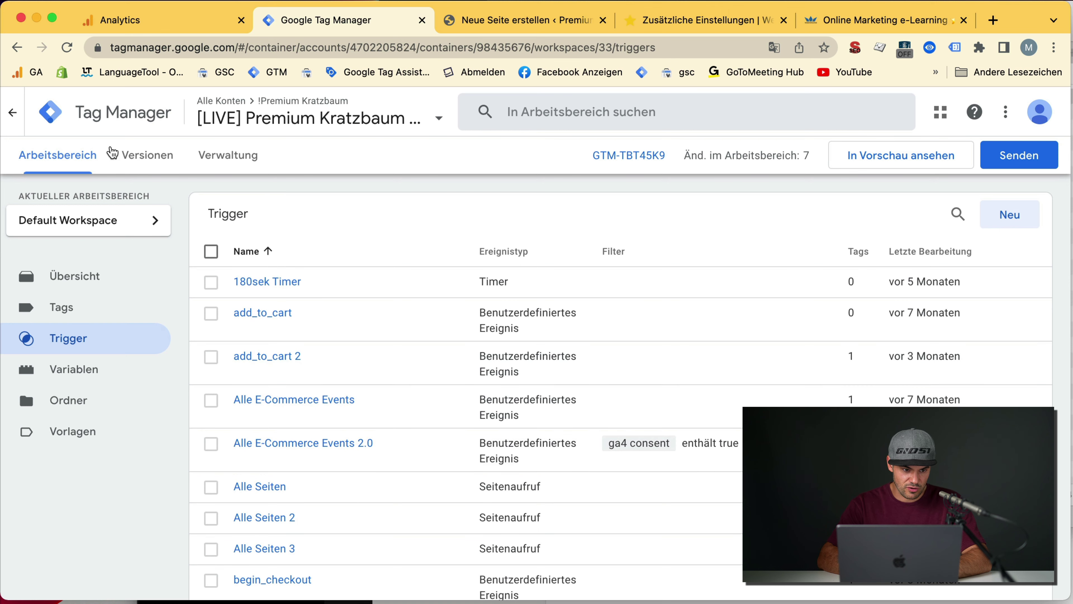
pyautogui.click(63, 307)
pyautogui.scroll(-8, 657, 388)
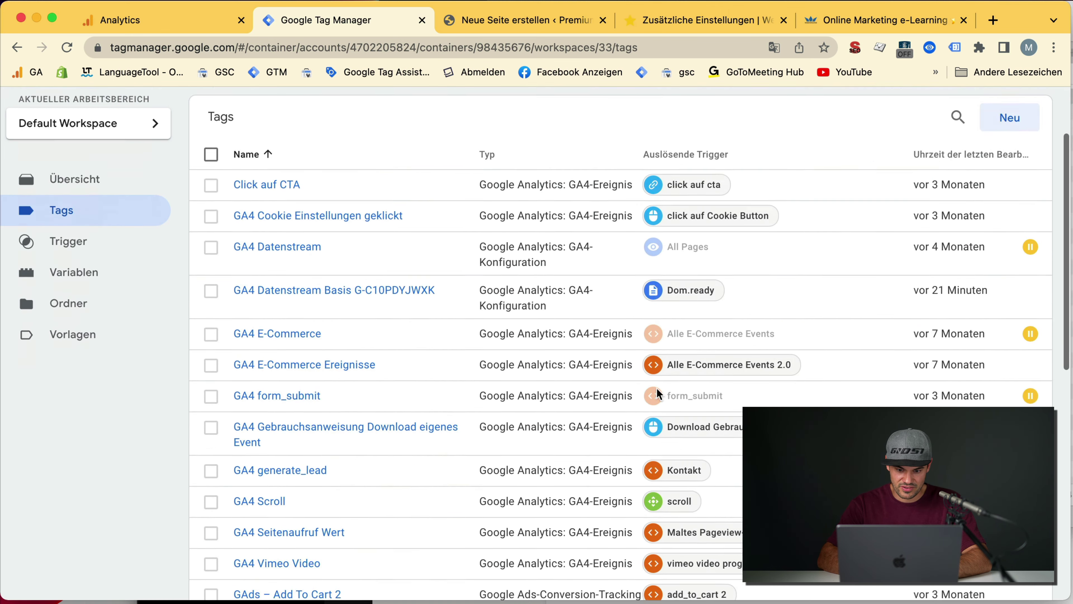
pyautogui.press('super+f')
pyautogui.write('cookie')
pyautogui.press('Return')
pyautogui.press('Return')
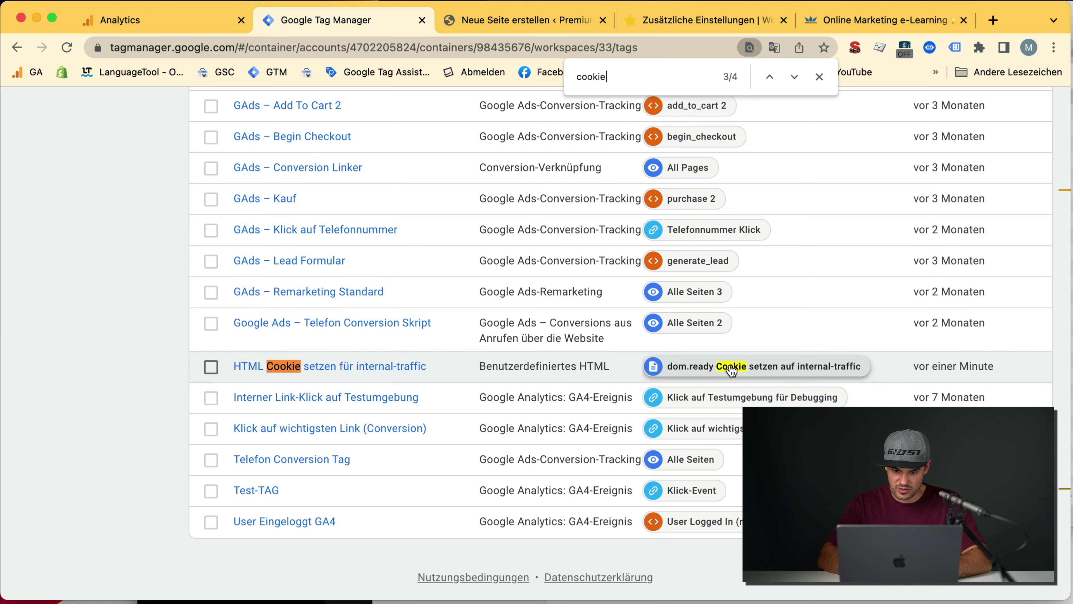
pyautogui.click(731, 367)
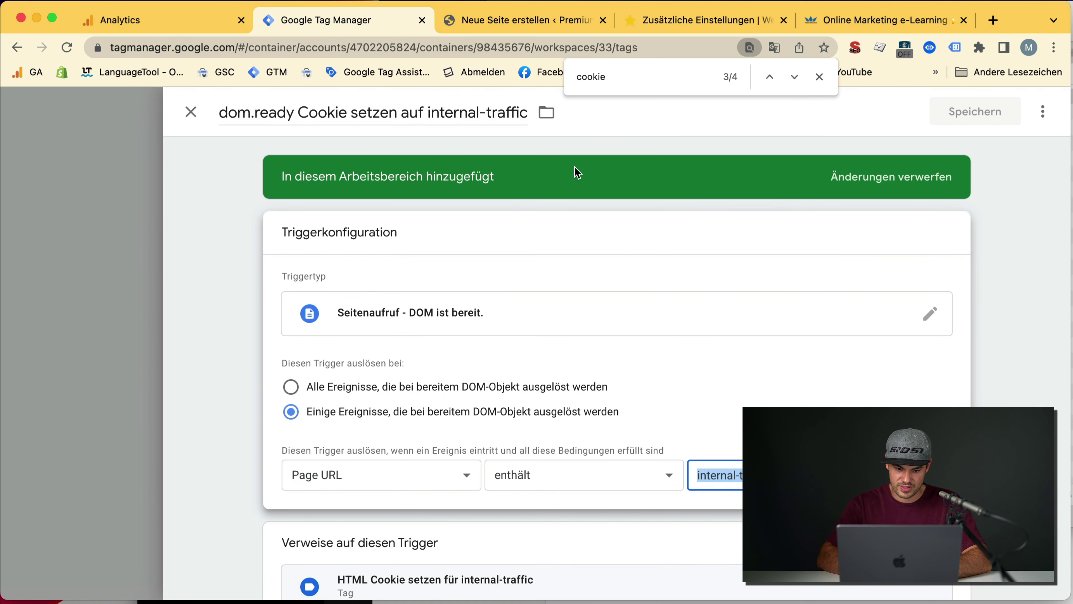
pyautogui.click(106, 219)
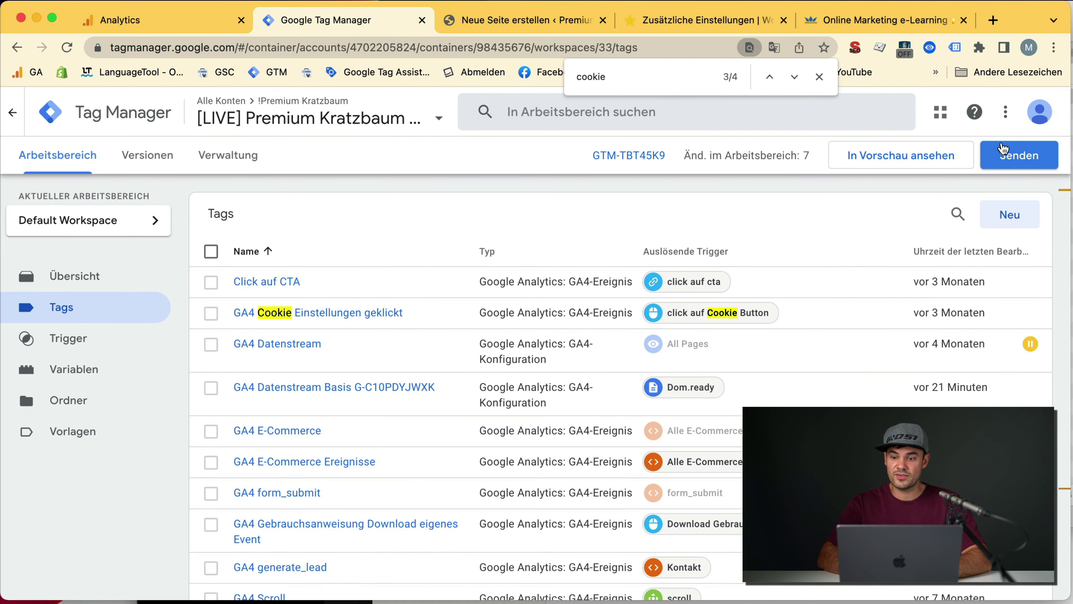
pyautogui.click(1019, 157)
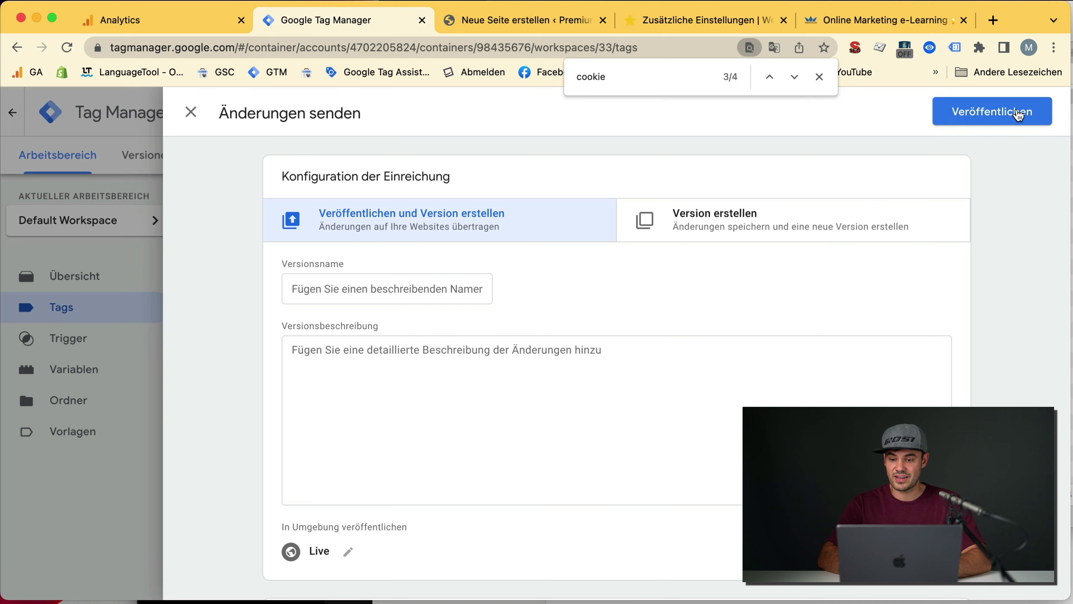
pyautogui.click(191, 112)
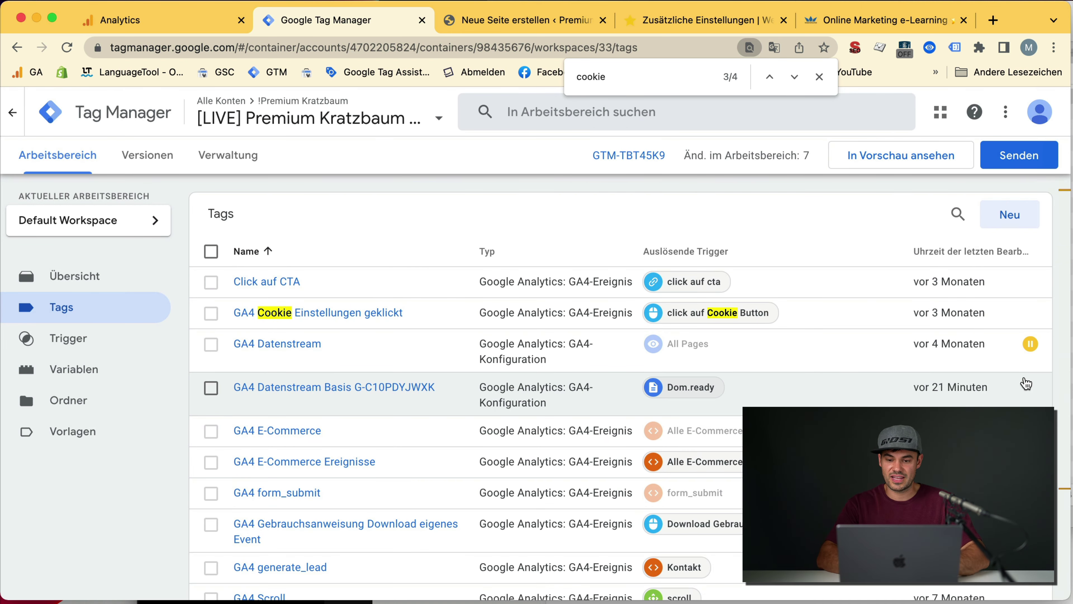
pyautogui.click(885, 157)
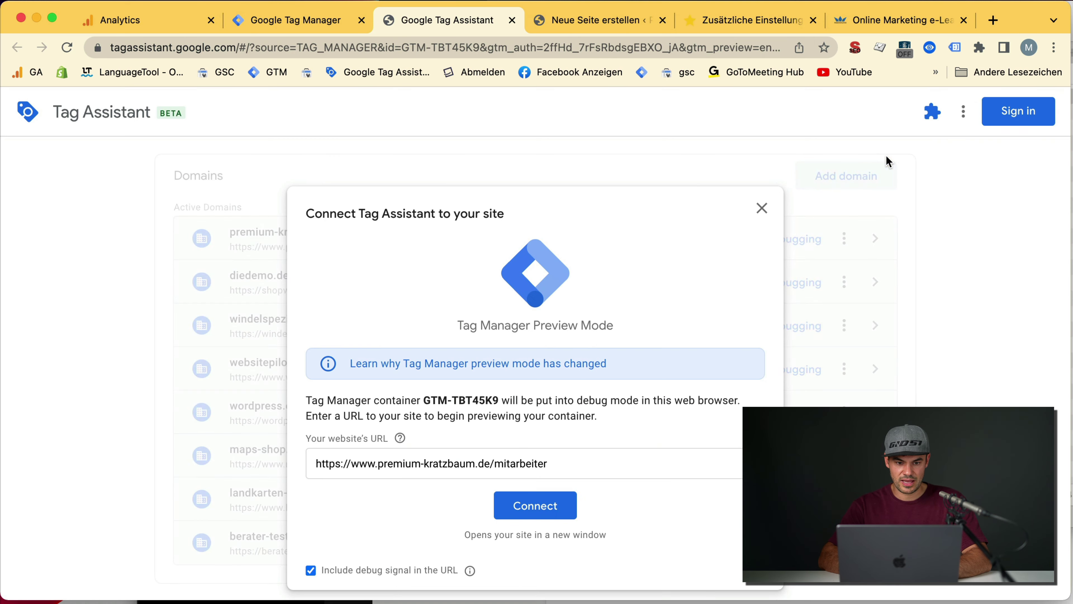
pyautogui.moveTo(495, 464); pyautogui.dragTo(543, 464)
pyautogui.click(549, 505)
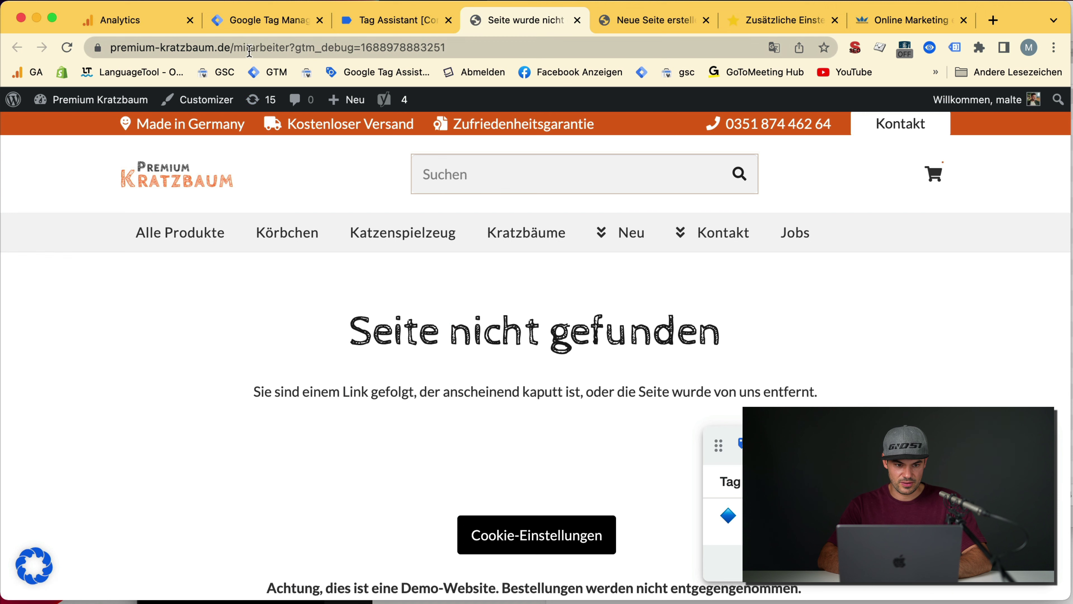
# - Replace mitarbeiter with internal-traffic in the previewed site's address, keeping the gtm_debug parameter, and load that page
pyautogui.tripleClick(523, 333)
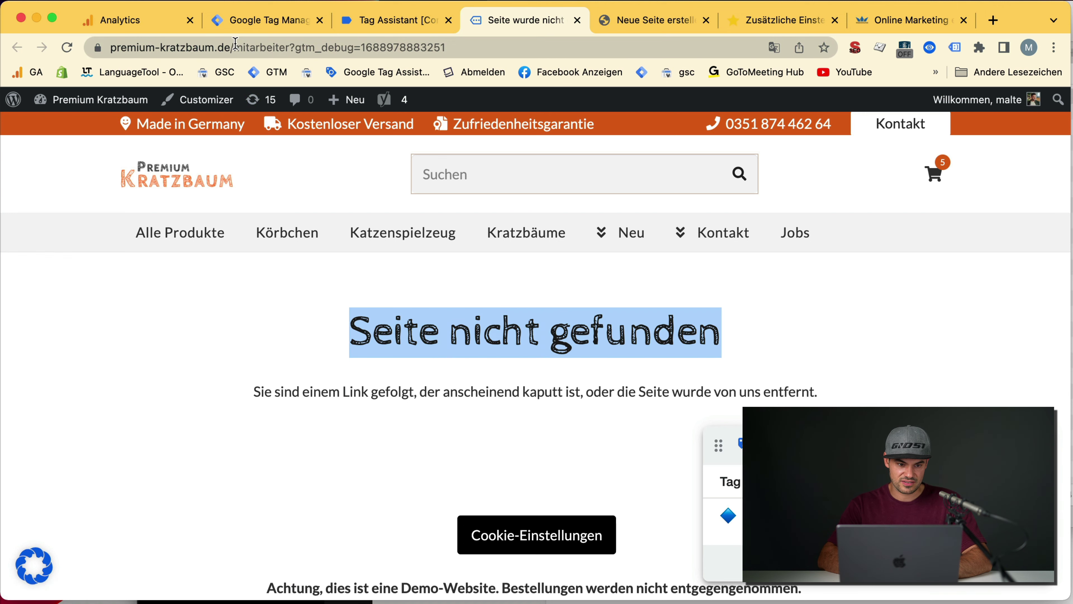
pyautogui.moveTo(235, 43); pyautogui.dragTo(439, 57)
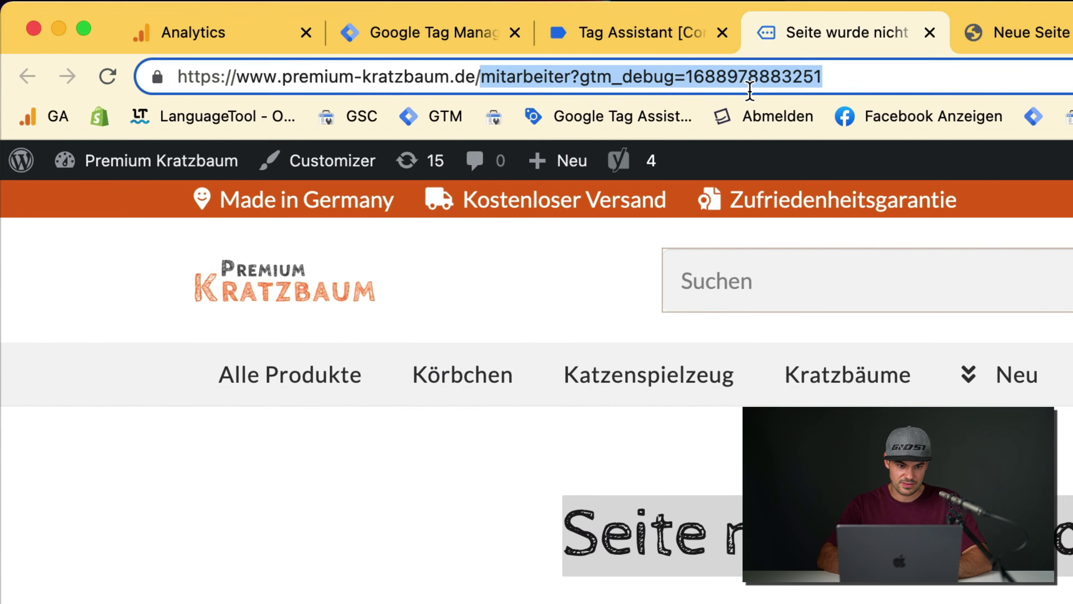
pyautogui.click(359, 49)
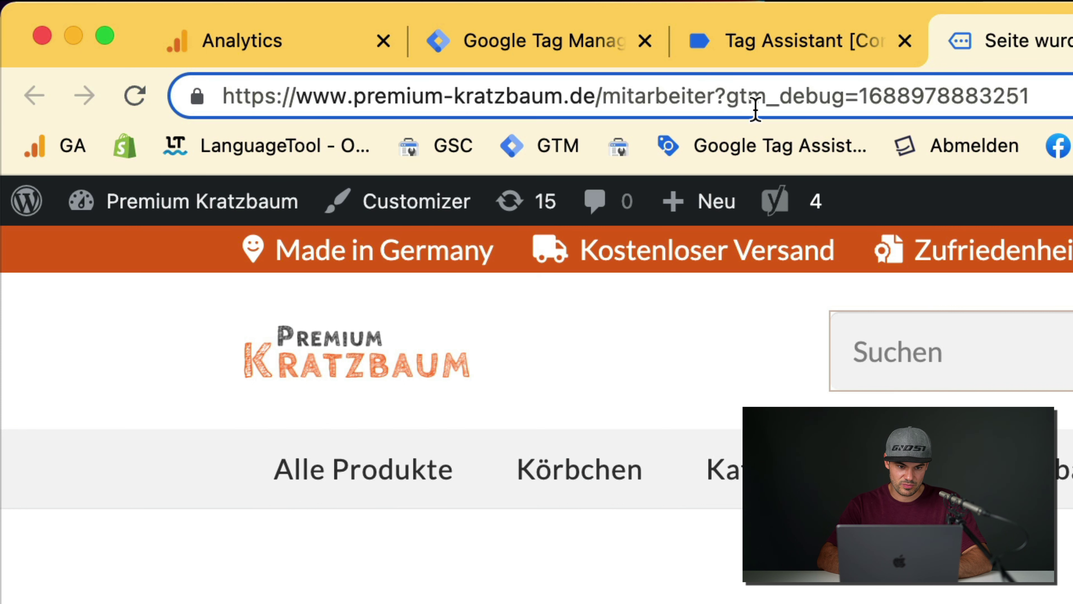
pyautogui.moveTo(698, 101); pyautogui.dragTo(598, 90)
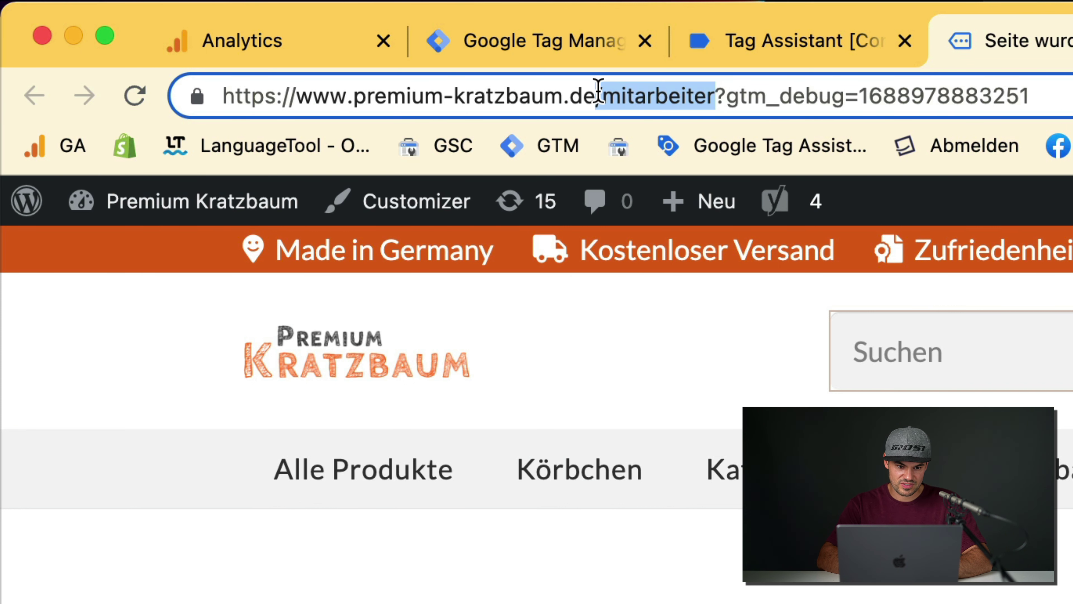
pyautogui.doubleClick(645, 101)
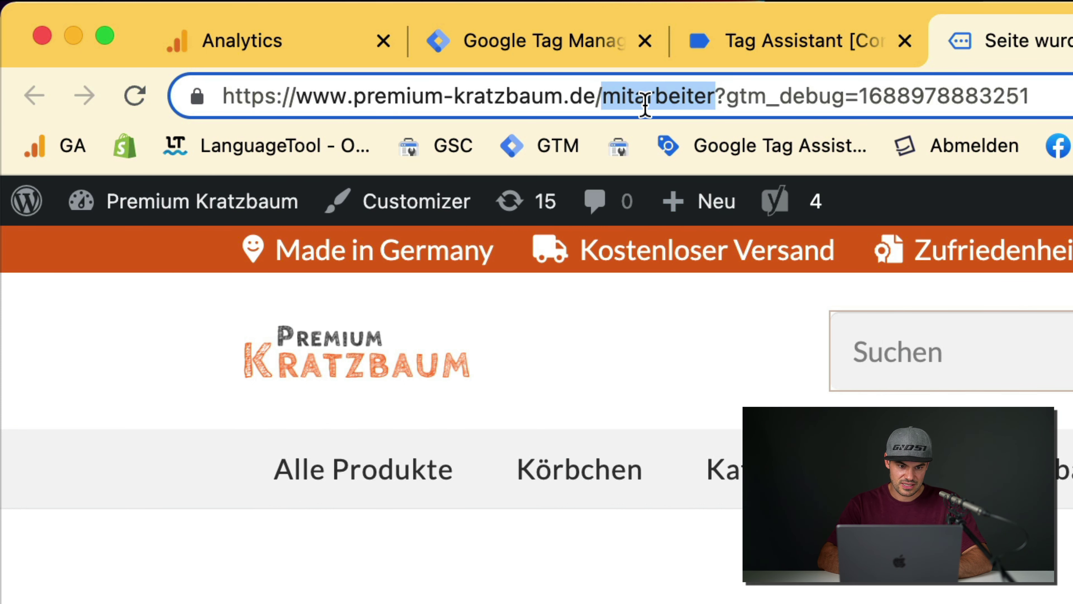
pyautogui.write('internal-tra')
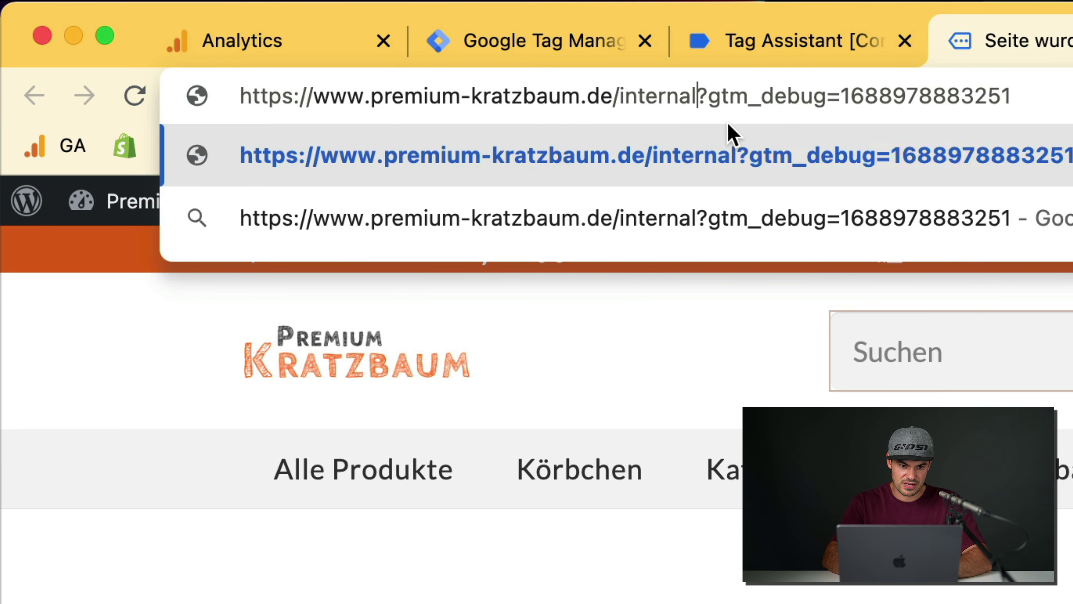
pyautogui.write('ffic')
pyautogui.press('Return')
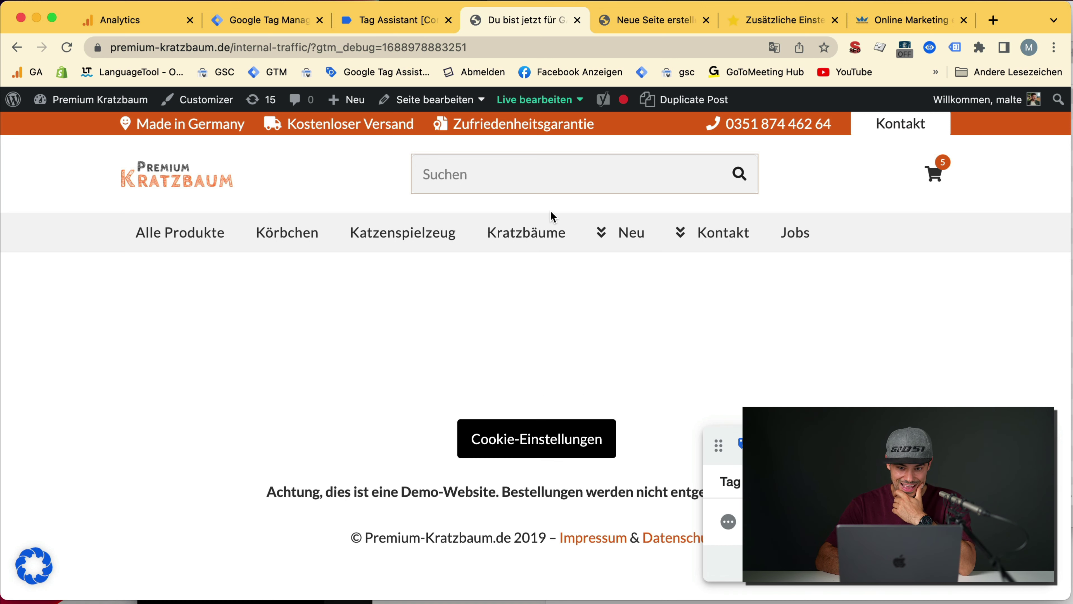
# - Switch to the WordPress page editor, try copying the page title into the Individuelles HTML block, and undo the pasted text
pyautogui.click(663, 21)
pyautogui.click(269, 211)
pyautogui.press('super+a')
pyautogui.press('super+c')
pyautogui.click(131, 286)
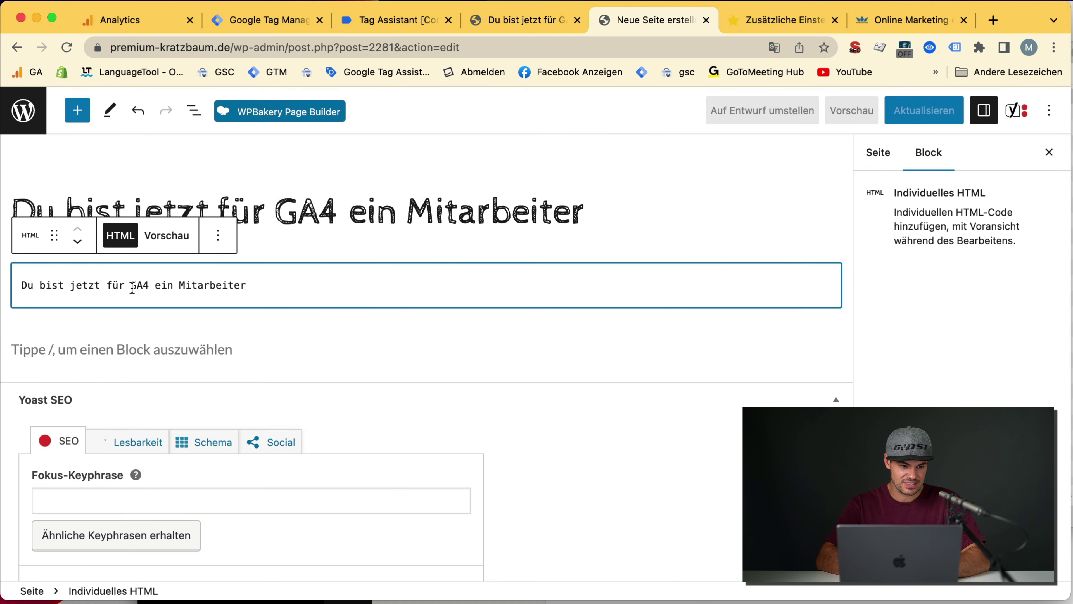
pyautogui.press('super+z')
pyautogui.click(219, 236)
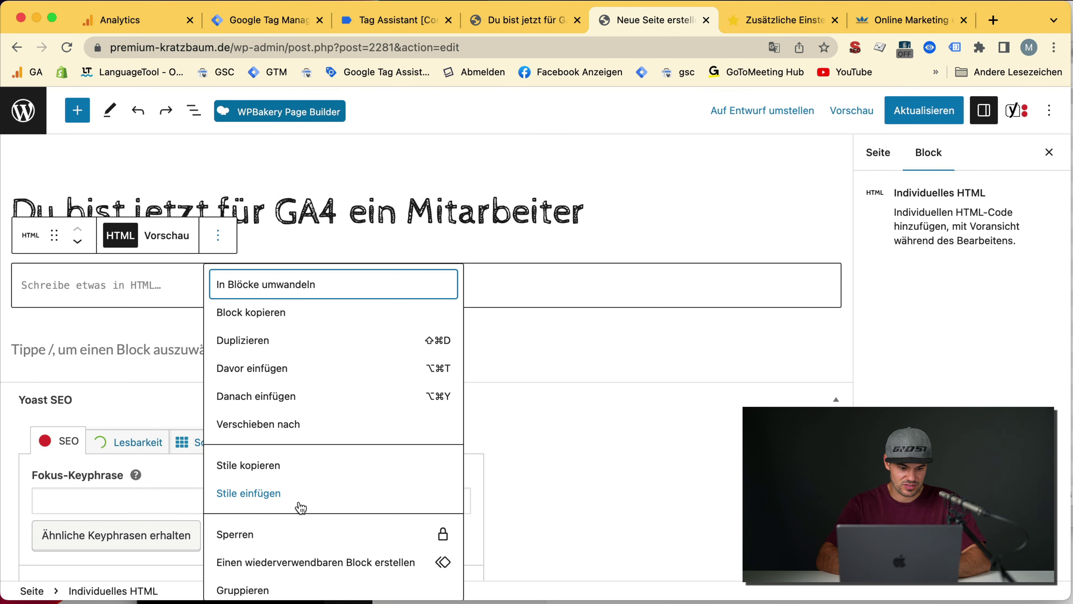
pyautogui.scroll(-2, 271, 541)
pyautogui.scroll(2, 266, 507)
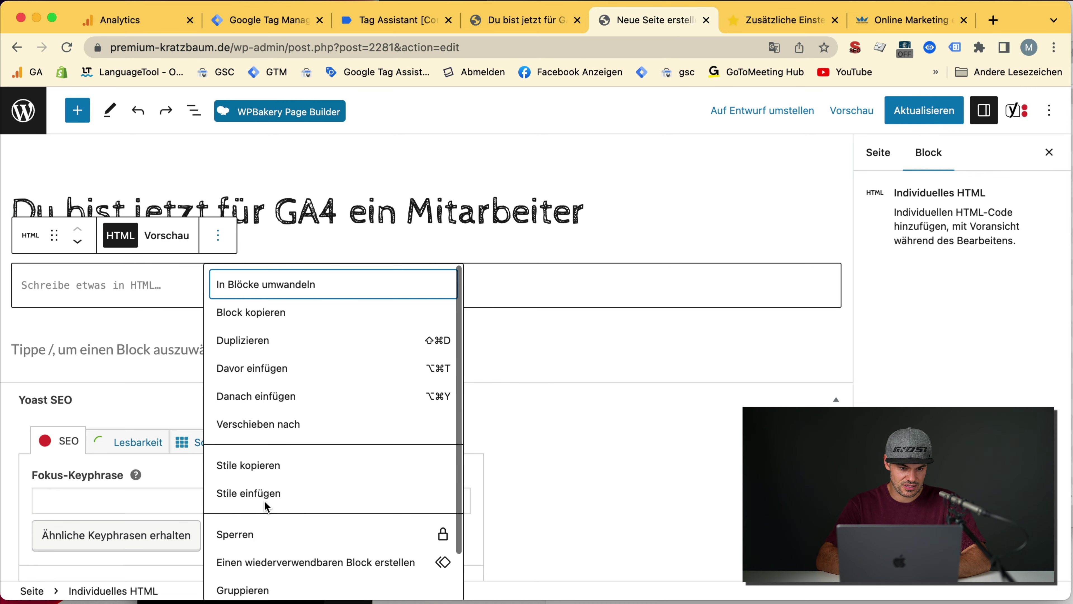
pyautogui.click(134, 286)
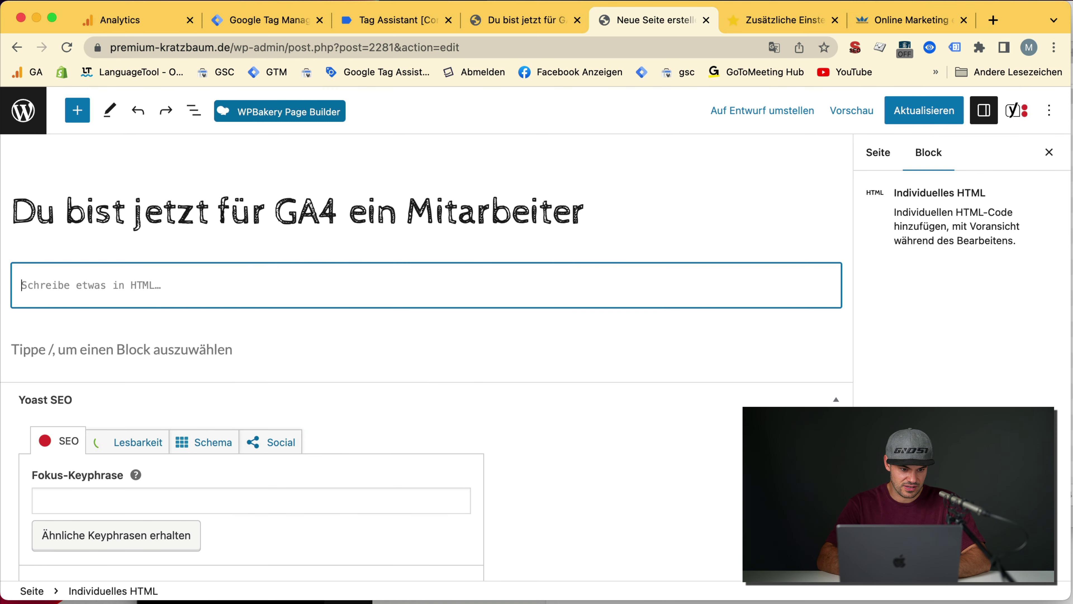
# - Add an Überschrift block reading "Du bist jetzt für GA4 ein Mitarbeiter" below the HTML block and update the page
pyautogui.click(129, 340)
pyautogui.write('/t')
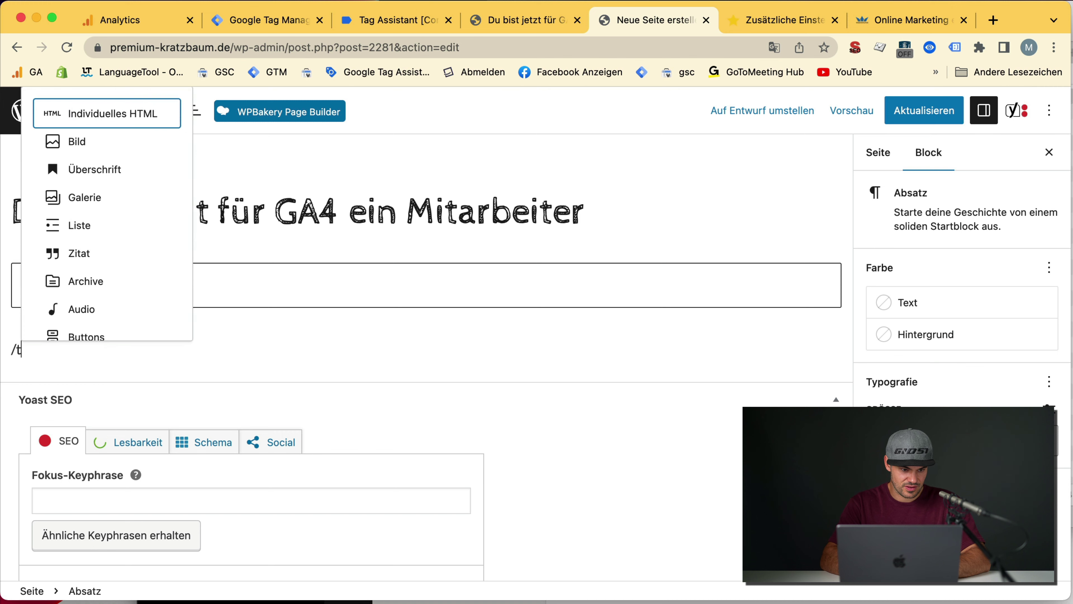
pyautogui.write('ite')
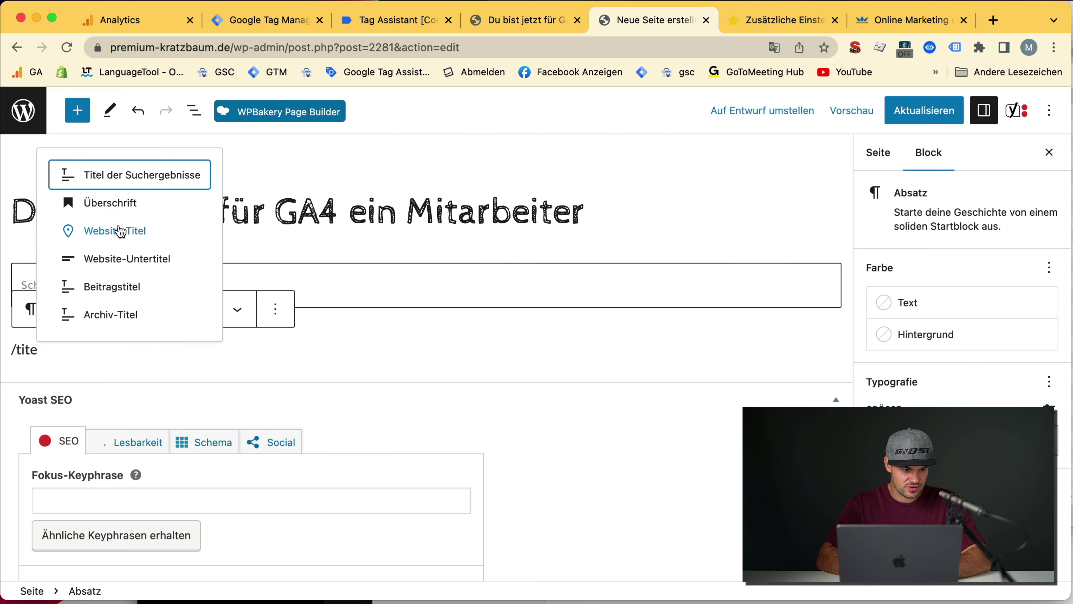
pyautogui.press('Down')
pyautogui.press('Return')
pyautogui.press('super+v')
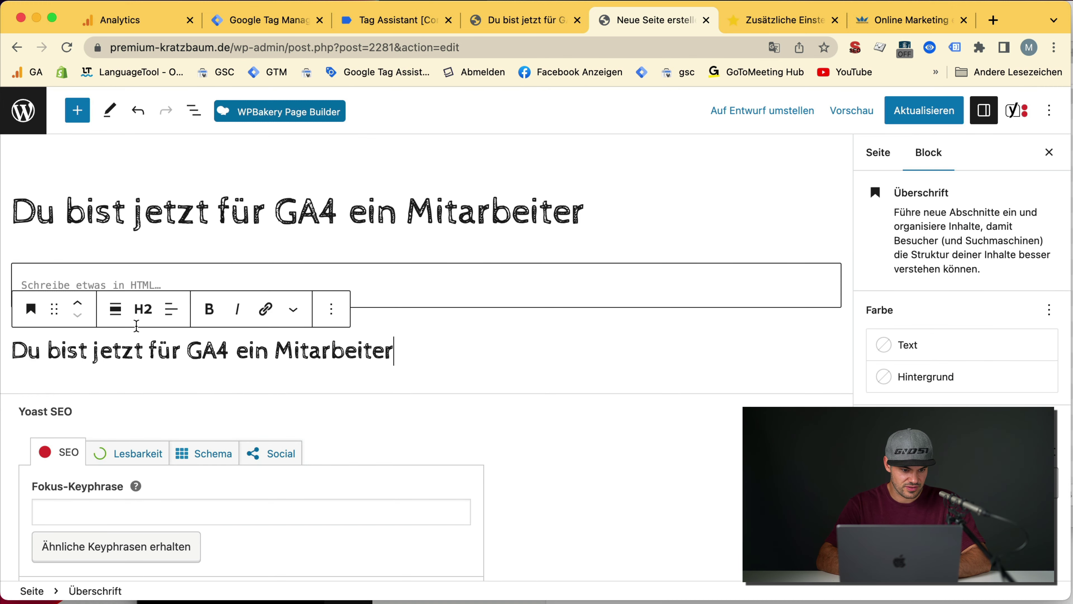
pyautogui.click(959, 114)
# - Switch to the live internal-traffic page, reload it, and check the heading in the page content
pyautogui.click(520, 21)
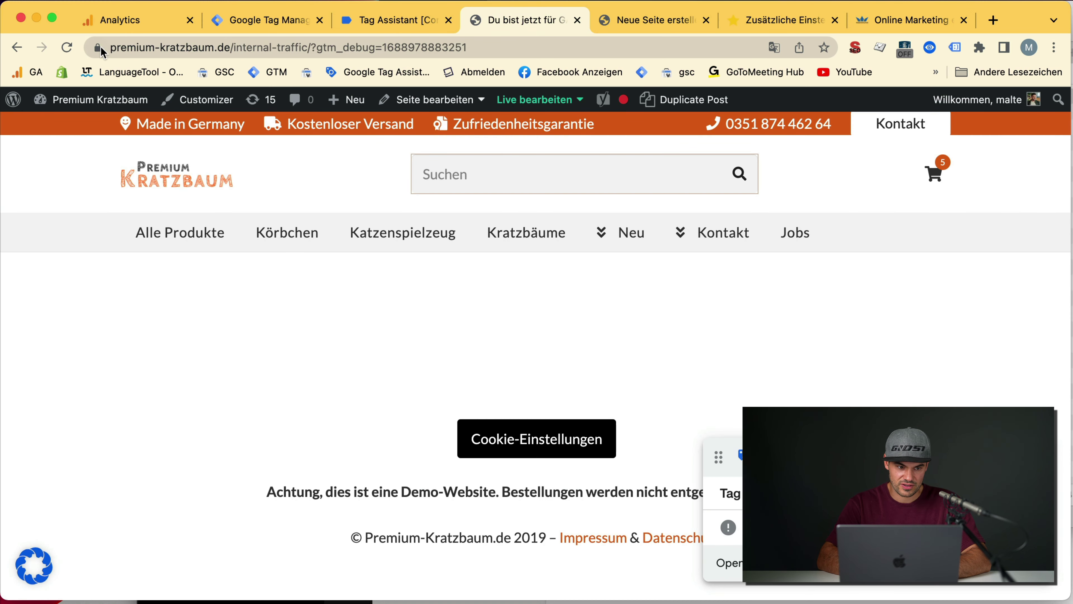
pyautogui.click(71, 51)
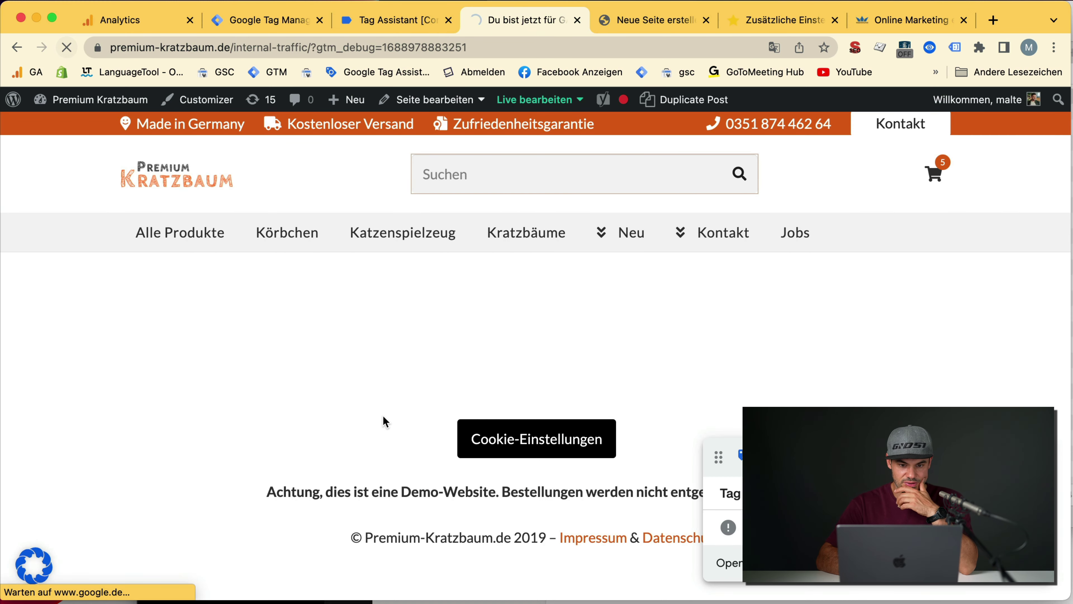
pyautogui.tripleClick(423, 323)
pyautogui.press('super+c')
pyautogui.click(444, 312)
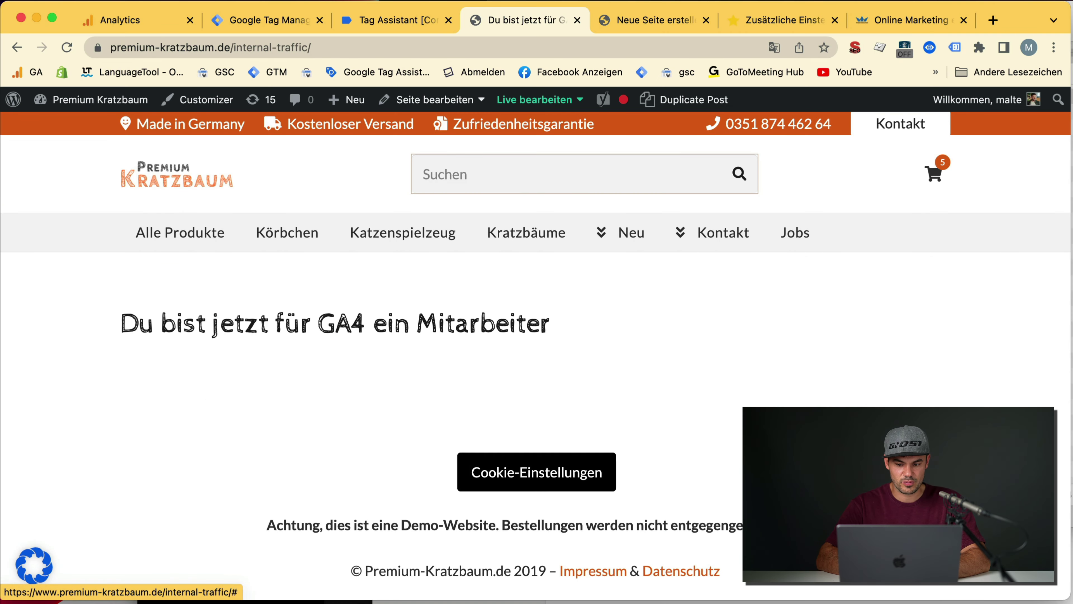
# - Stop the current Tag Assistant debugging session for premium-kratzbaum.de without keeping the domain enabled
pyautogui.click(392, 20)
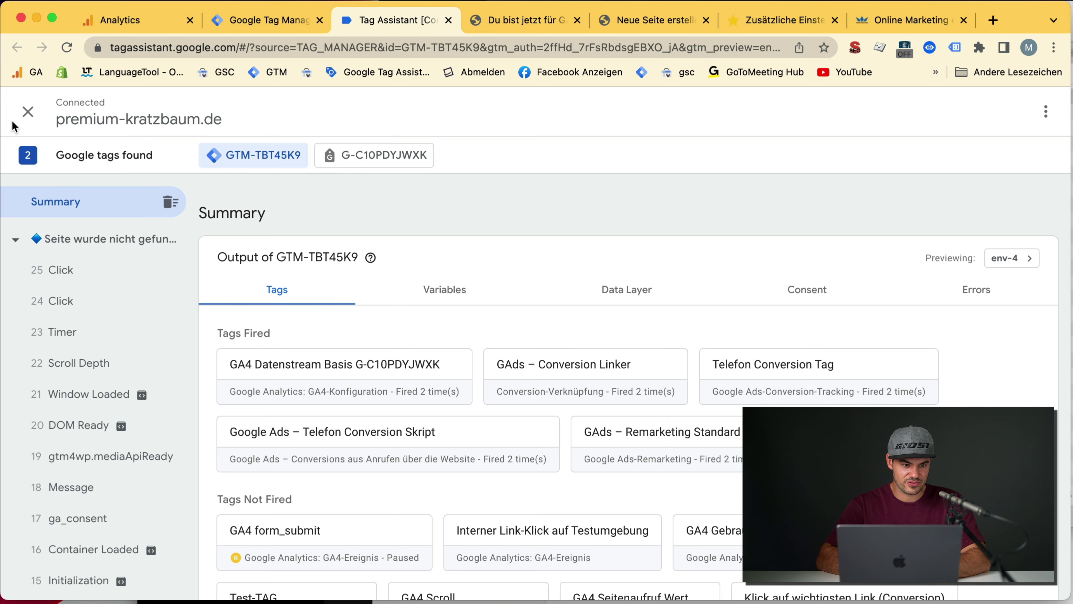
pyautogui.click(28, 111)
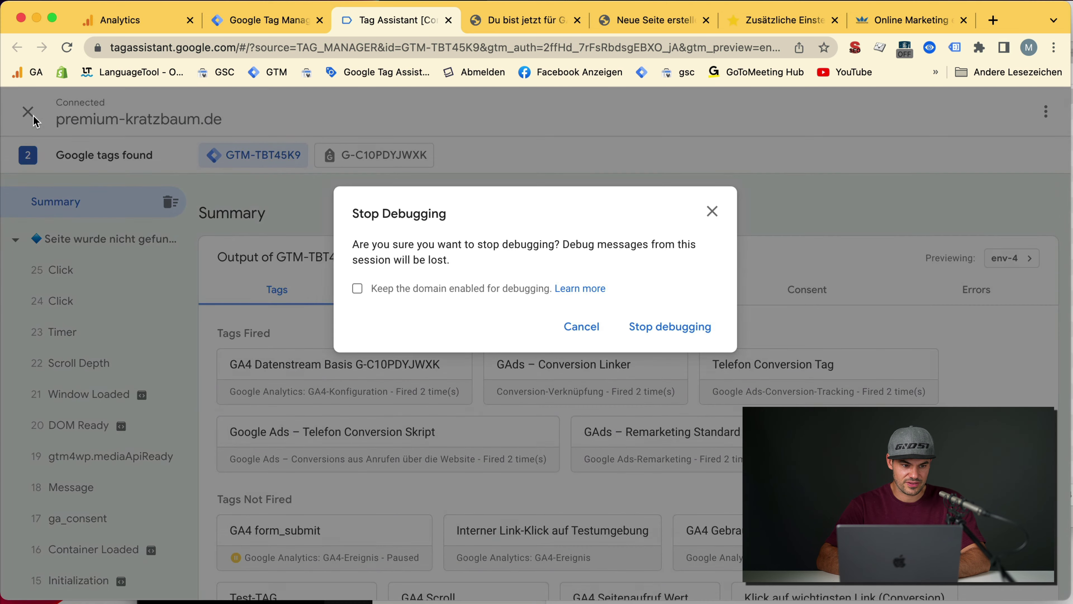
pyautogui.click(683, 328)
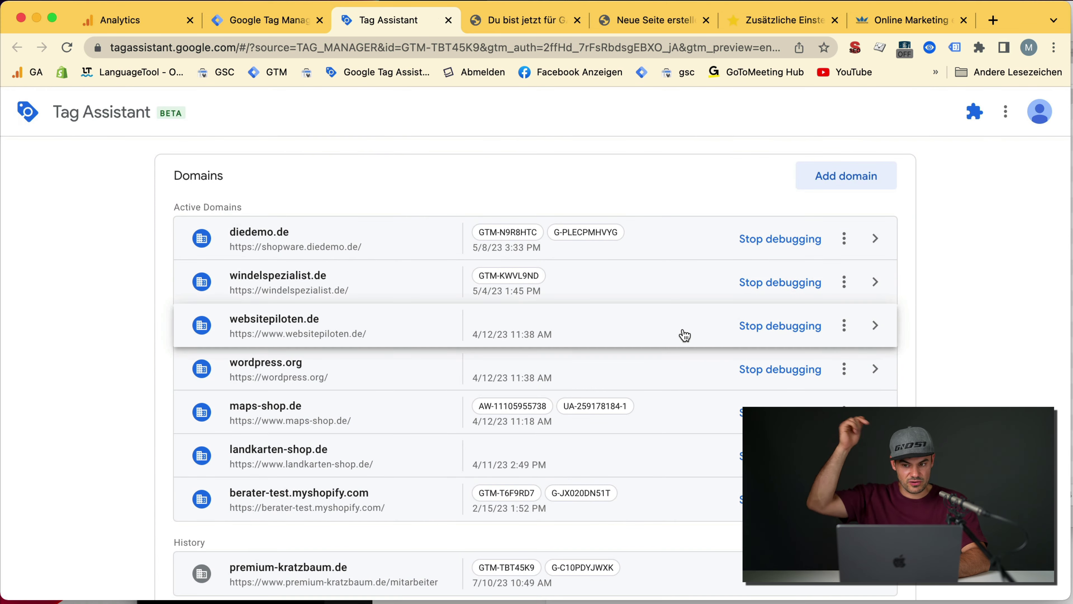
pyautogui.click(844, 177)
pyautogui.click(501, 410)
pyautogui.press('super+v')
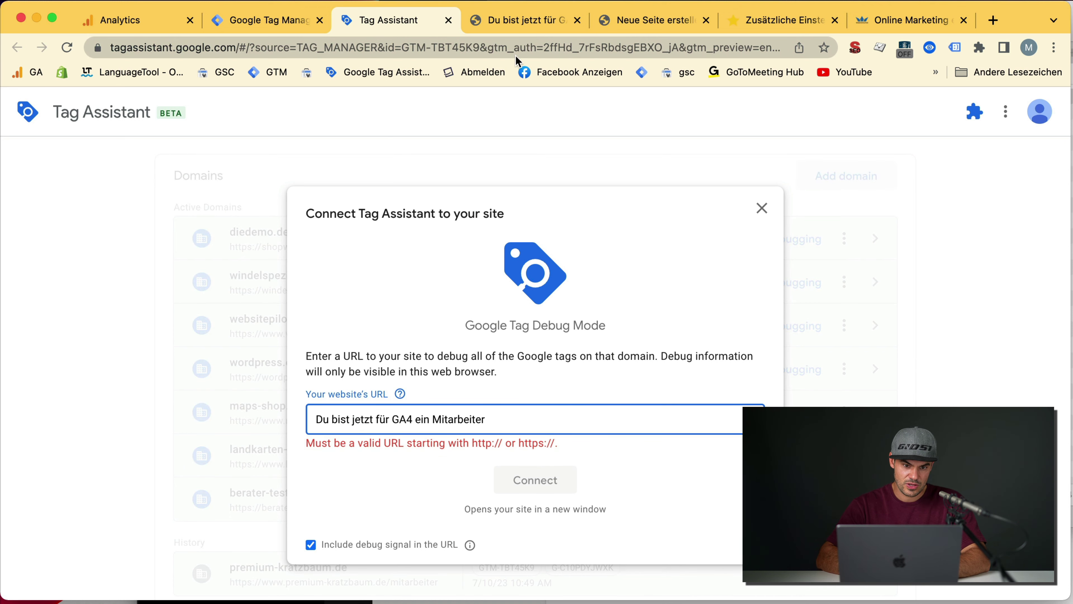
pyautogui.click(545, 28)
pyautogui.moveTo(324, 47); pyautogui.dragTo(65, 48)
pyautogui.press('super+c')
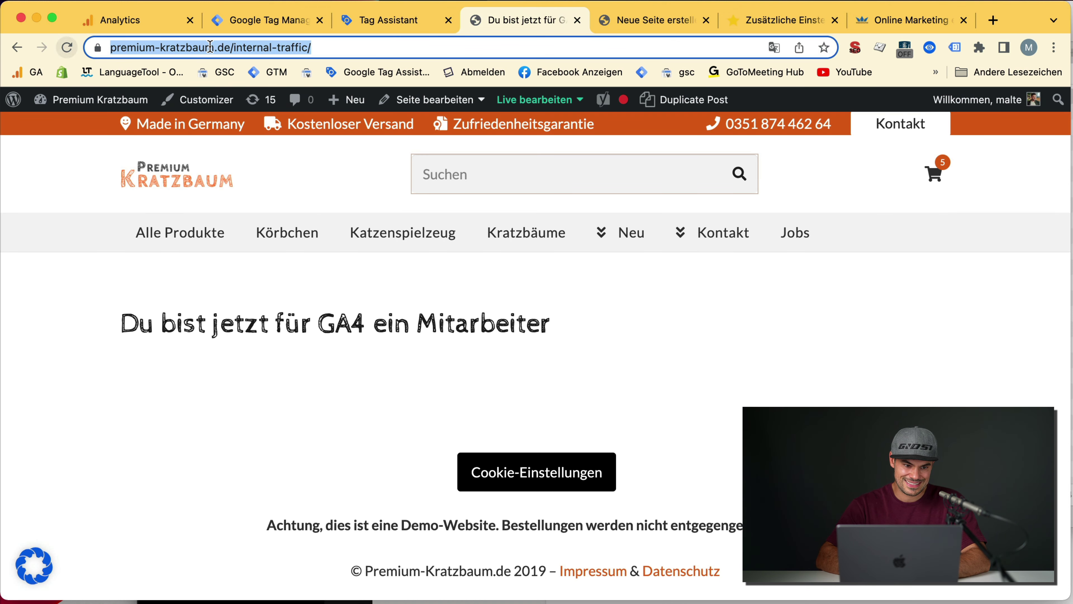
pyautogui.click(365, 27)
pyautogui.press('super+a')
pyautogui.press('super+v')
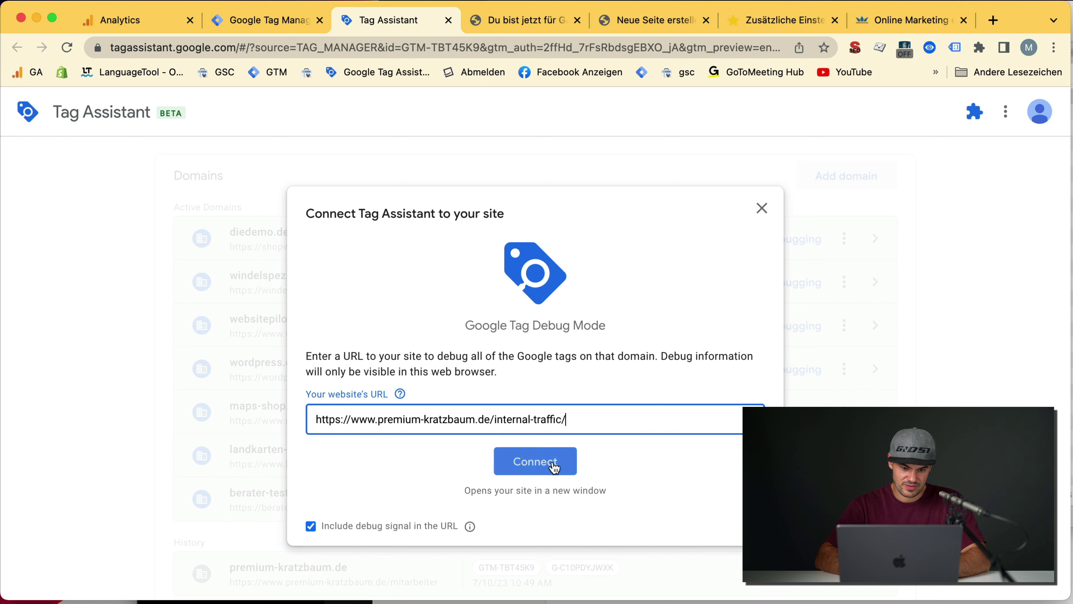
pyautogui.click(544, 468)
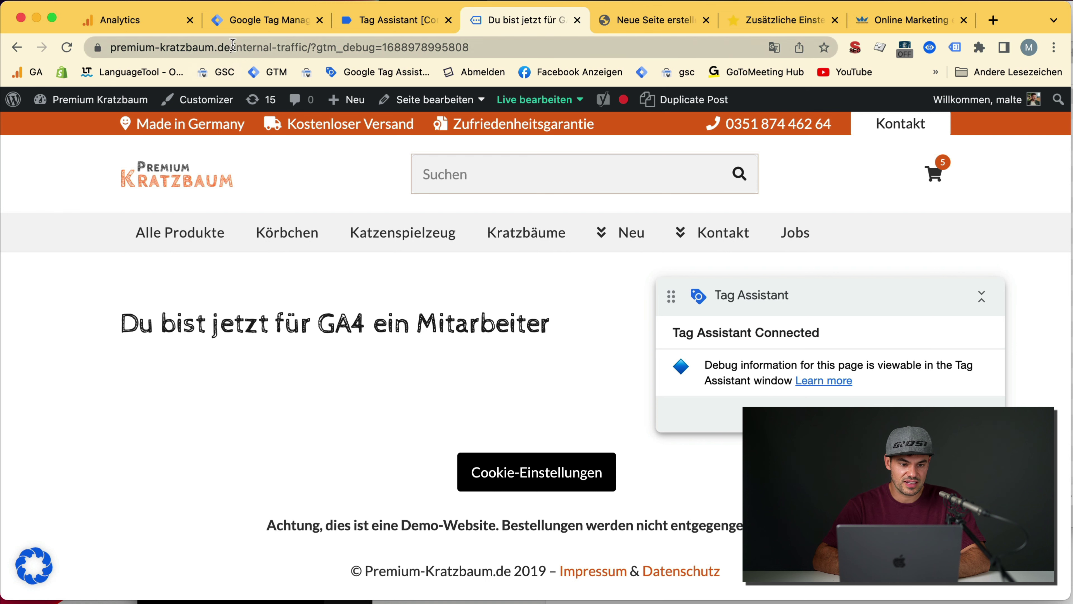
# - Inspect the internal-traffic page's stored cookies in the developer tools, filter them by "intern", and examine the traffic_type cookie
pyautogui.moveTo(235, 45); pyautogui.dragTo(307, 46)
pyautogui.click(356, 192)
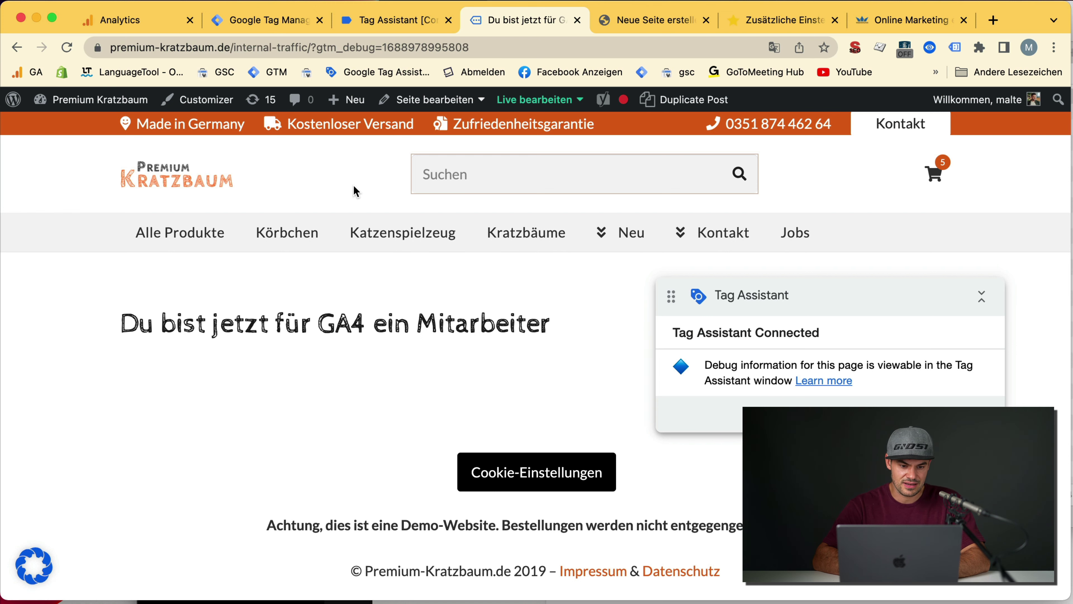
pyautogui.rightClick(356, 191)
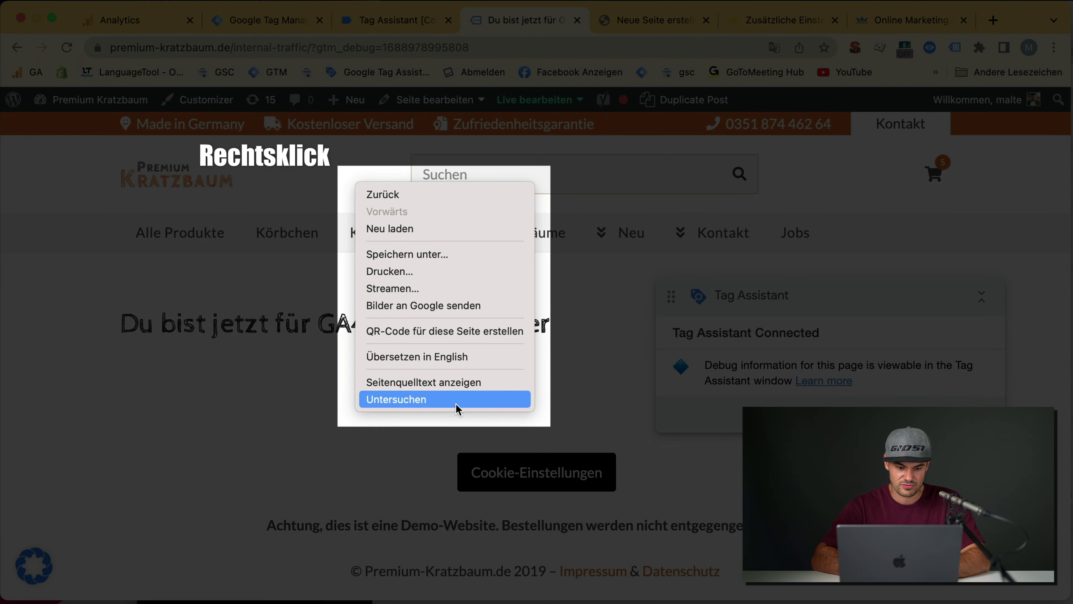
pyautogui.click(456, 400)
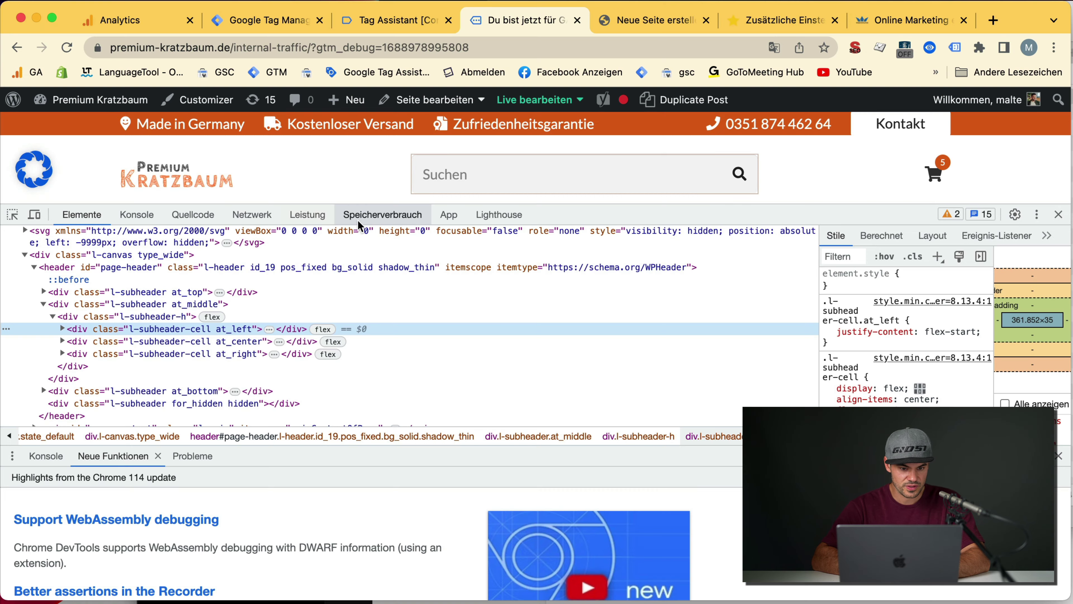
pyautogui.click(449, 214)
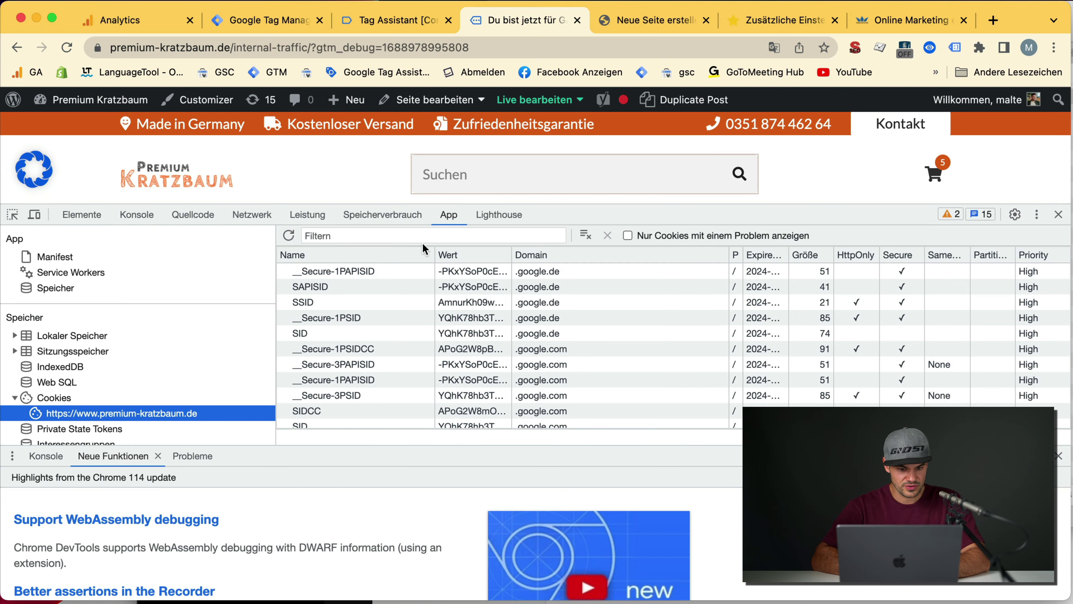
pyautogui.click(414, 236)
pyautogui.write('intern')
pyautogui.click(394, 273)
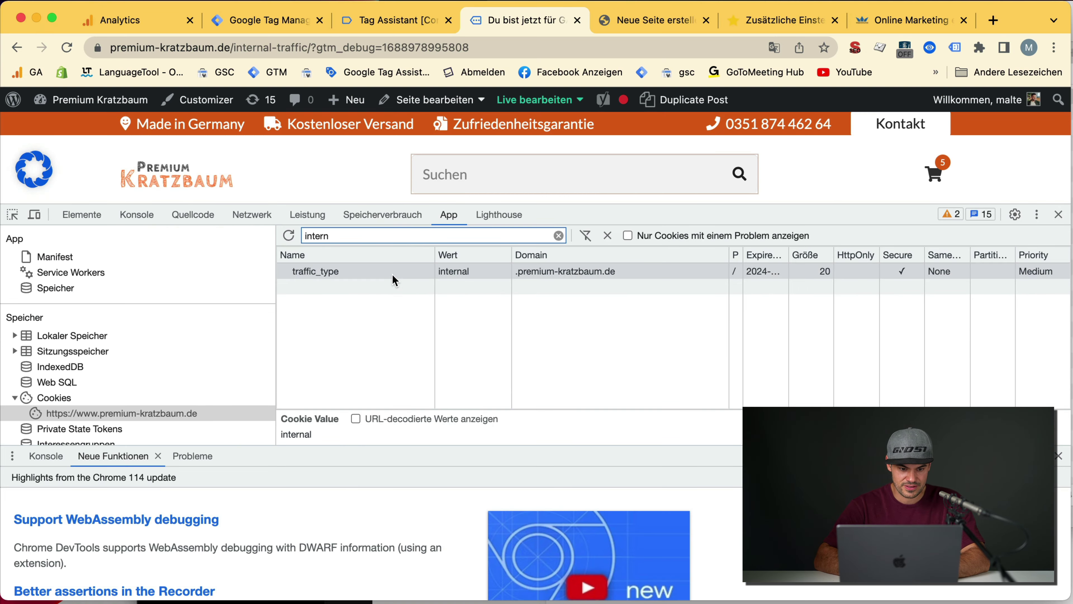
# - Delete the traffic_type cookie, reload the internal-traffic page, and delete the cookie again
pyautogui.press('Delete')
pyautogui.click(67, 50)
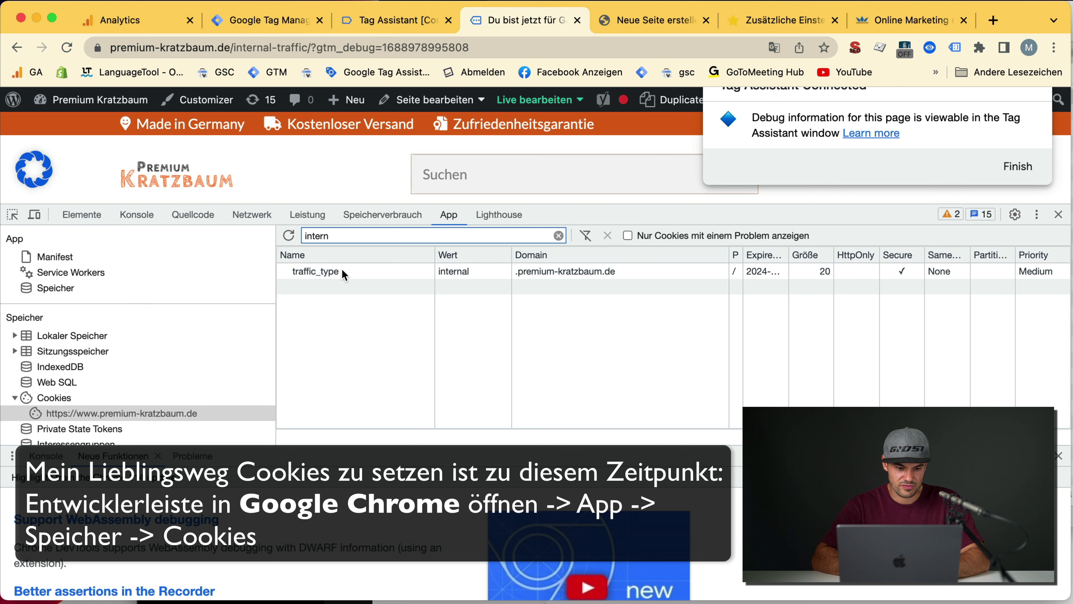
pyautogui.click(342, 272)
pyautogui.press('Delete')
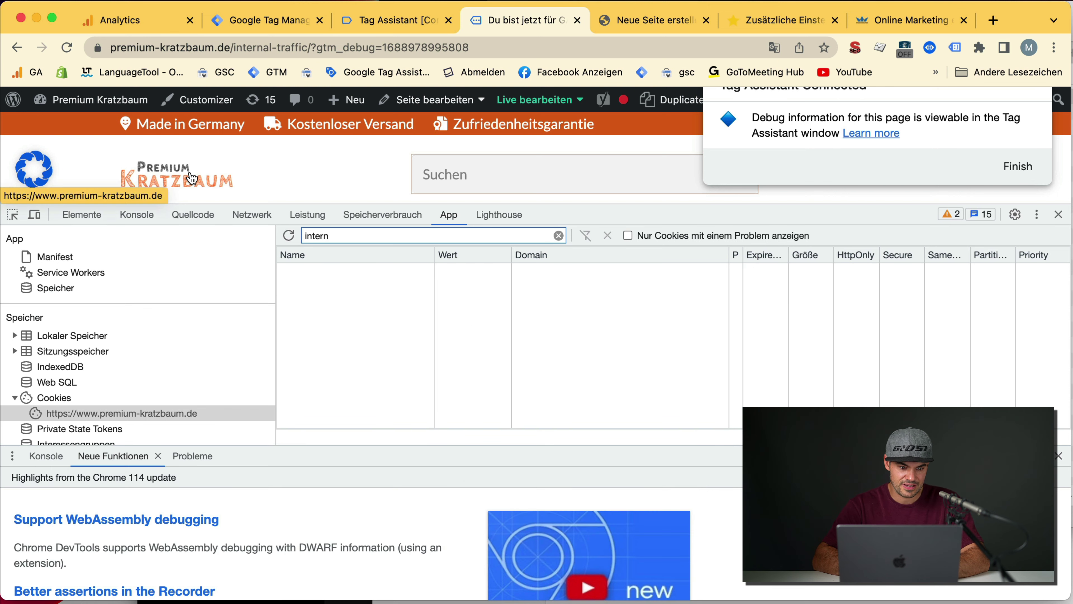
# - Go to the shop's home page, load /internal-traffic without the debug parameter, and reload it to test the cookie
pyautogui.click(192, 177)
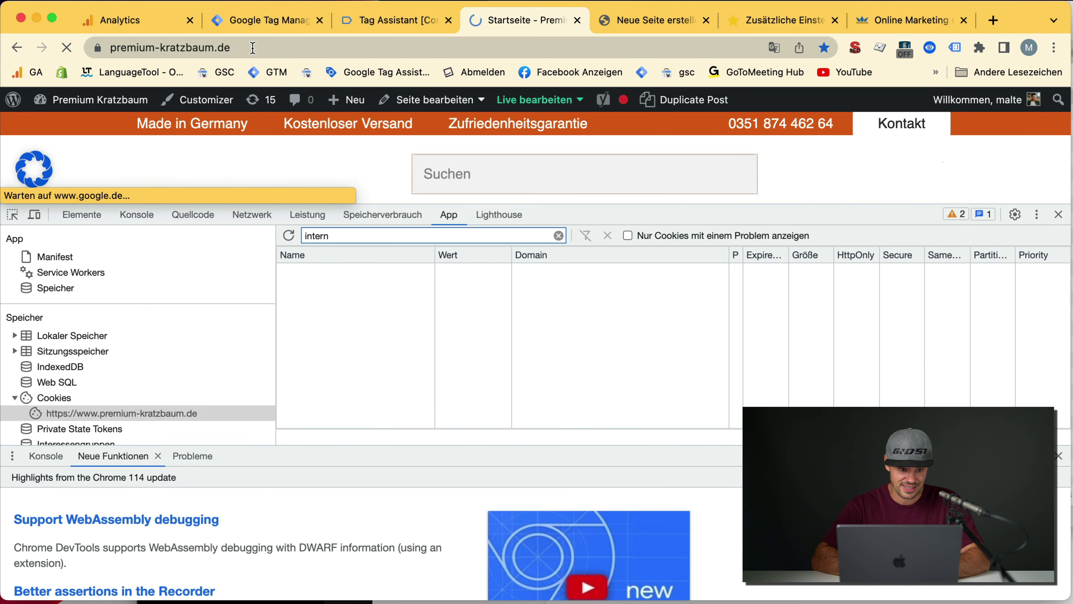
pyautogui.doubleClick(337, 237)
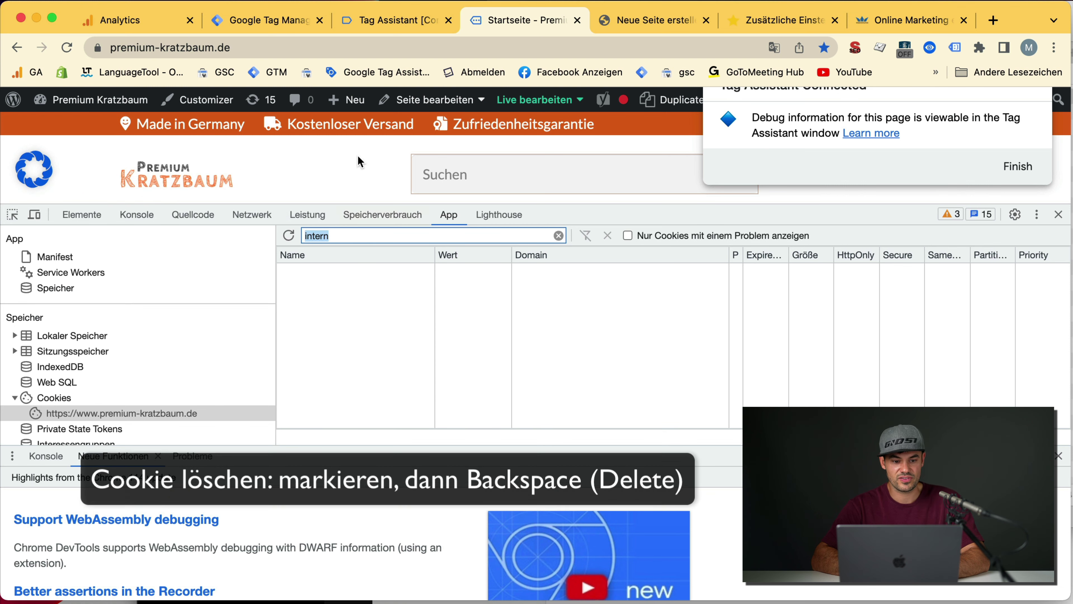
pyautogui.click(285, 48)
pyautogui.write('/')
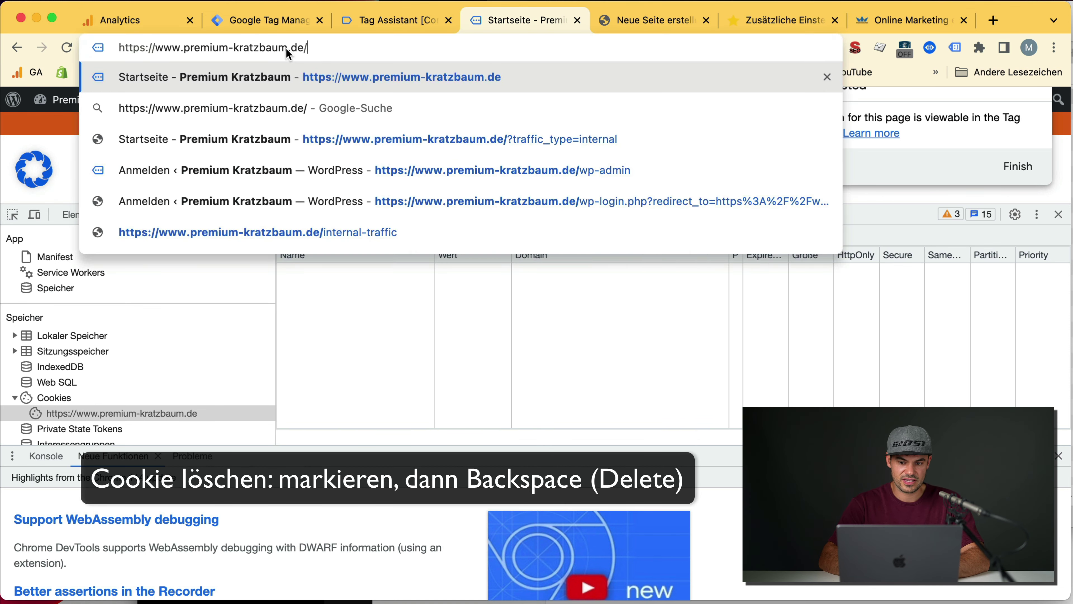
pyautogui.write('internal-traff')
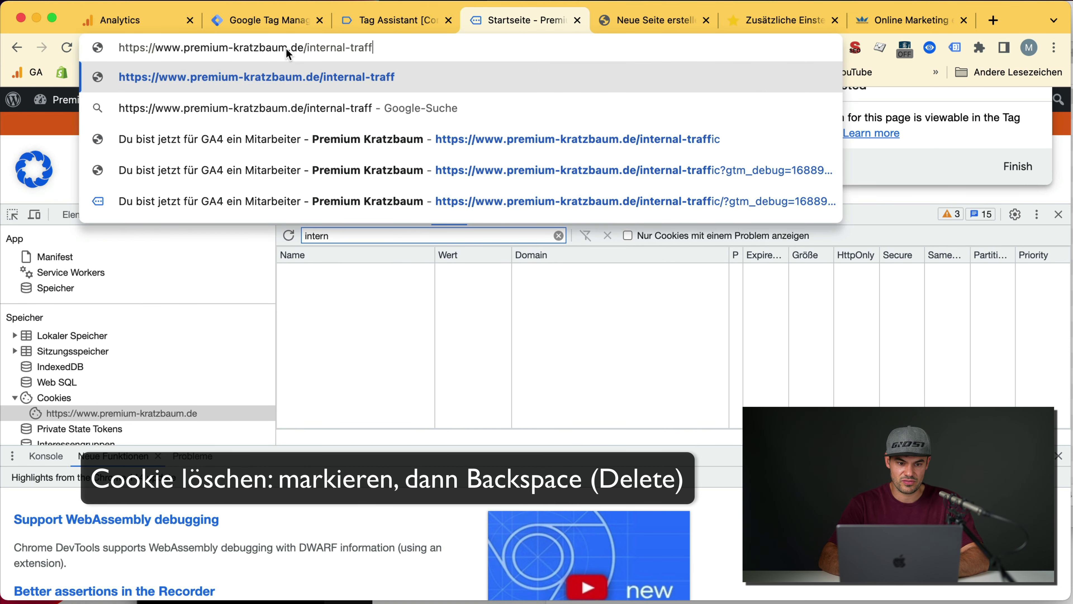
pyautogui.press('Return')
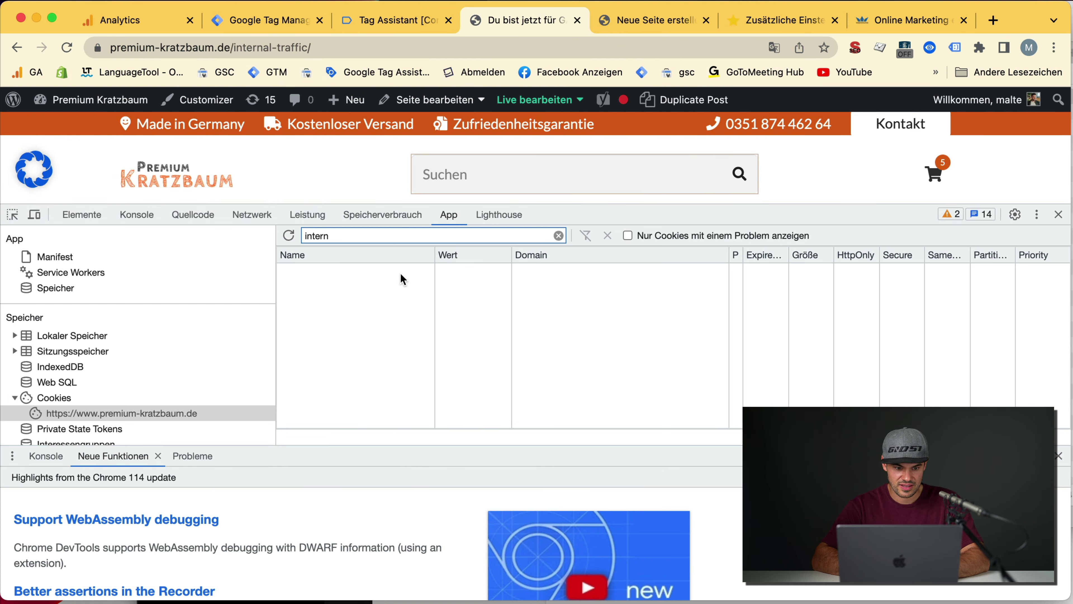
pyautogui.click(359, 49)
pyautogui.press('Return')
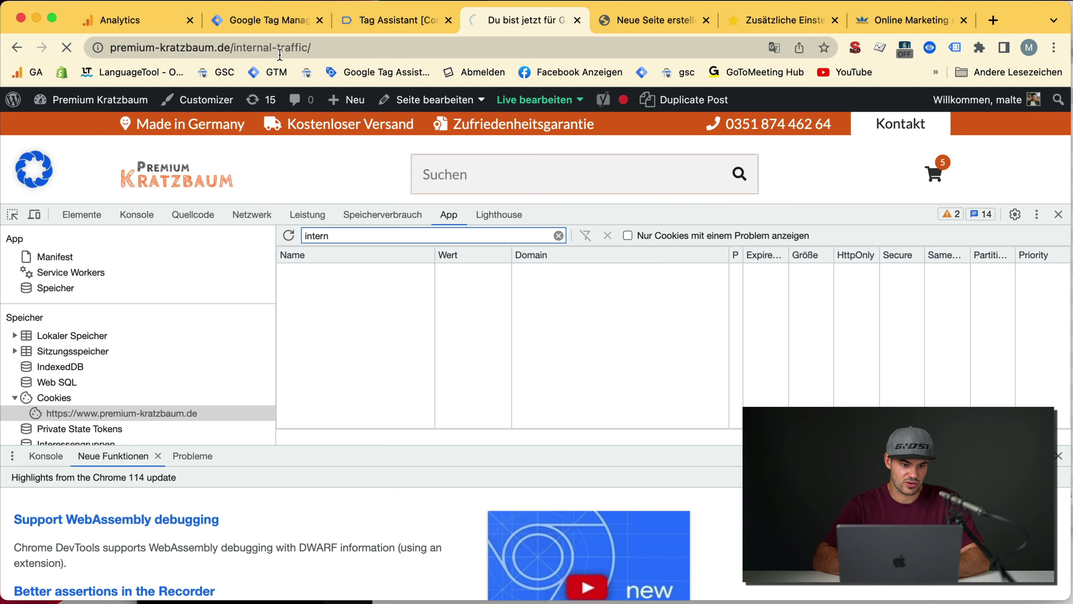
# - Switch to Tag Manager and publish the workspace changes, leaving the version name and description empty
pyautogui.click(265, 22)
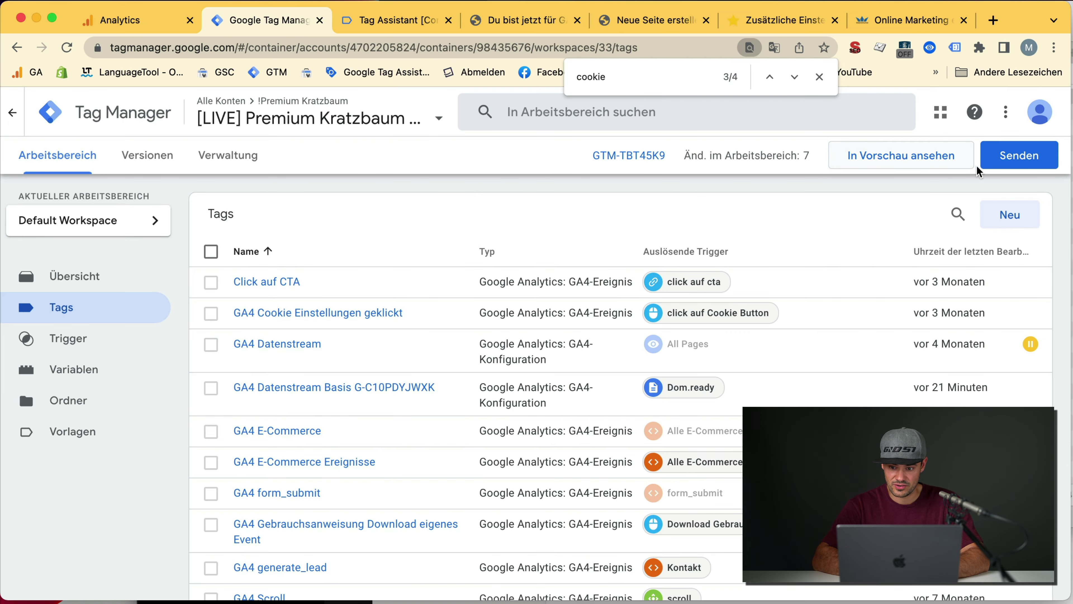
pyautogui.click(1010, 157)
pyautogui.click(1002, 113)
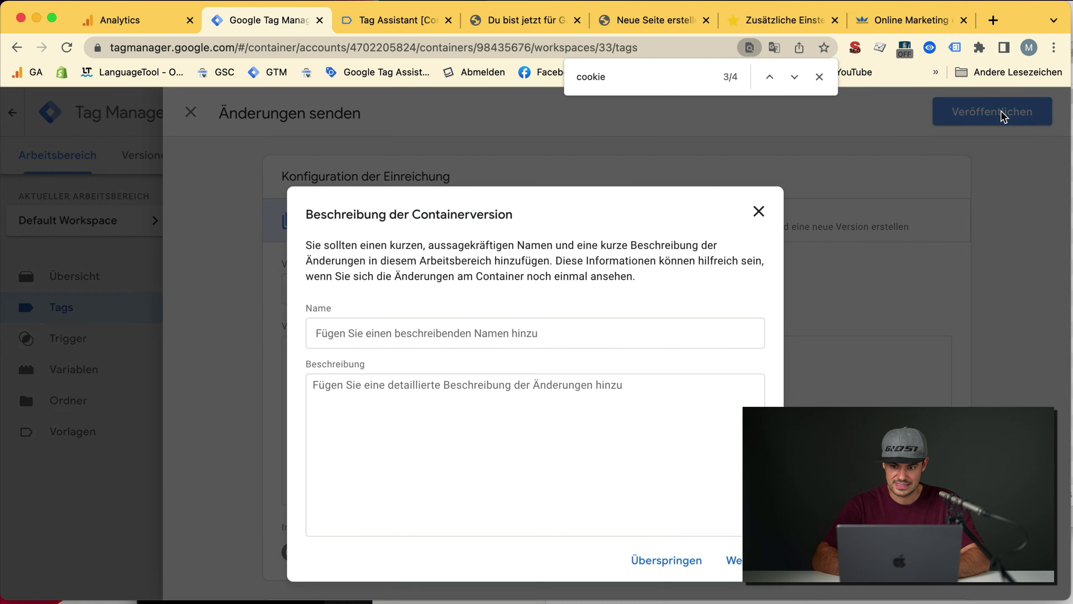
pyautogui.click(733, 560)
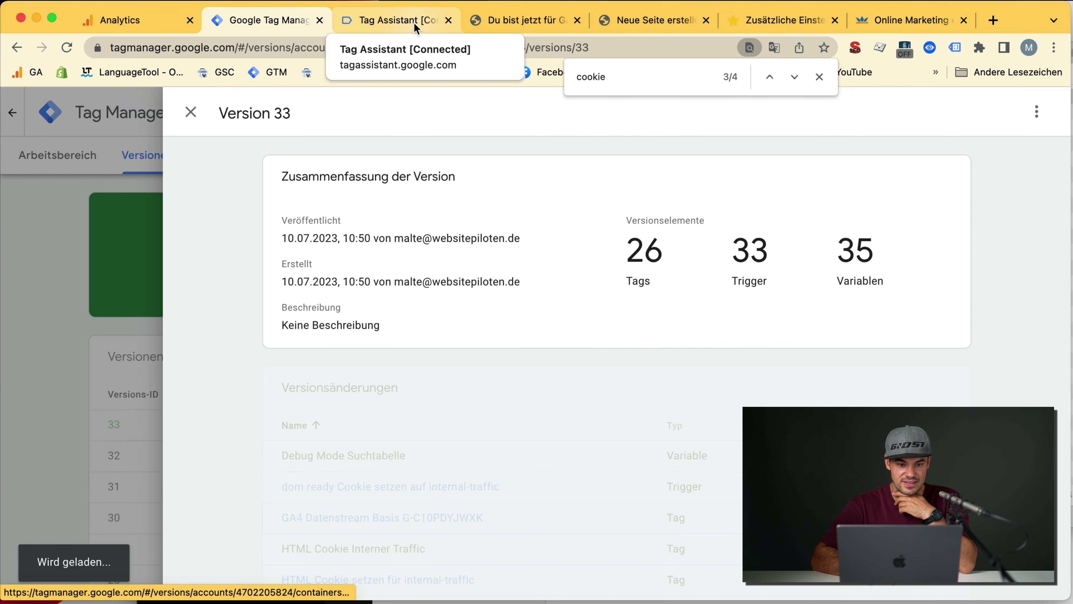
# - Switch to the shop's page, go to its home page, and load /internal-traffic to test the published cookie
pyautogui.click(550, 20)
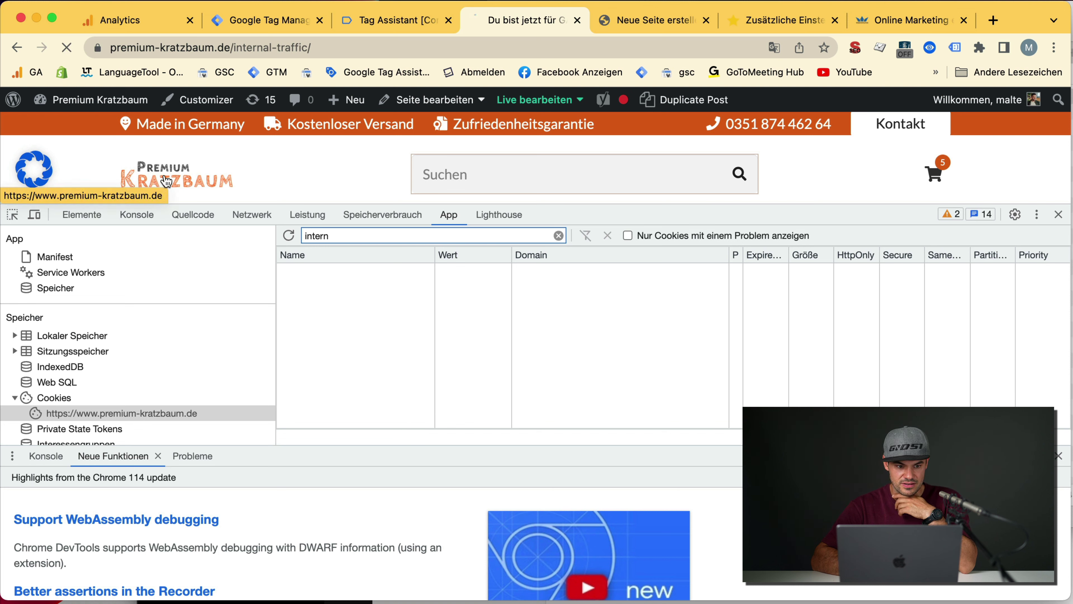
pyautogui.click(320, 48)
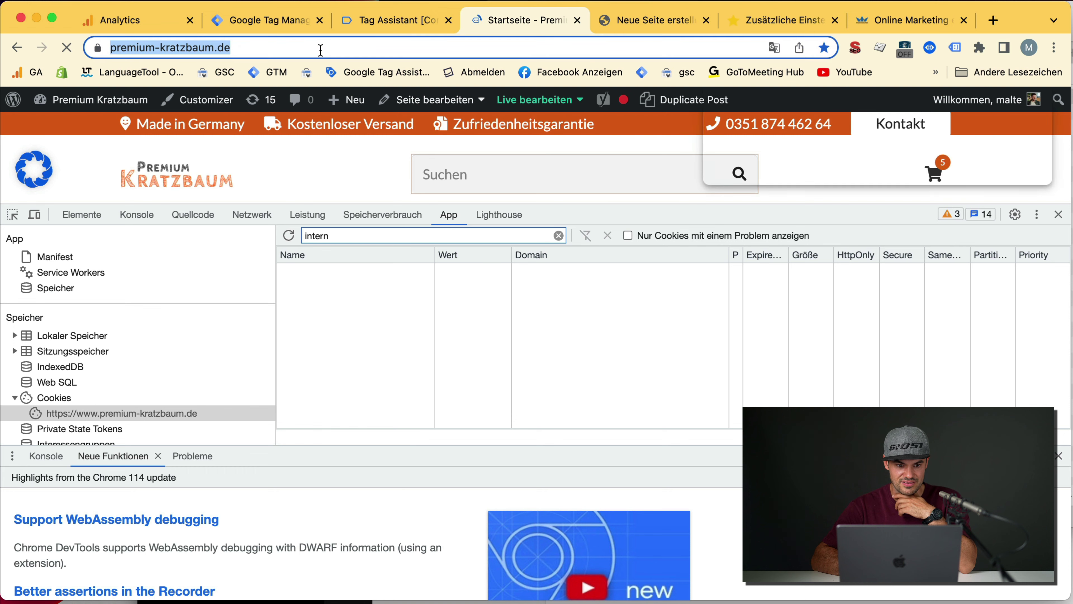
pyautogui.click(320, 50)
pyautogui.write('internal-traffic')
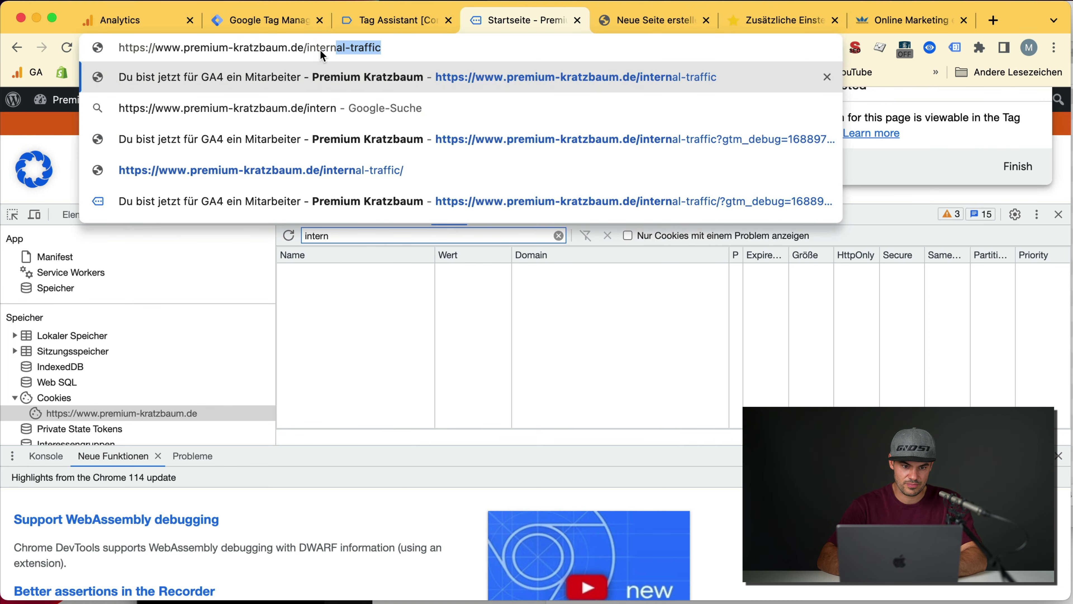
pyautogui.press('Return')
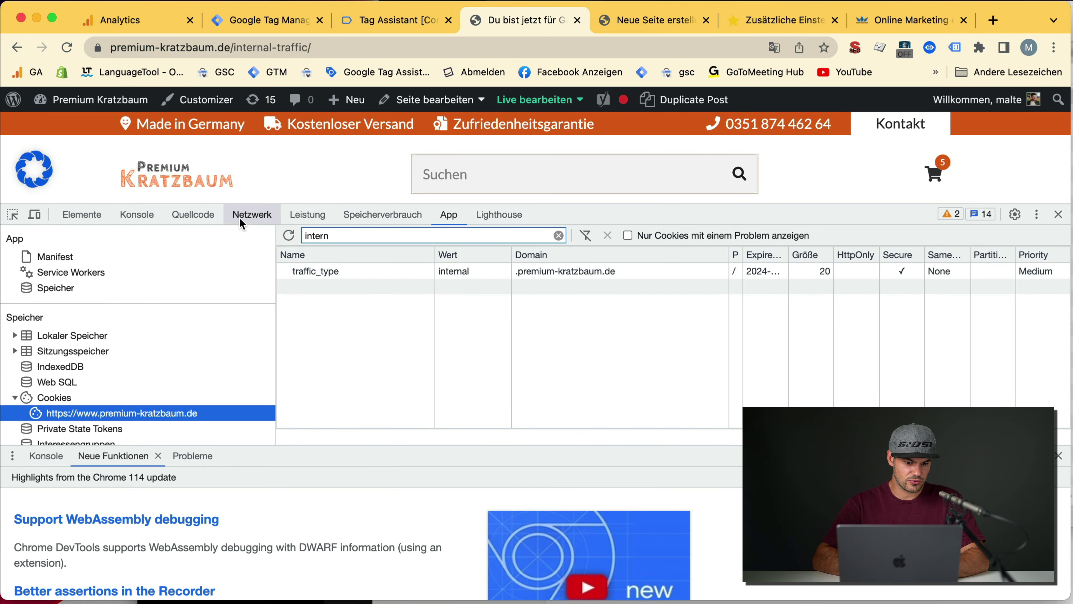
# - Disable the cache in the developer tools, reload the internal-traffic page, and examine the stored traffic_type cookie
pyautogui.click(253, 215)
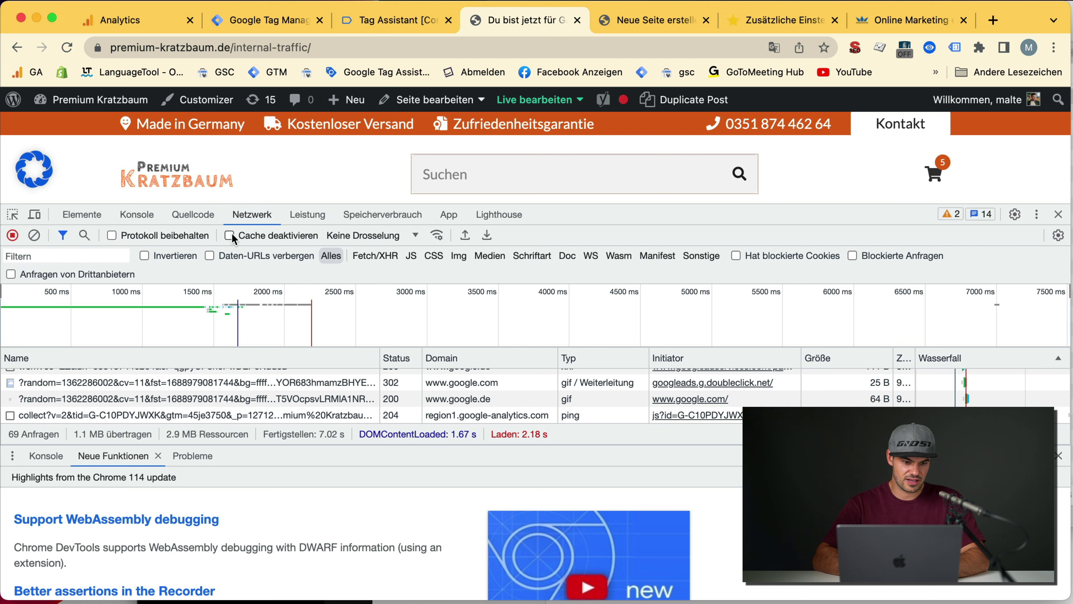
pyautogui.click(67, 48)
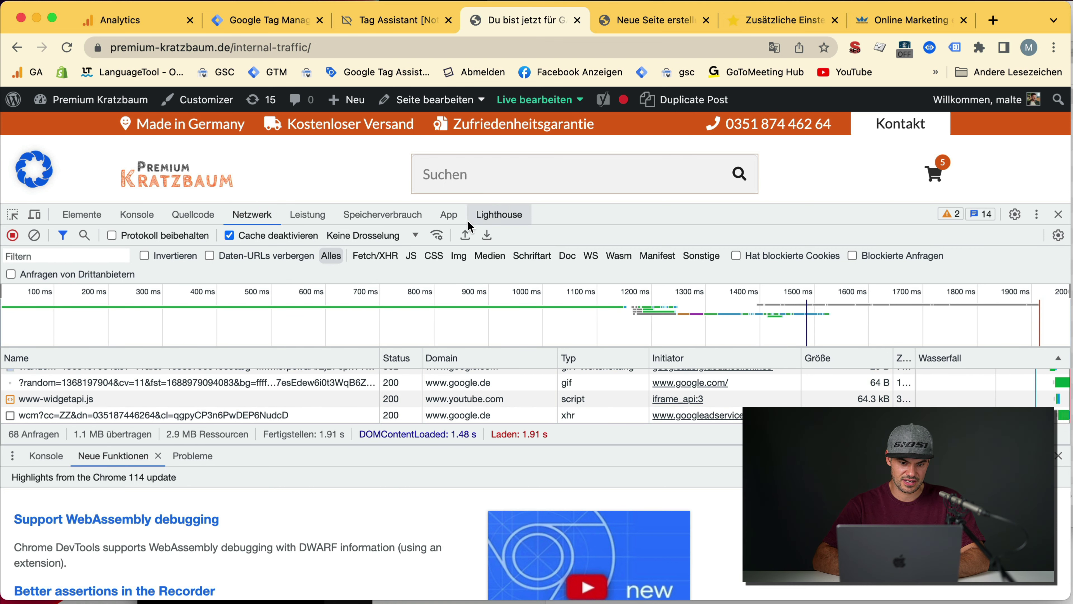
pyautogui.click(449, 215)
pyautogui.click(343, 274)
# - Go to the shop's home page, delete the traffic_type cookie there, and reload the home page
pyautogui.click(158, 173)
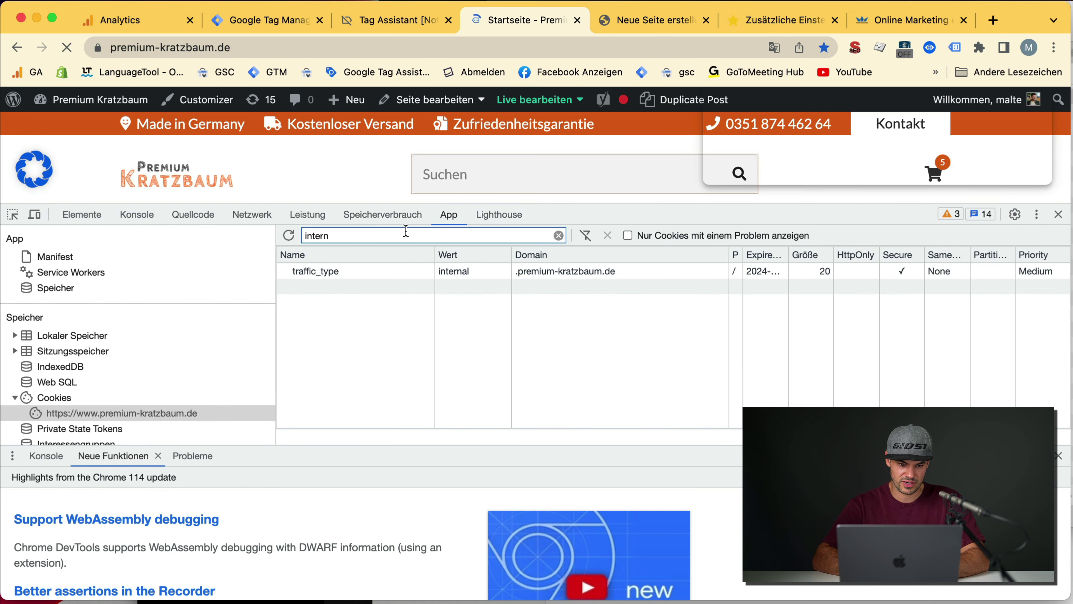
pyautogui.click(370, 272)
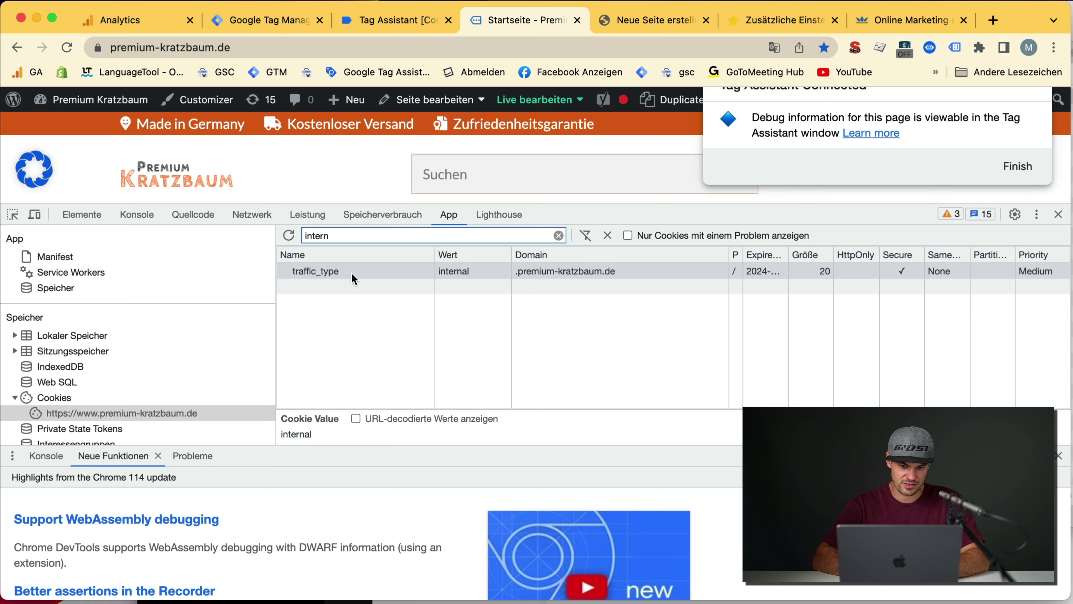
pyautogui.press('Delete')
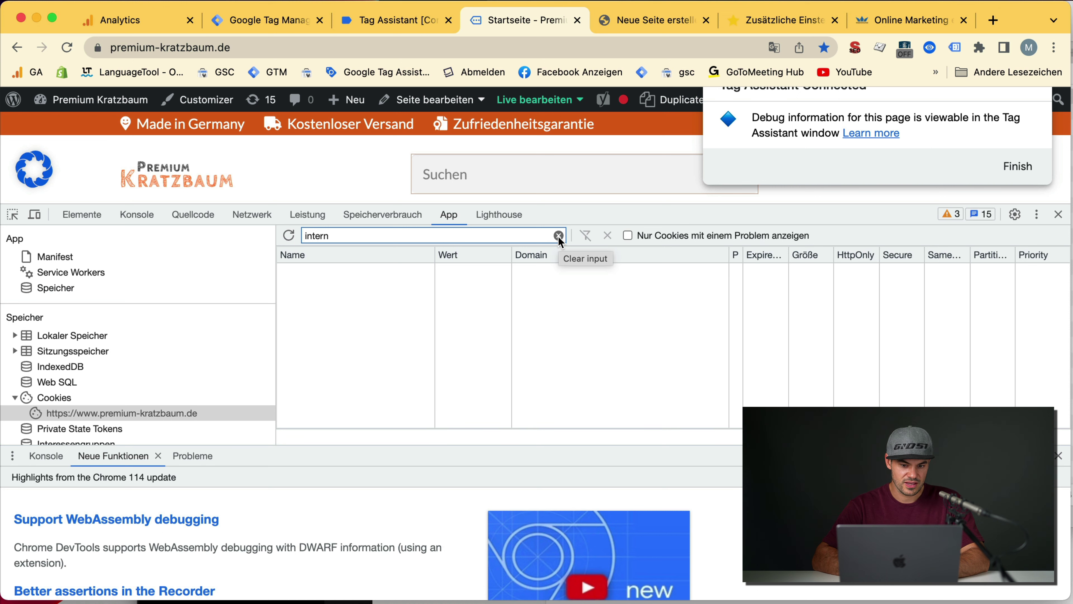
pyautogui.click(143, 174)
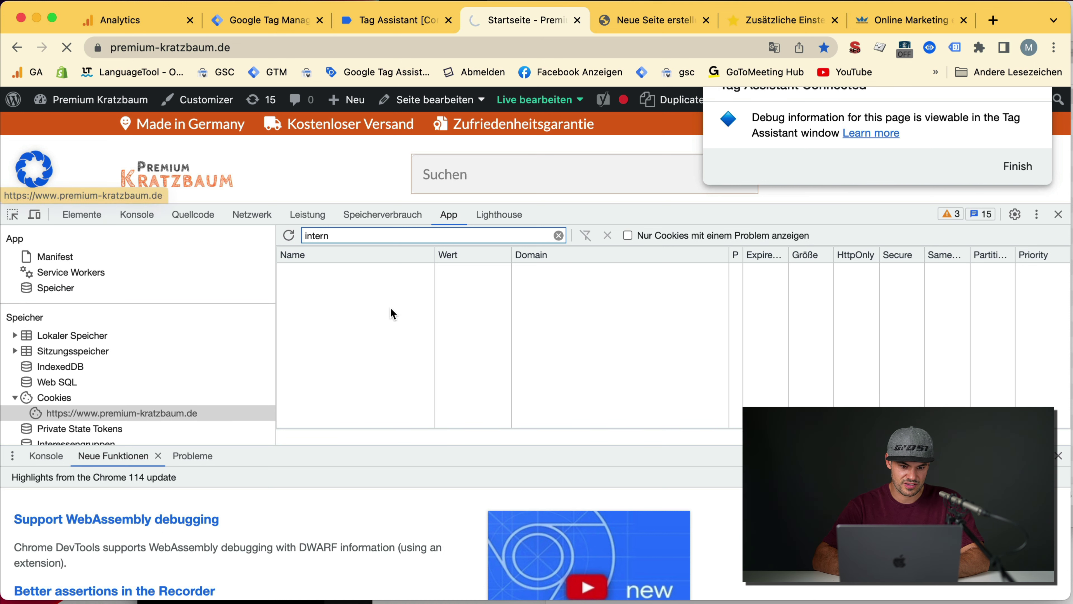
# - Load /internal-traffic and inspect the traffic_type cookie, widening the expiry column to read its date
pyautogui.click(335, 49)
pyautogui.write('/internal')
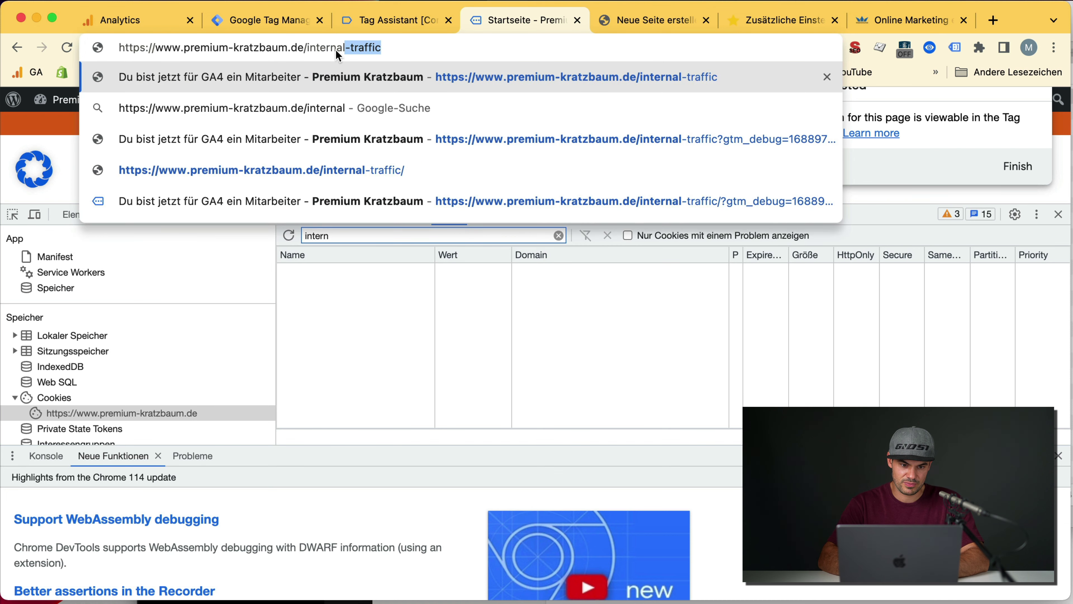
pyautogui.press('Return')
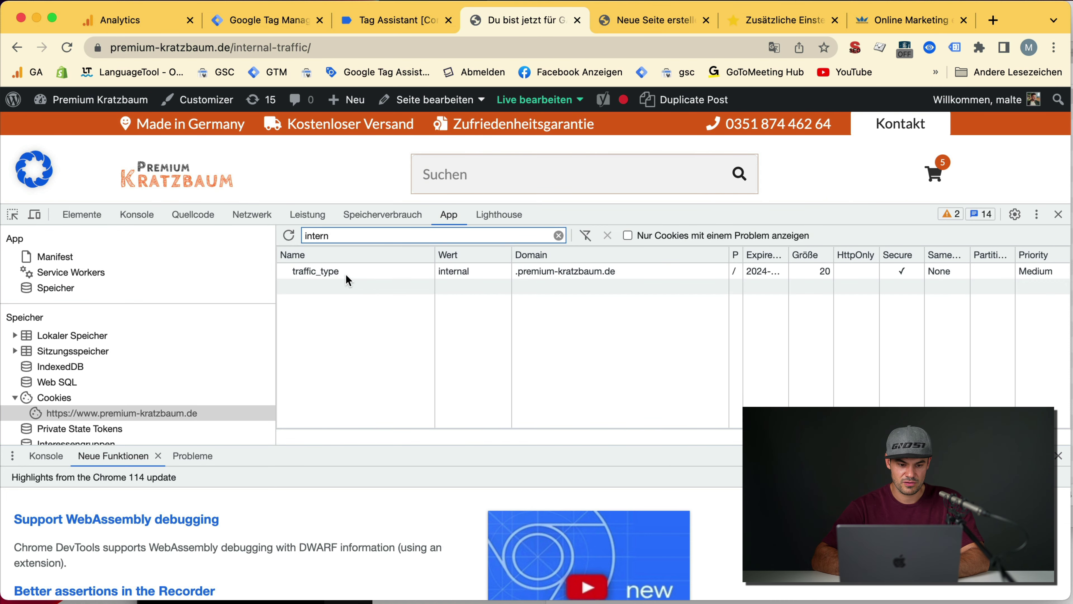
pyautogui.click(346, 274)
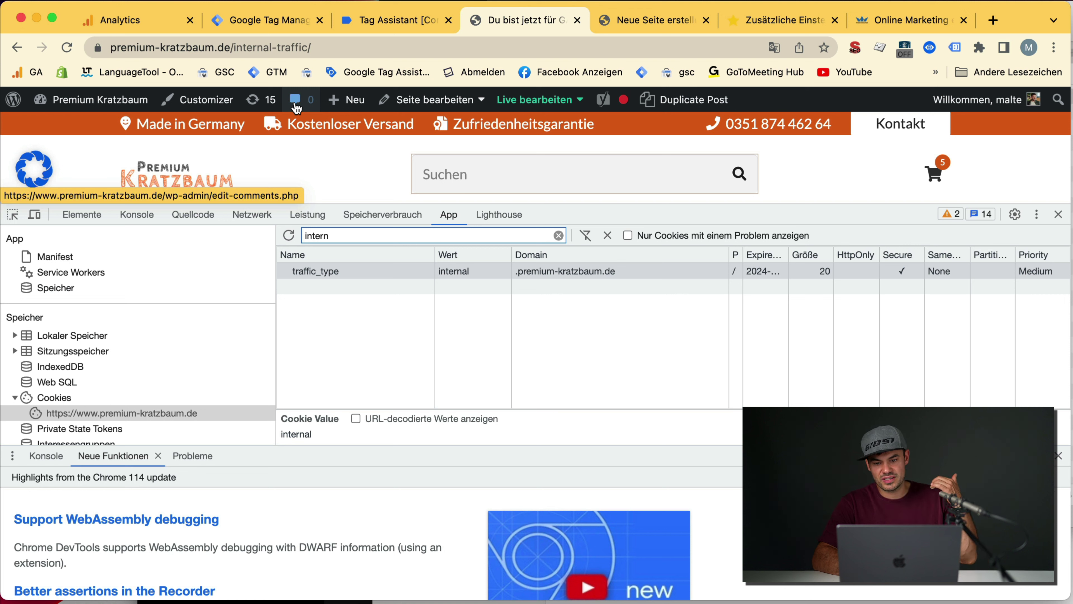
pyautogui.moveTo(788, 255); pyautogui.dragTo(815, 254)
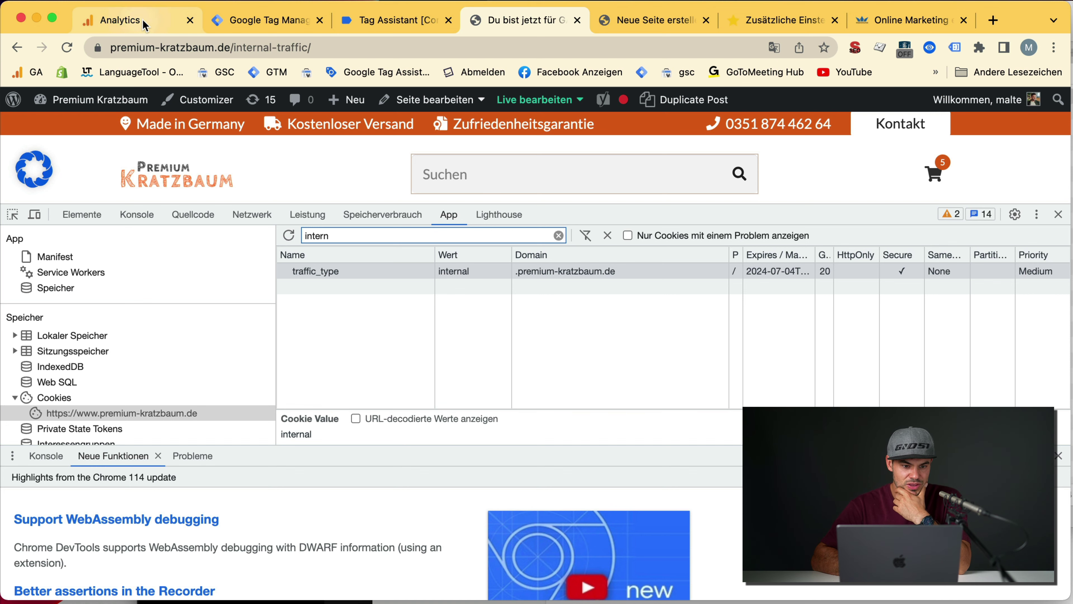
# - Switch to Tag Manager, leave the published version's details, and open the tag list in the container's workspace
pyautogui.click(256, 23)
pyautogui.click(11, 112)
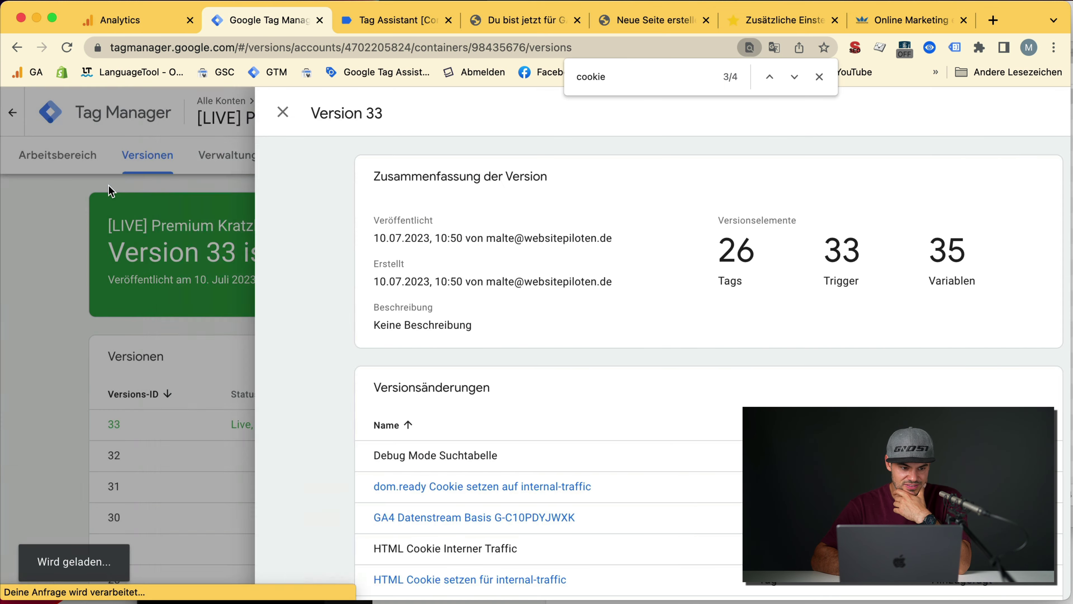
pyautogui.click(10, 113)
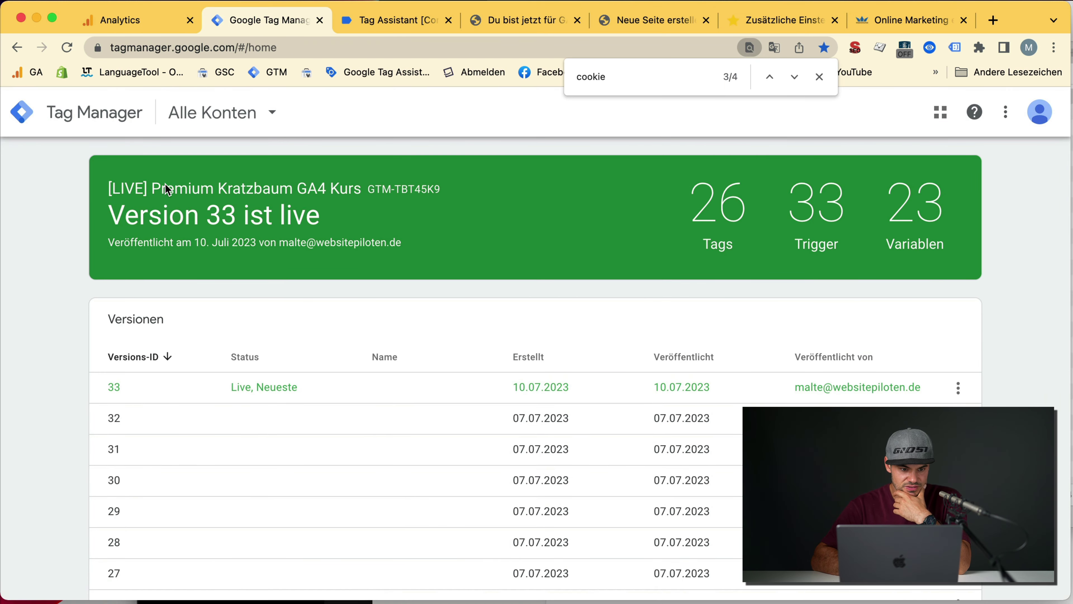
pyautogui.click(16, 48)
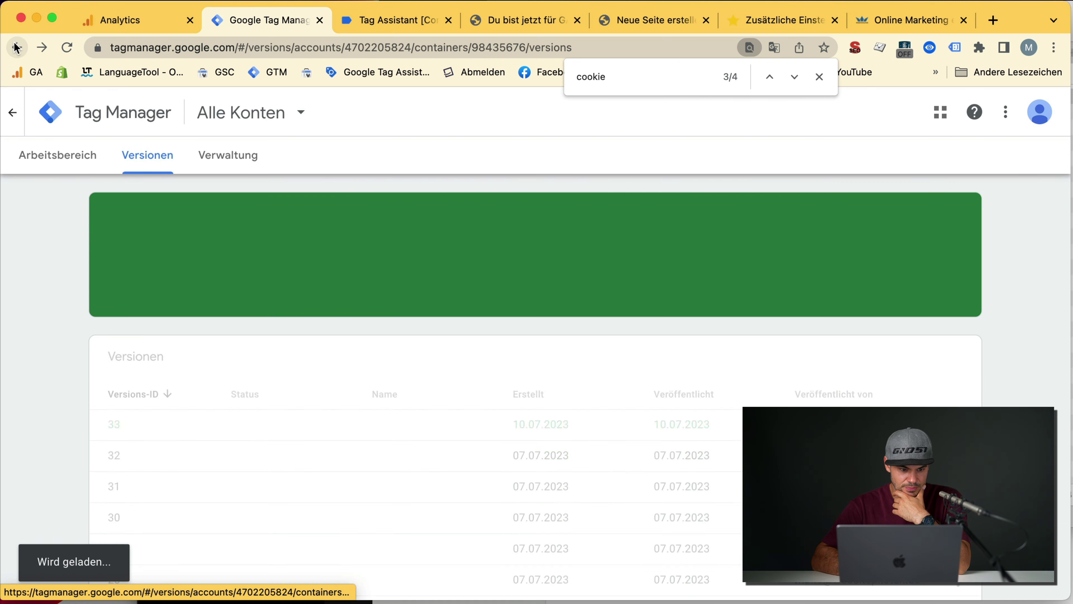
pyautogui.click(35, 151)
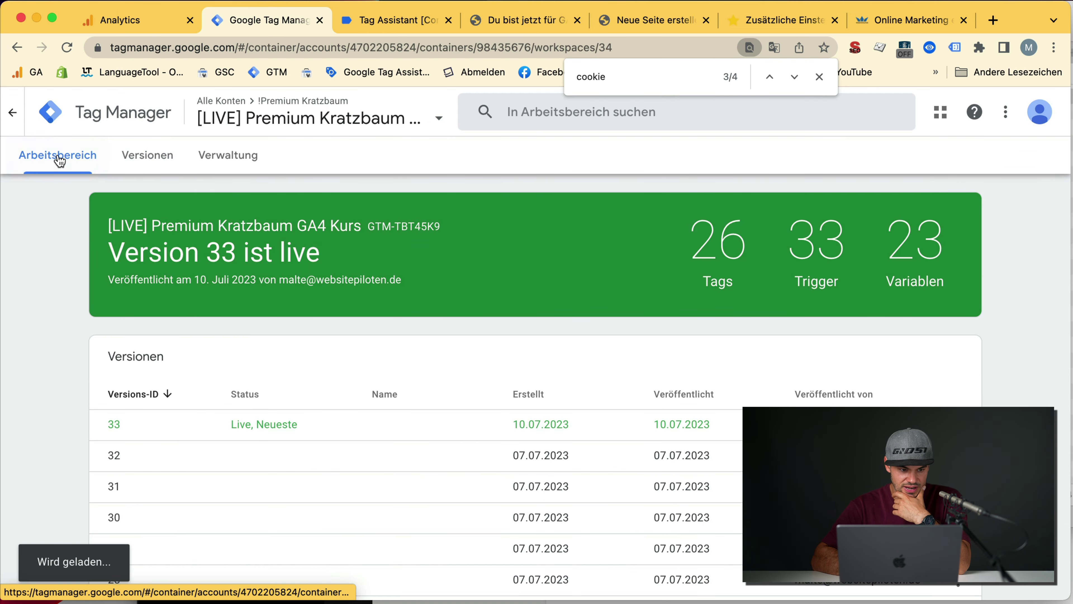
pyautogui.scroll(-2, 127, 317)
pyautogui.click(94, 264)
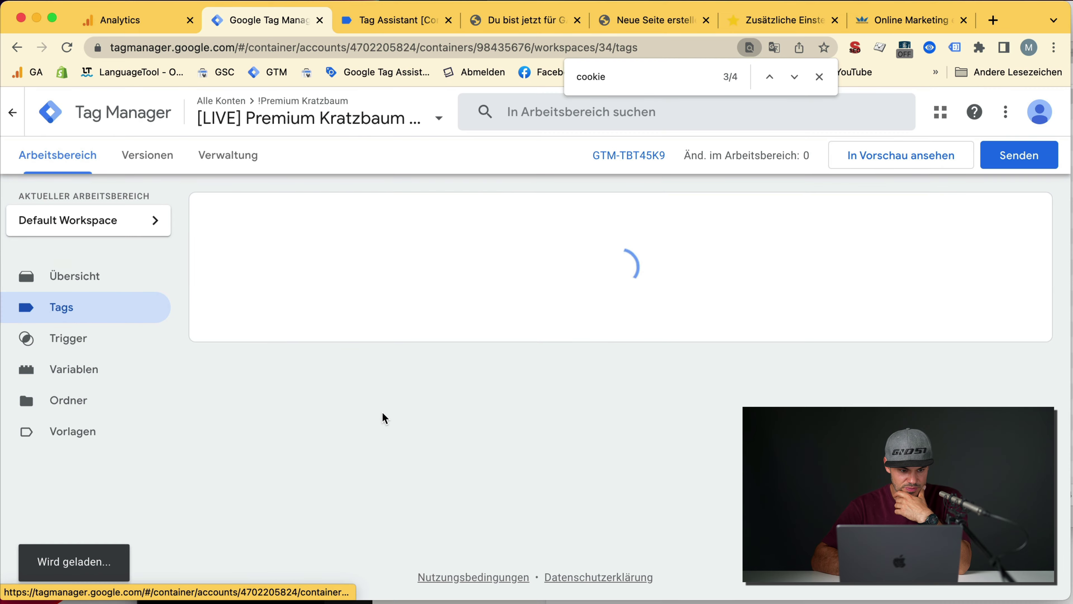
pyautogui.scroll(-3, 403, 362)
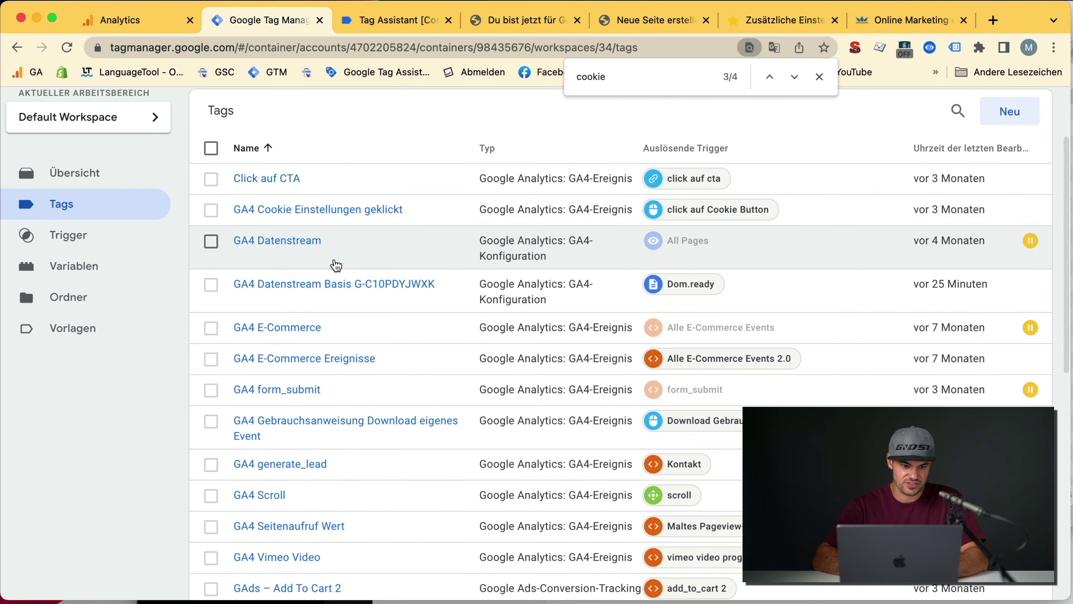
# - Find "cookie" in the tag list and open the tag "HTML Cookie setzen für internal-traffic"
pyautogui.press('super+f')
pyautogui.write('cookie')
pyautogui.press('Return')
pyautogui.press('Return')
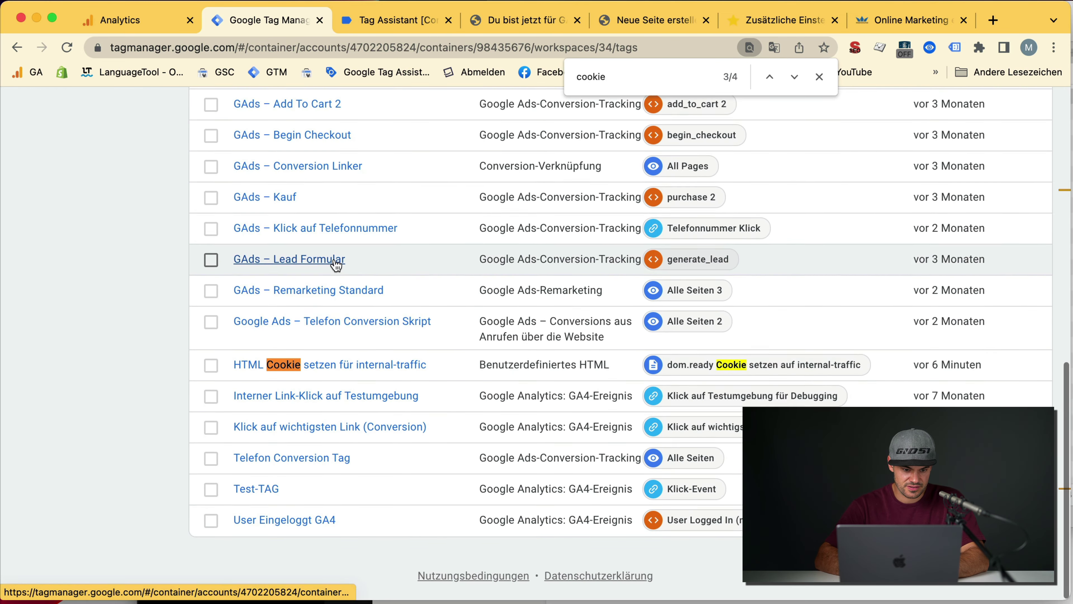
pyautogui.click(301, 367)
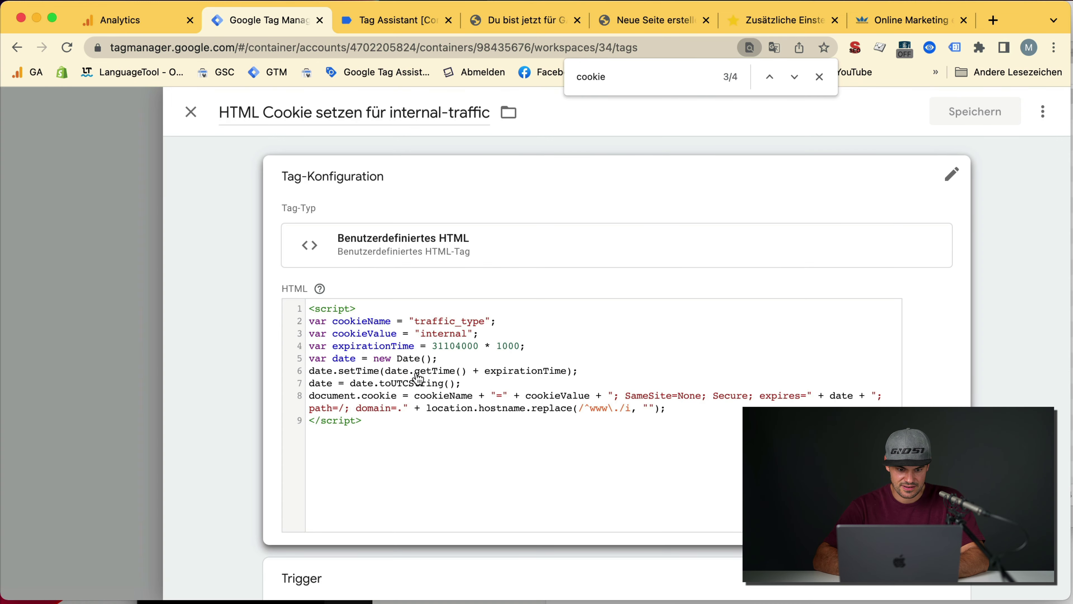
# - Examine the expirationTime line in the tag's HTML script, highlighting its two factors and the whole line
pyautogui.click(446, 346)
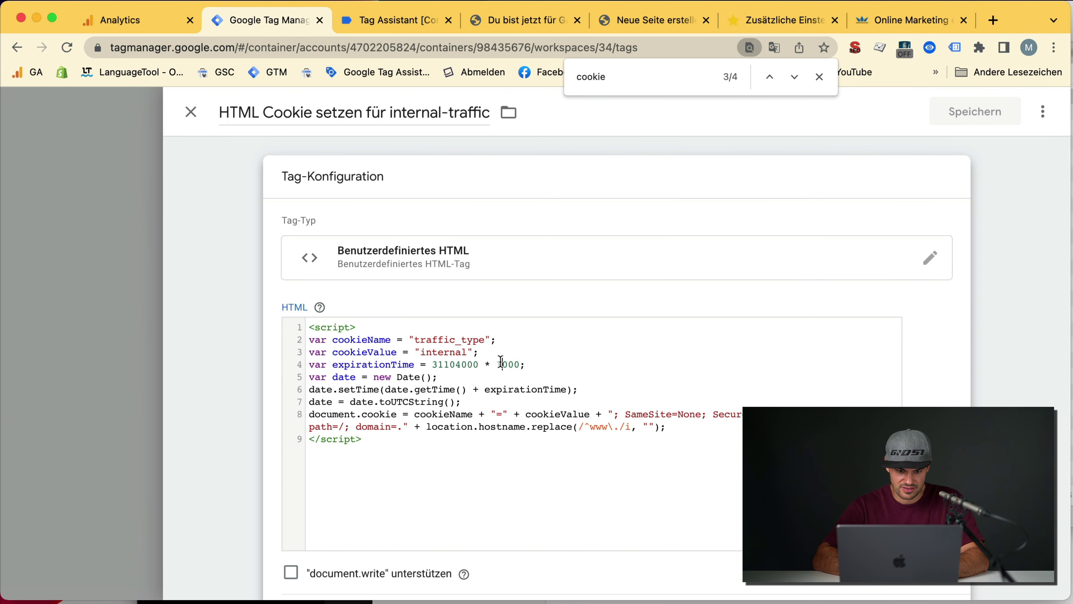
pyautogui.doubleClick(463, 363)
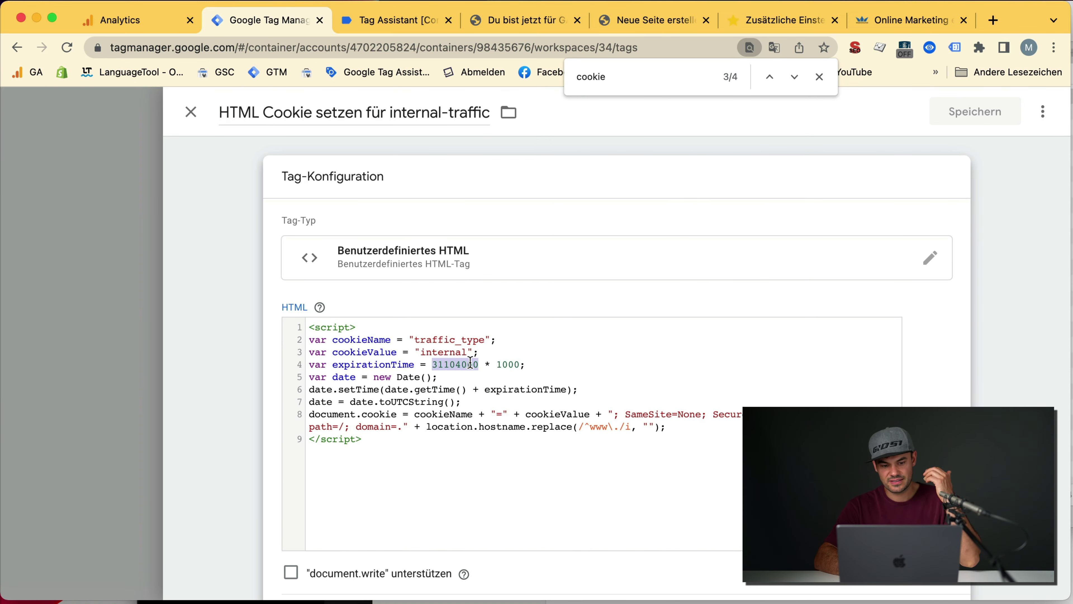
pyautogui.doubleClick(516, 364)
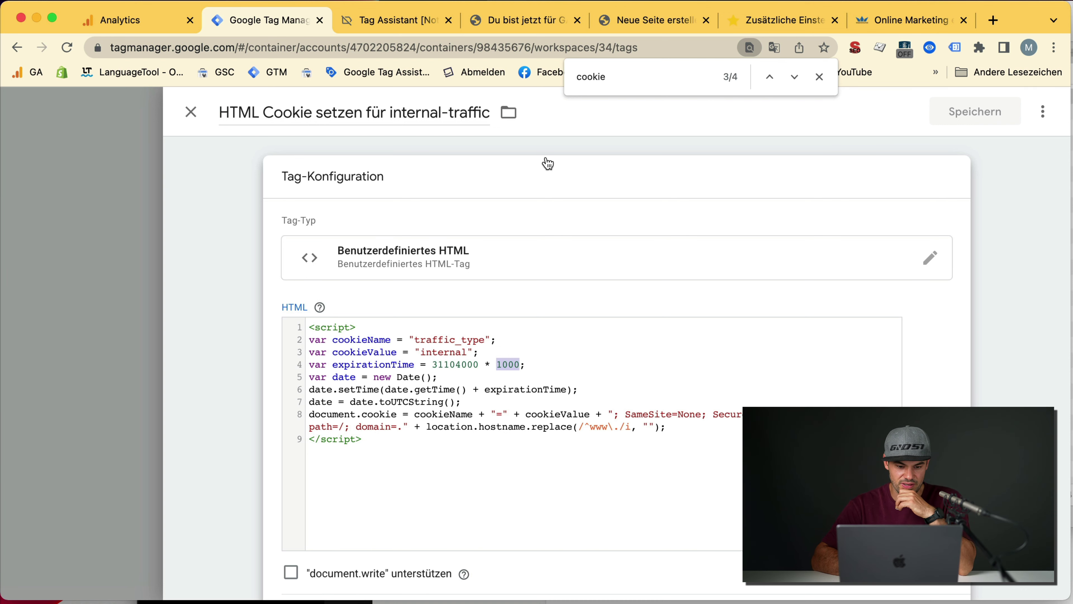
pyautogui.tripleClick(520, 365)
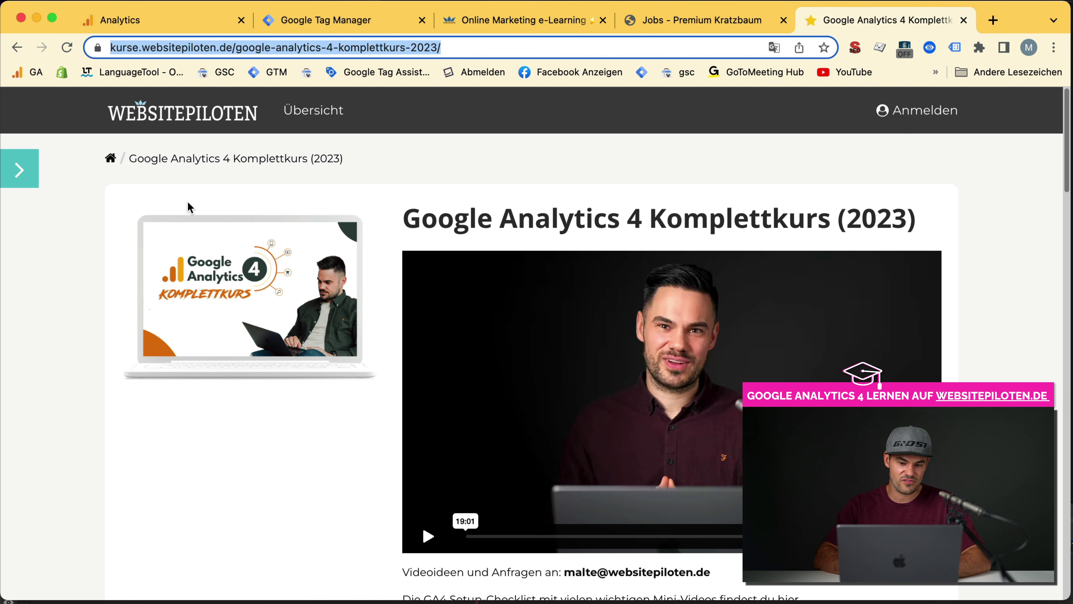
# - Look through the Google Analytics 4 Komplettkurs (2023) page and its course overview, and view the Websitepiloten Premium page
pyautogui.scroll(-15, 288, 351)
pyautogui.scroll(15, 286, 351)
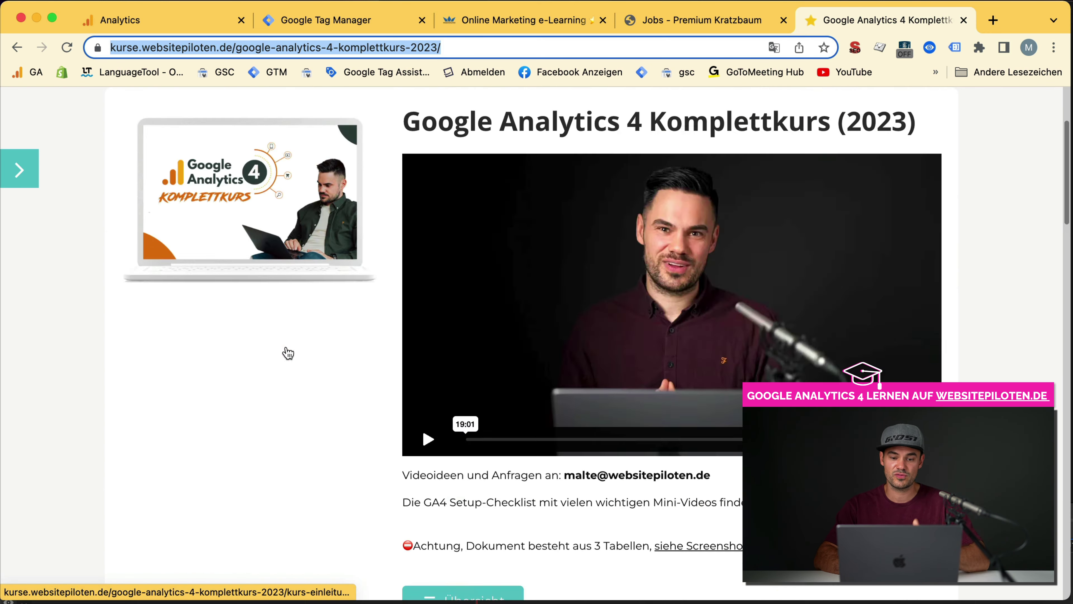
pyautogui.moveTo(313, 109)
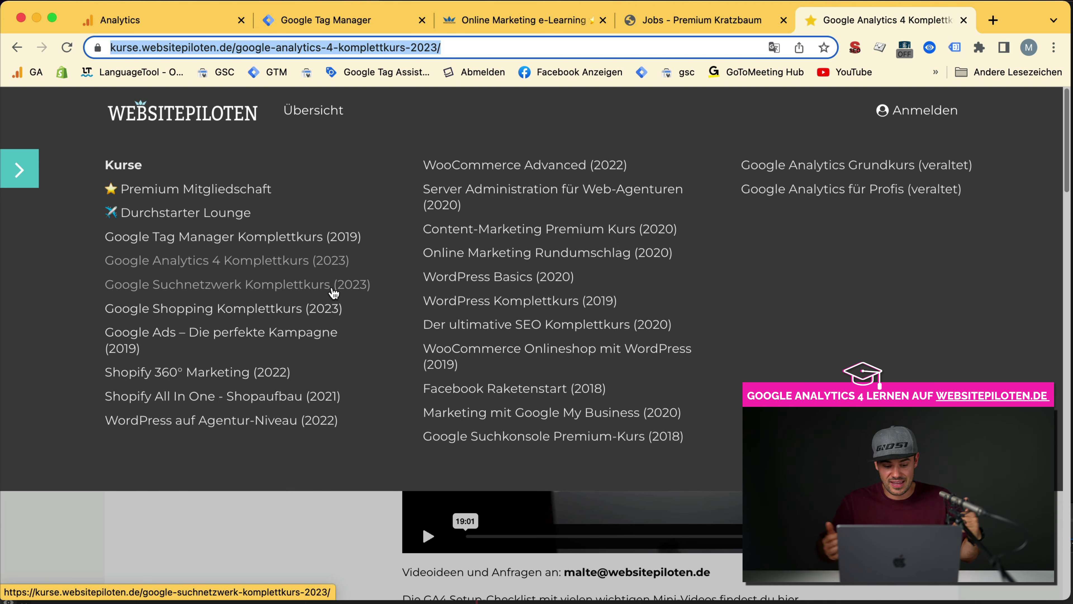
pyautogui.click(311, 520)
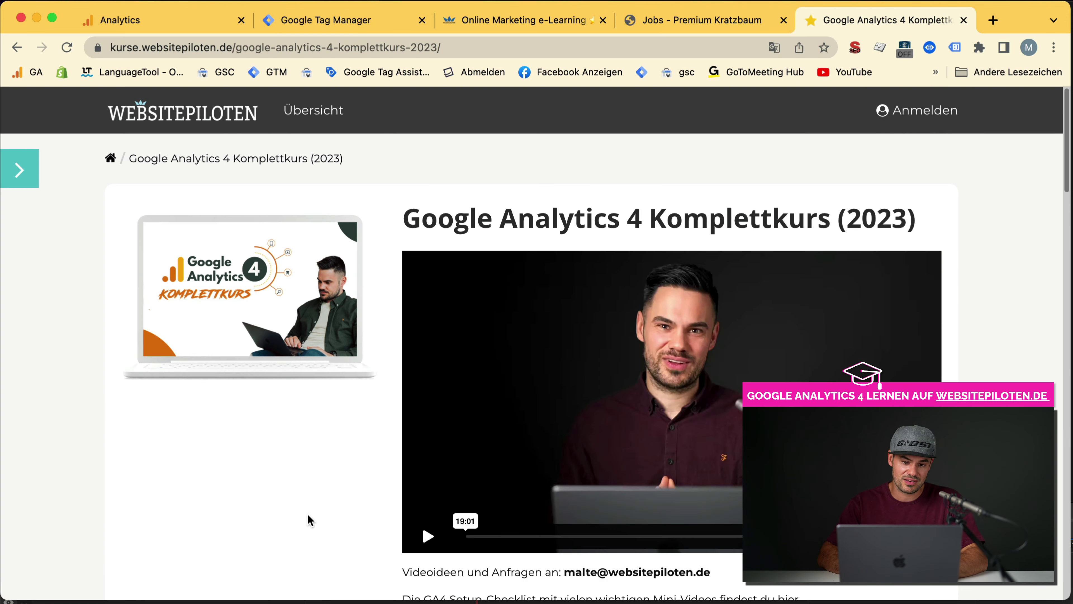
pyautogui.click(515, 17)
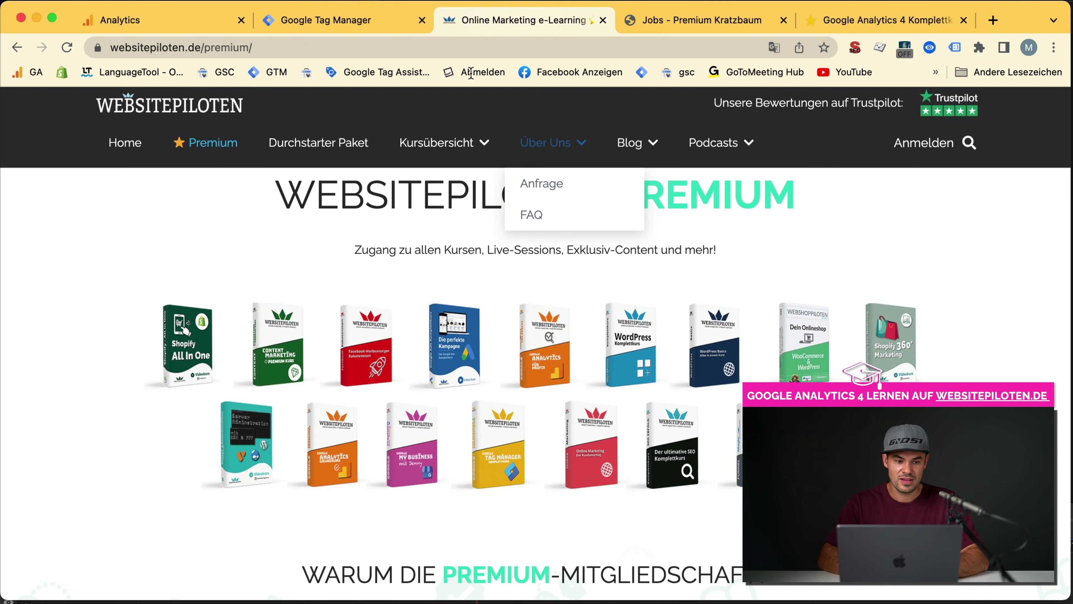
pyautogui.click(211, 143)
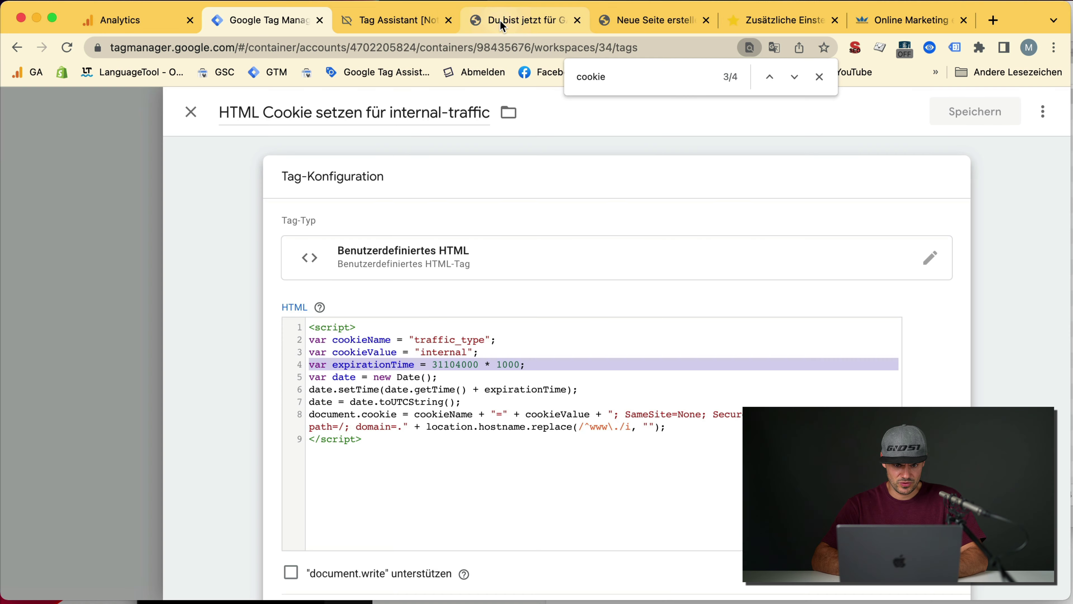
# - Check the traffic_type cookie in the website's stored cookies, and close the cookie tag in Tag Manager
pyautogui.click(499, 23)
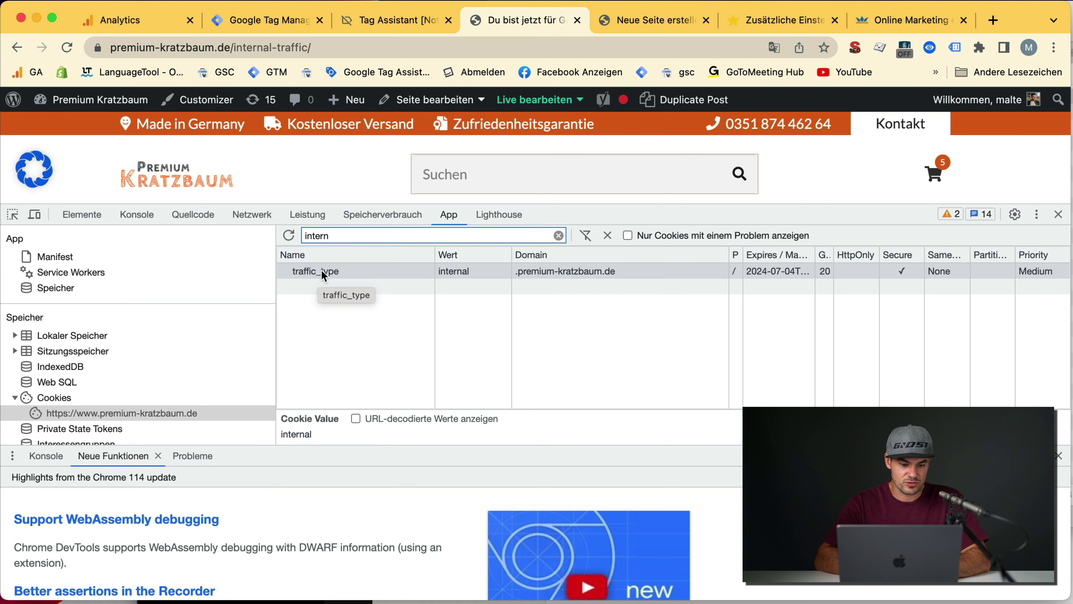
pyautogui.click(264, 23)
pyautogui.click(191, 113)
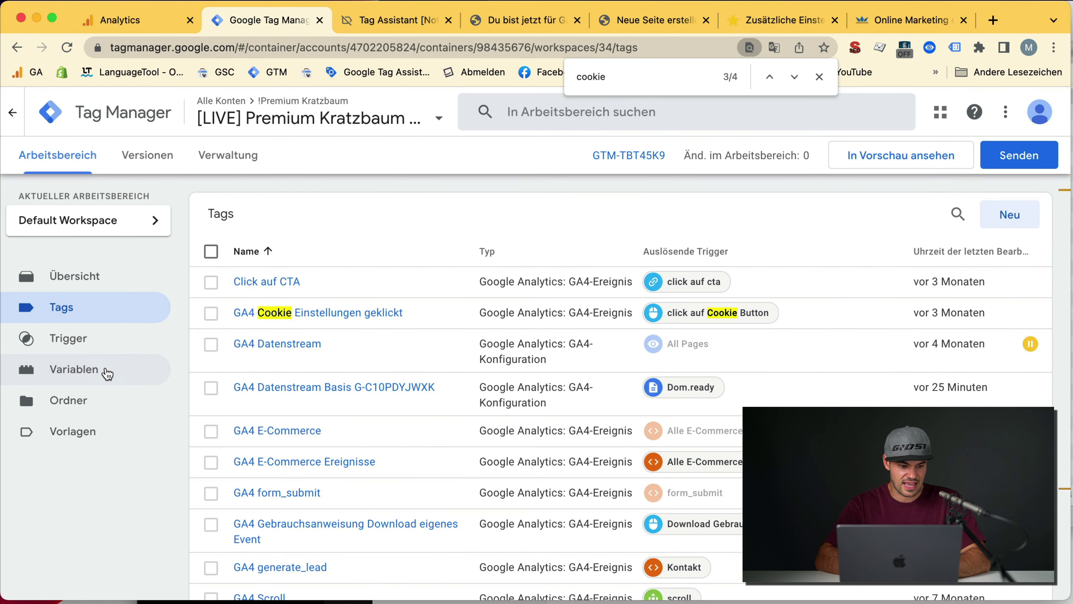
# - Create a new user-defined variable in the container and name it "CV – Internal Traffic"
pyautogui.click(105, 370)
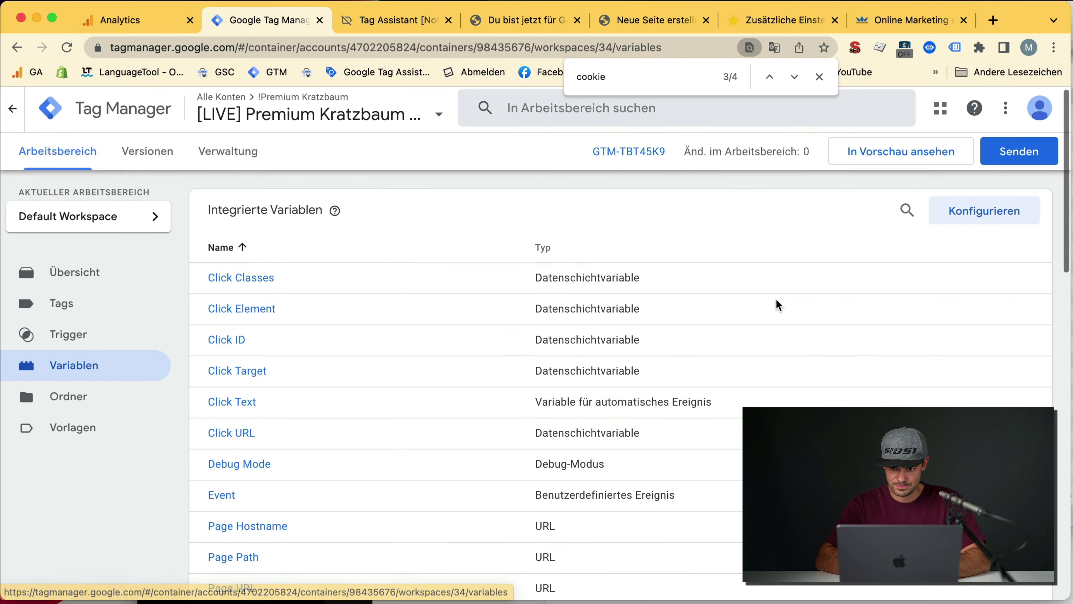
pyautogui.scroll(-10, 776, 304)
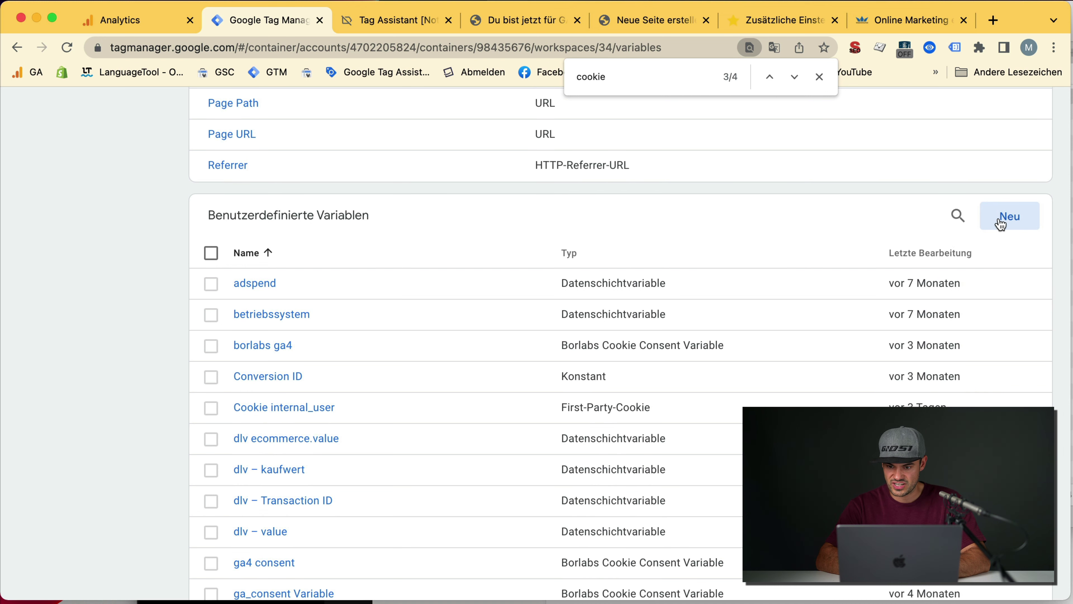
pyautogui.click(1018, 177)
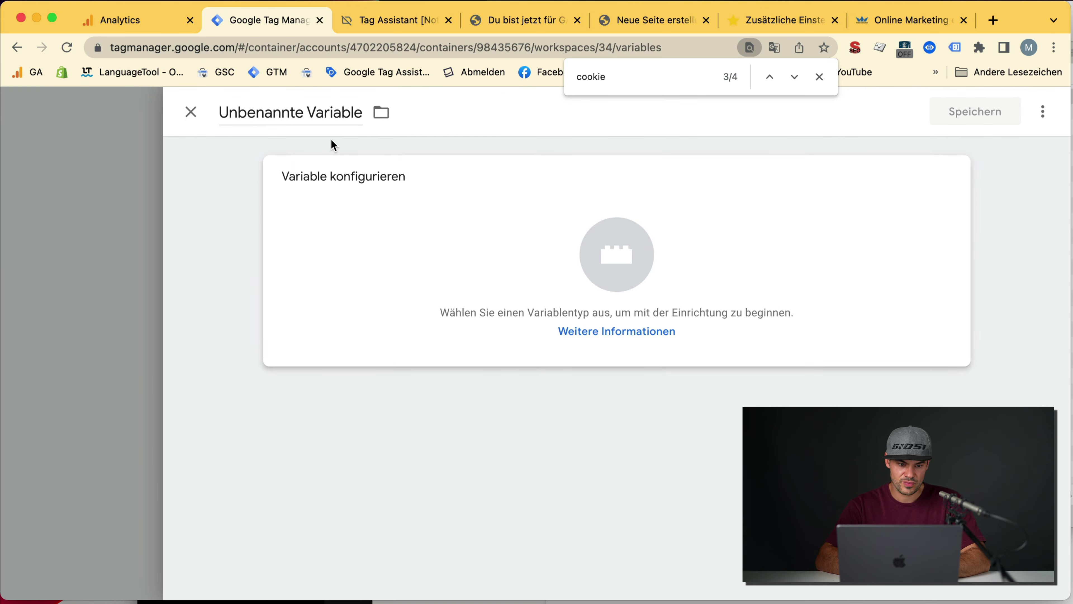
pyautogui.click(331, 113)
pyautogui.write('Coo')
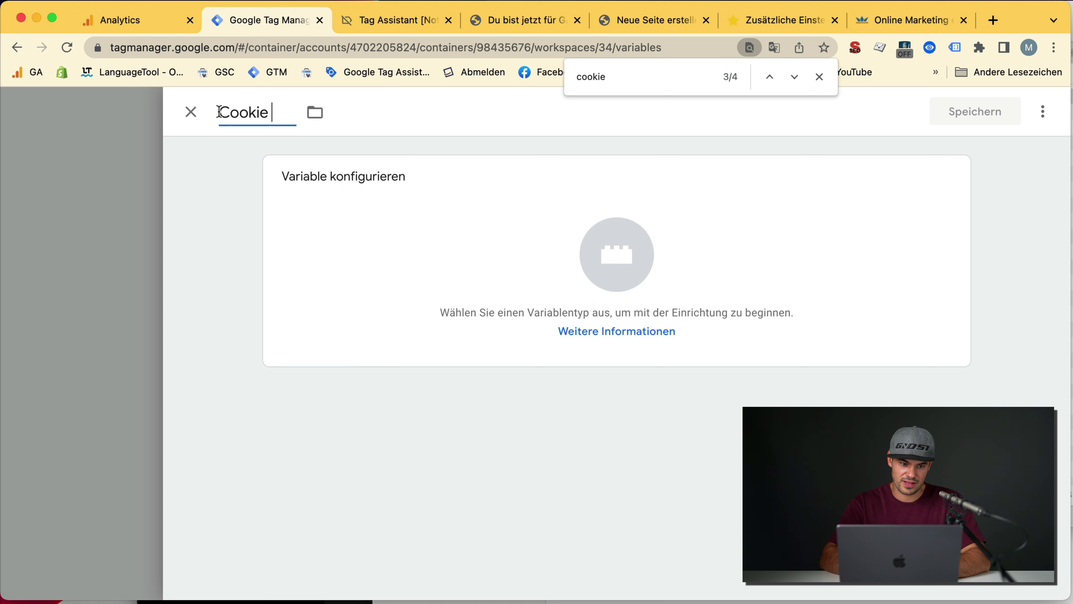
pyautogui.write('kie')
pyautogui.press('super+Left')
pyautogui.write('CV')
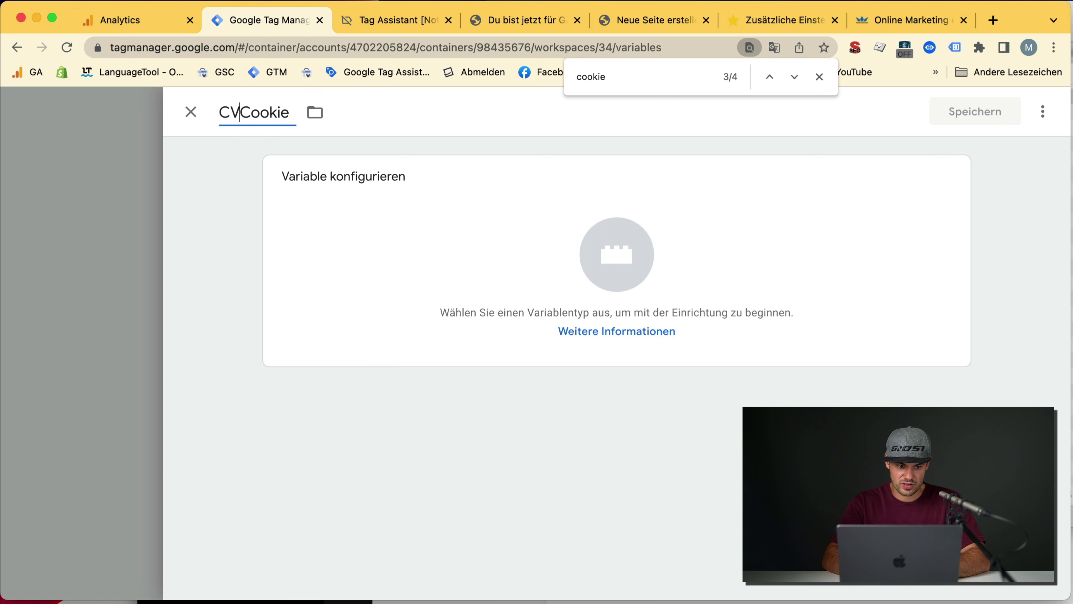
pyautogui.write(' –')
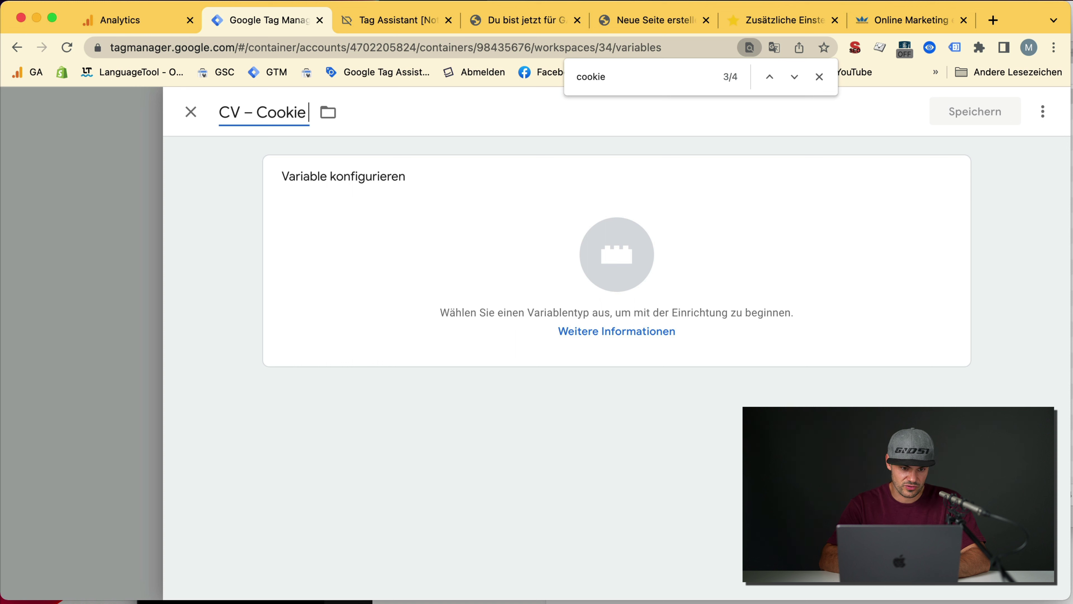
pyautogui.doubleClick(278, 113)
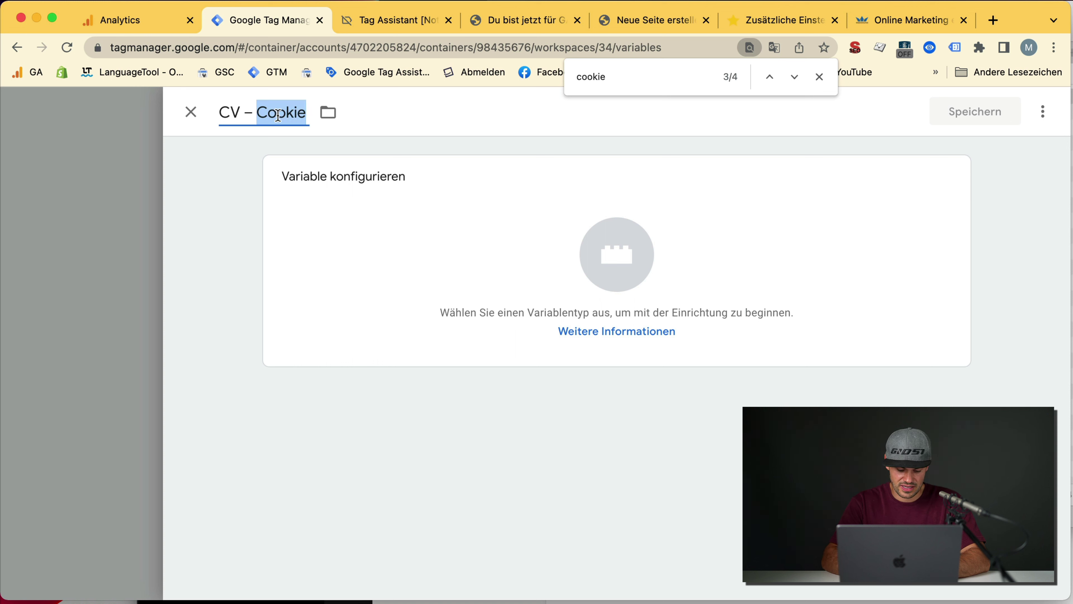
pyautogui.write('Internal Traffic')
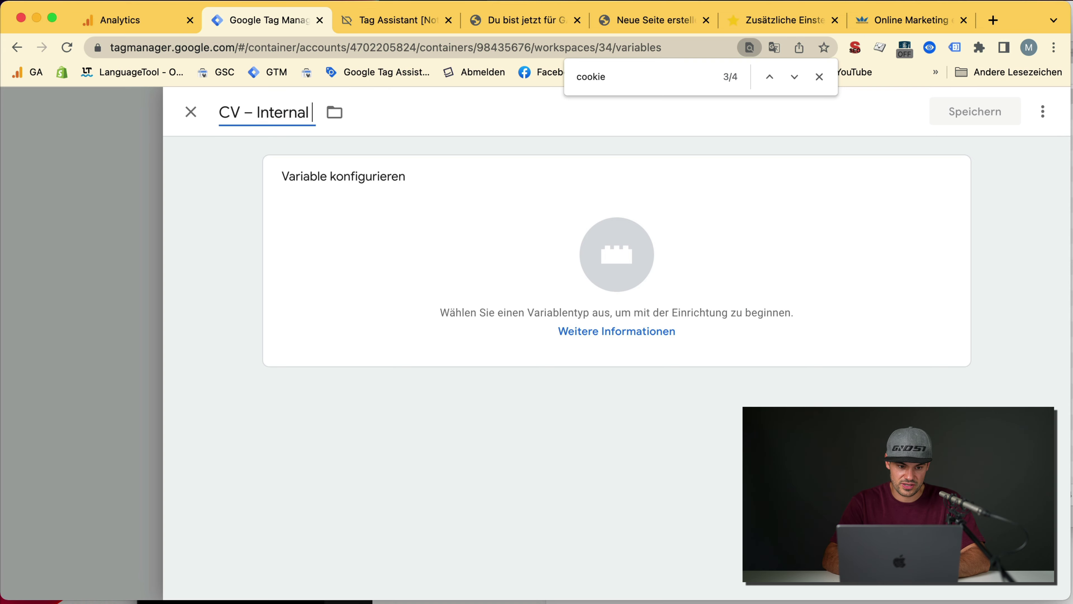
# - Choose First-Party-Cookie as the variable type for "CV – Internal Traffic"
pyautogui.click(352, 236)
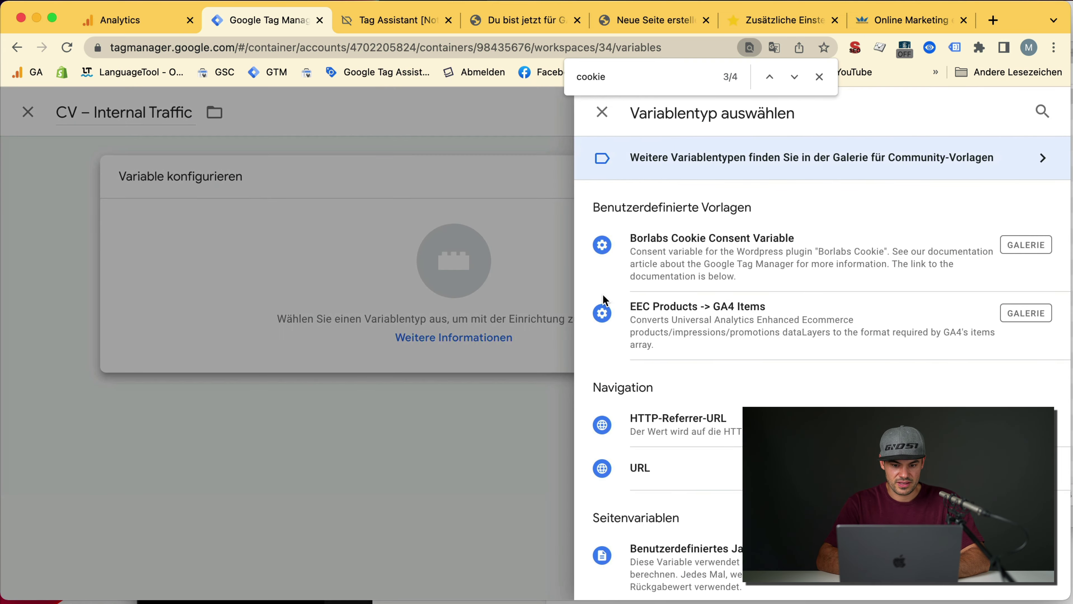
pyautogui.scroll(-5, 661, 320)
pyautogui.scroll(-10, 661, 320)
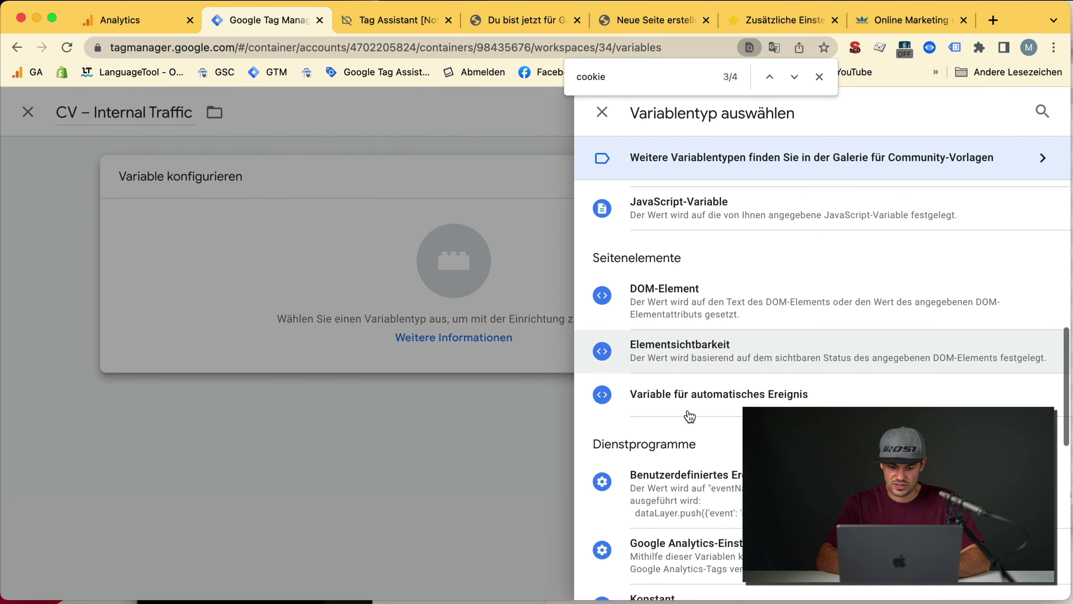
pyautogui.scroll(-3, 635, 436)
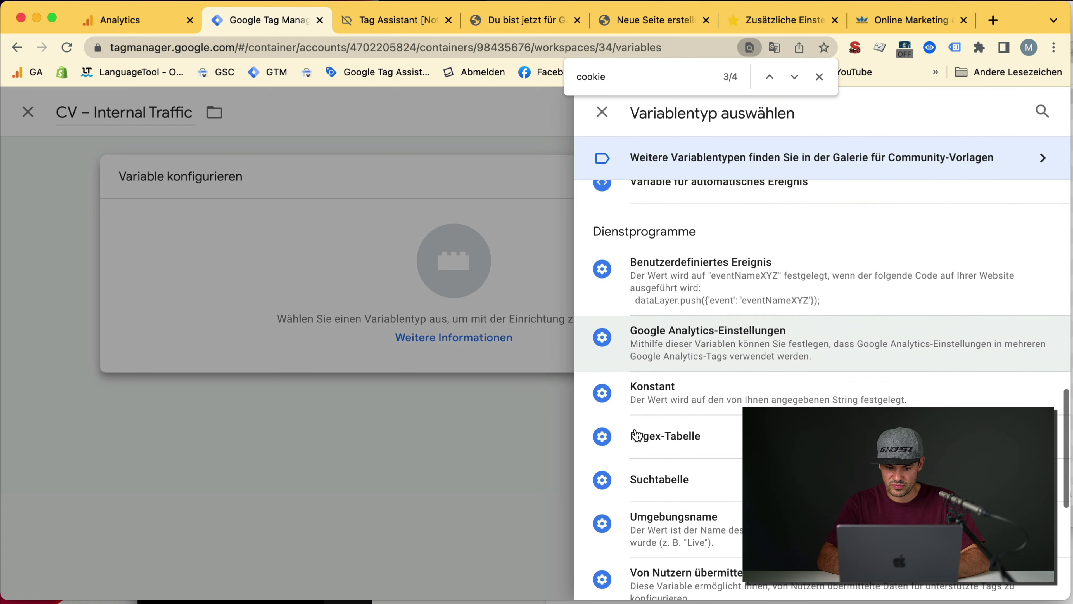
pyautogui.scroll(10, 636, 405)
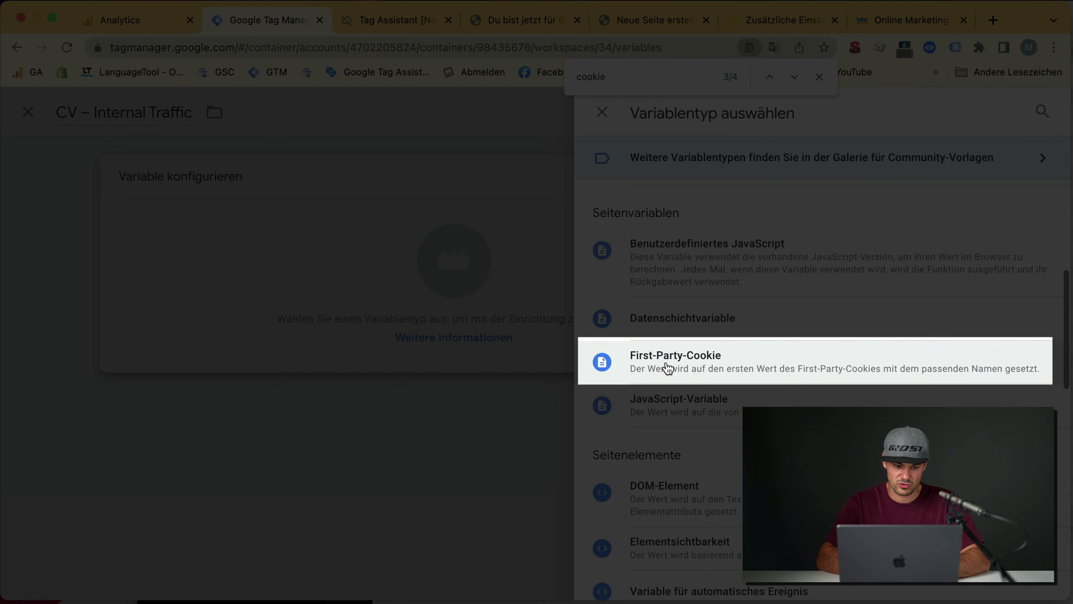
pyautogui.click(667, 368)
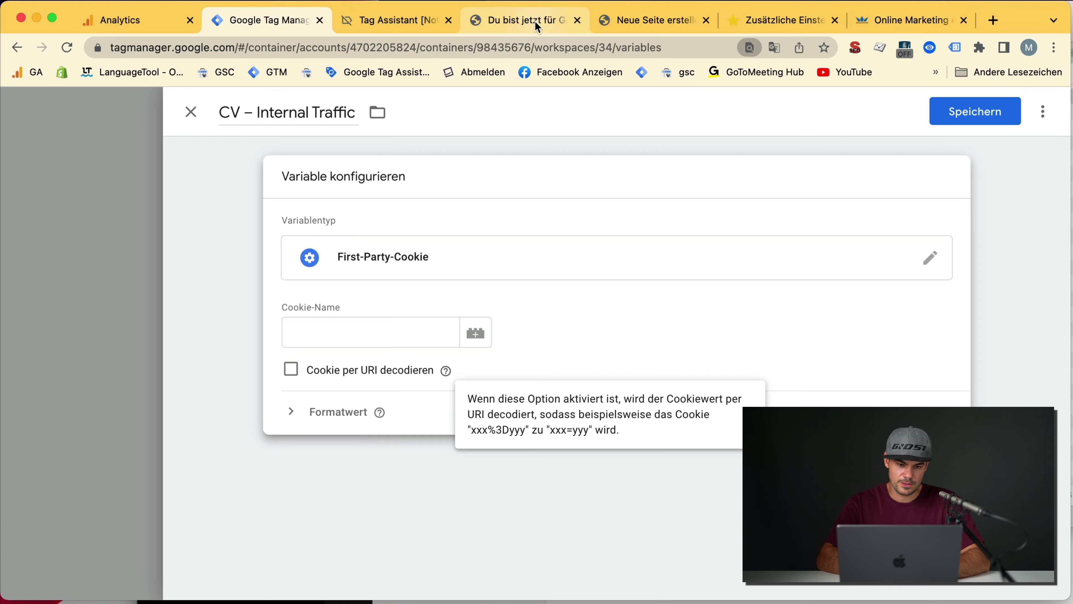
# - Set the variable's cookie name to traffic_type, as listed in the website's stored cookies, and save the variable
pyautogui.click(539, 13)
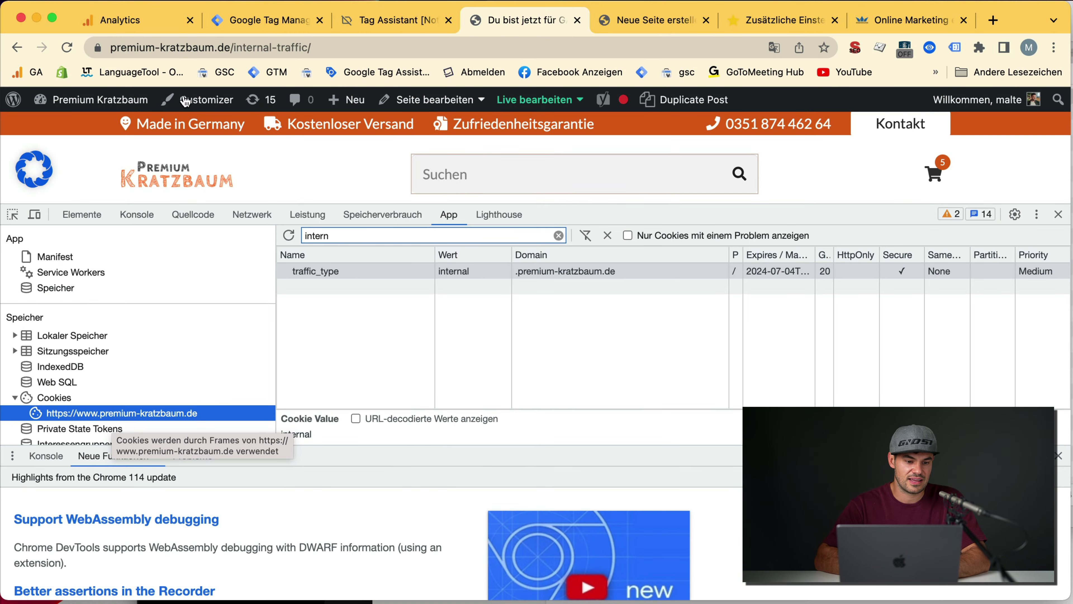
pyautogui.click(285, 21)
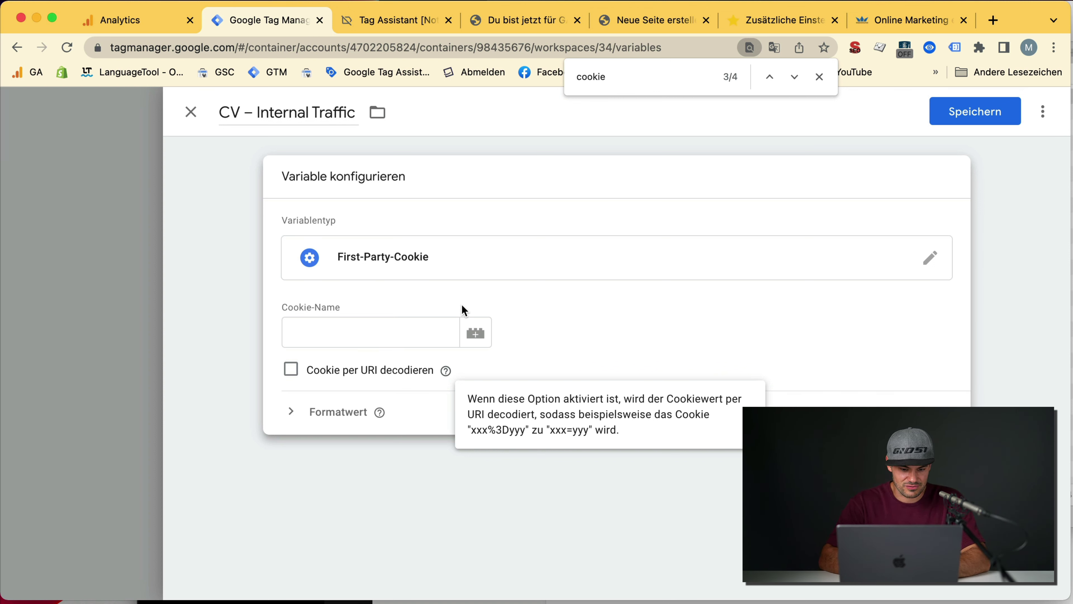
pyautogui.click(406, 331)
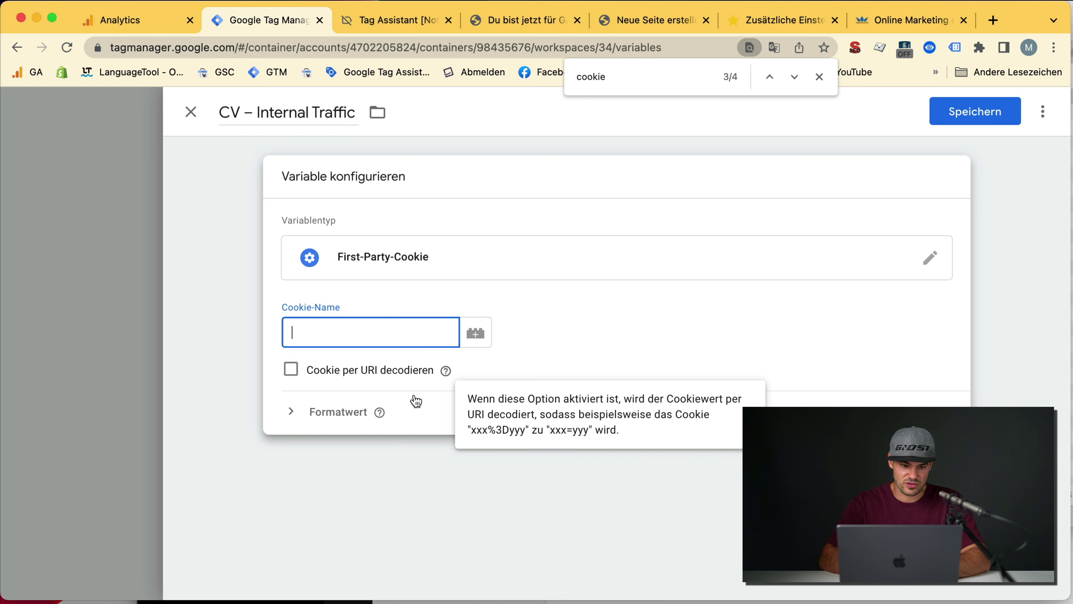
pyautogui.click(508, 24)
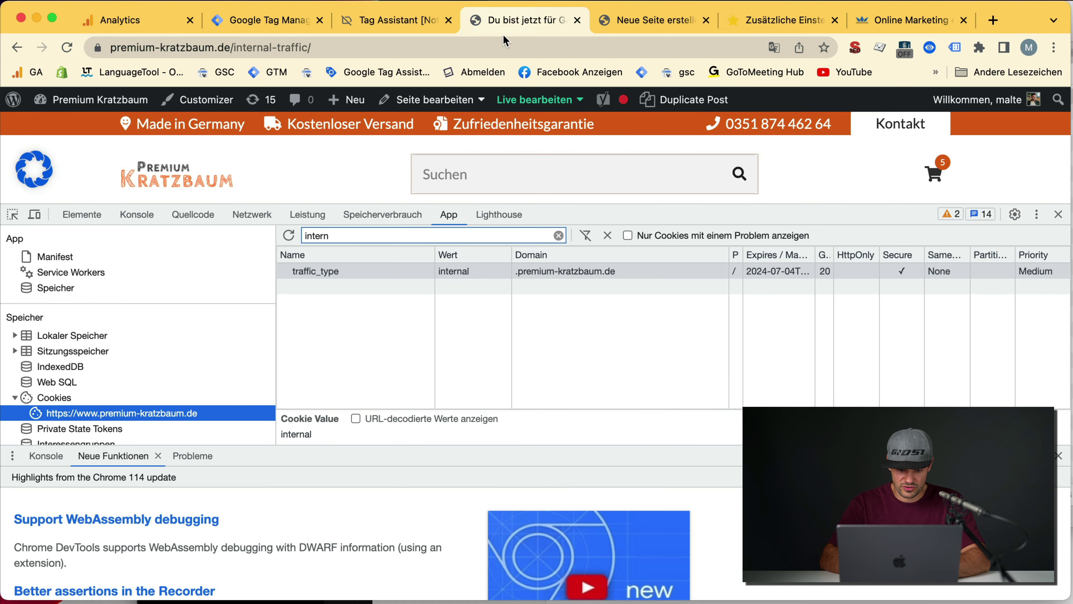
pyautogui.click(343, 277)
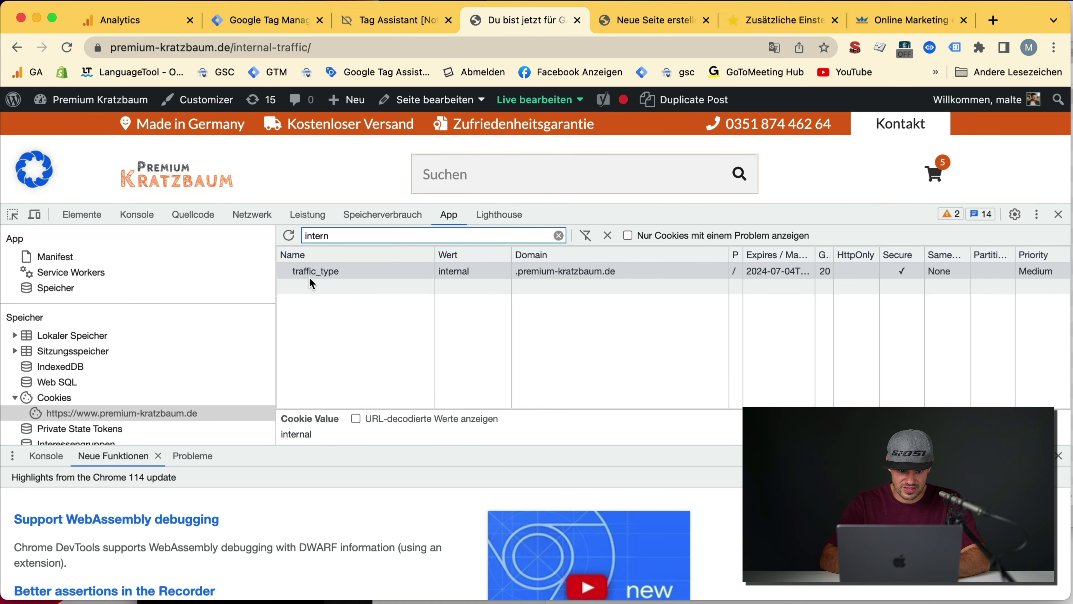
pyautogui.click(264, 20)
pyautogui.click(404, 332)
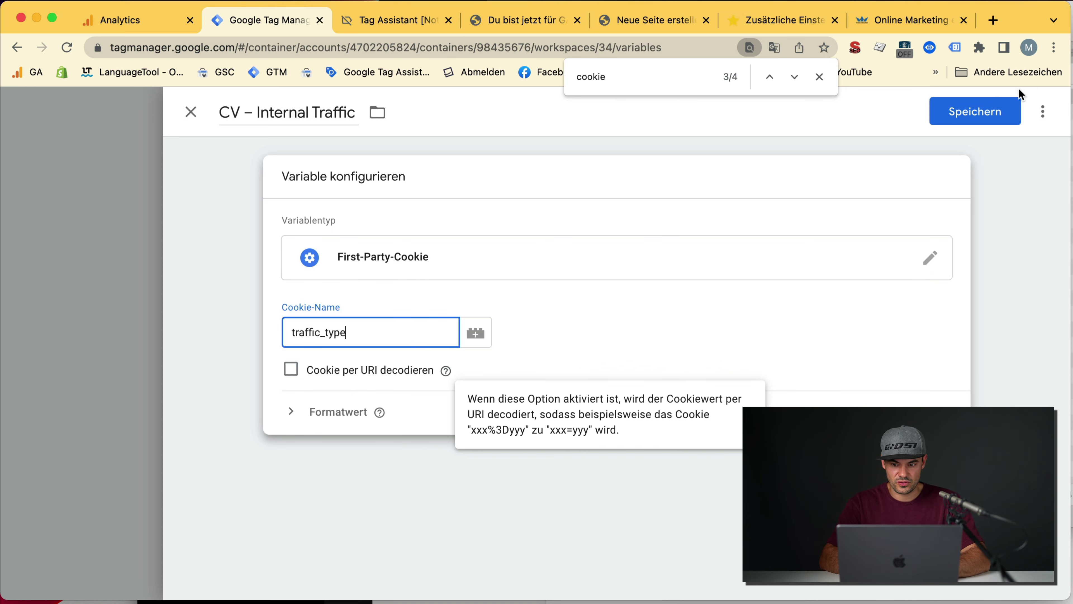
pyautogui.click(1000, 114)
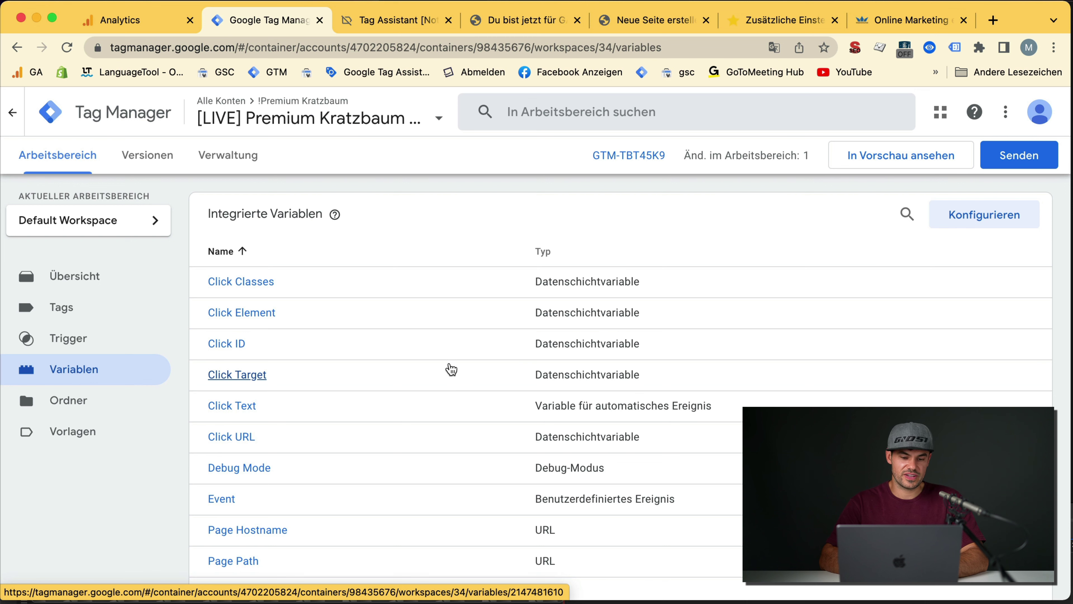
# - Create another user-defined variable in Tag Manager and name it "Suchtabelle – internen Traffic vs. developer"
pyautogui.click(521, 25)
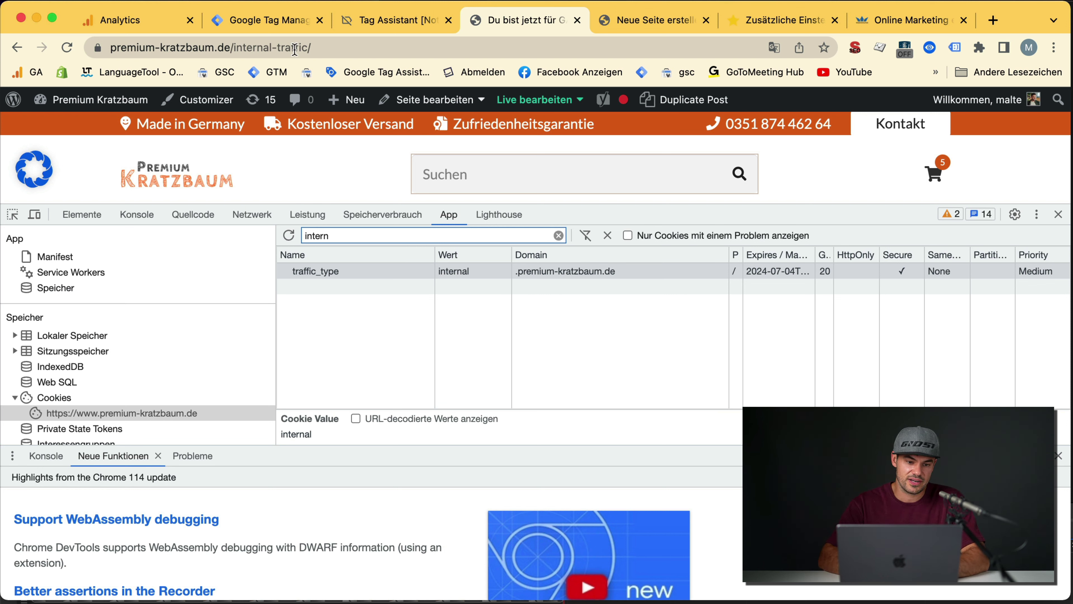
pyautogui.click(280, 22)
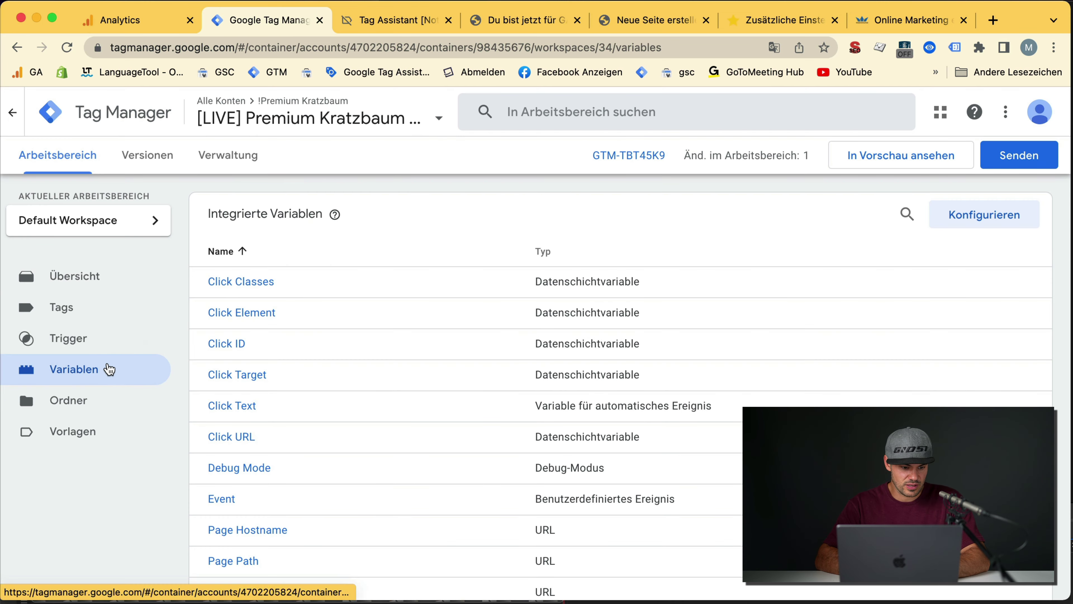
pyautogui.scroll(-4, 687, 470)
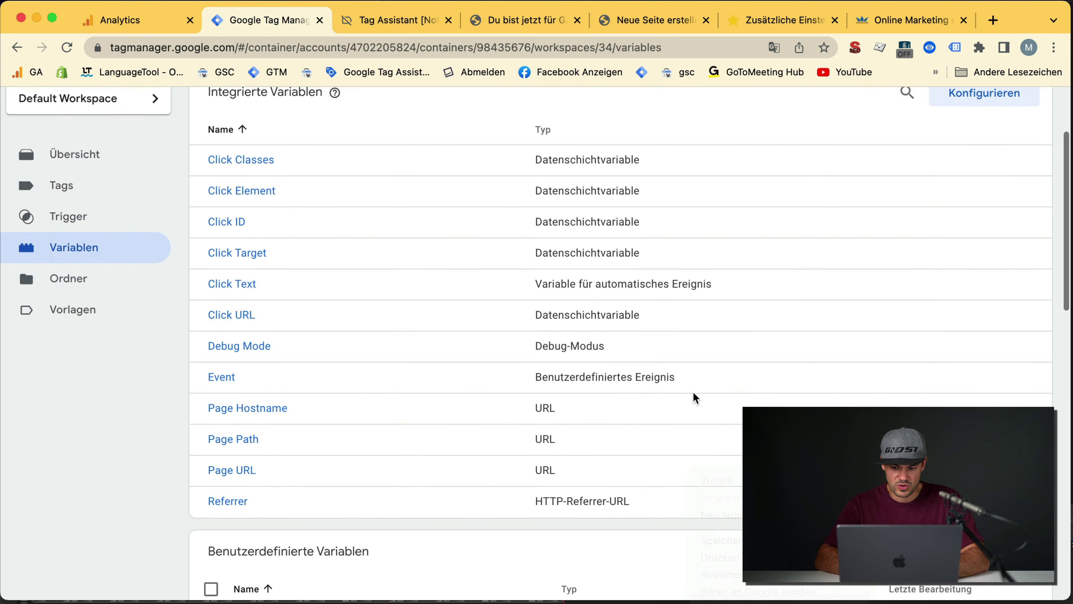
pyautogui.scroll(-4, 720, 425)
pyautogui.click(1010, 348)
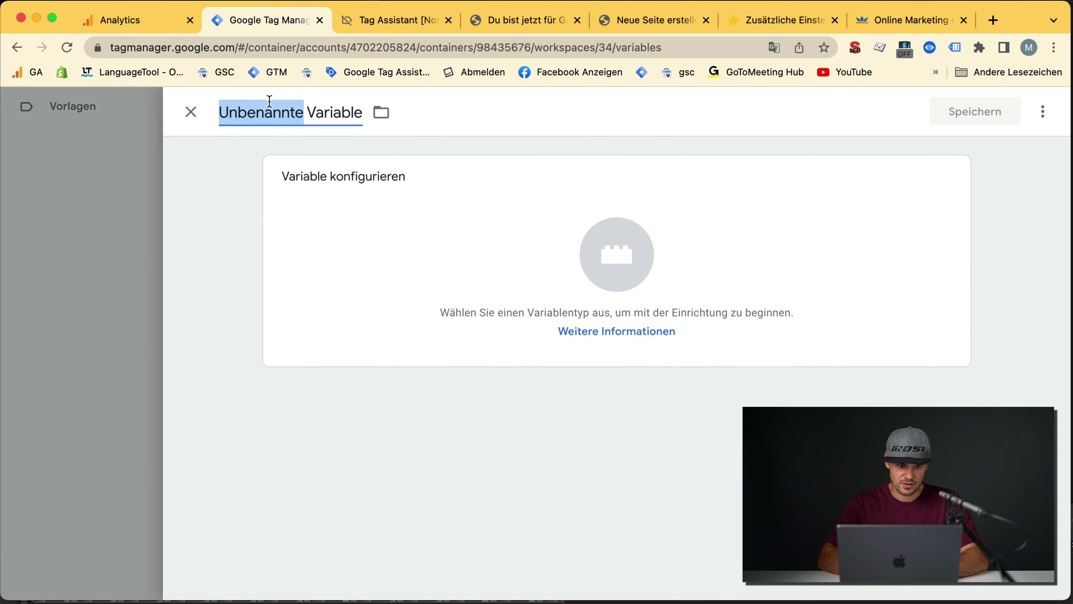
pyautogui.write('Suchtabelle –')
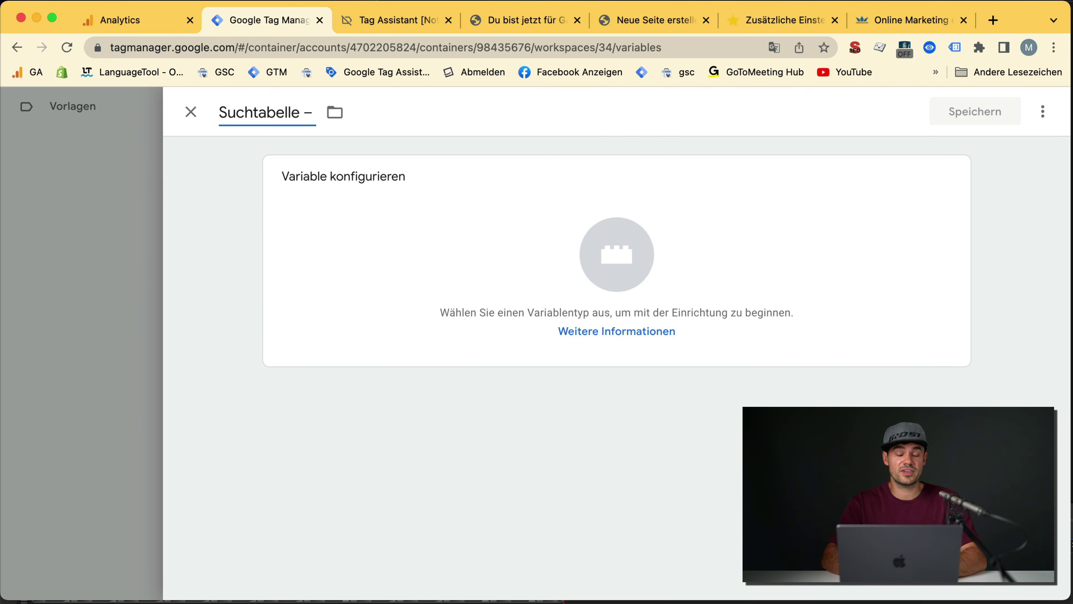
pyautogui.write(' internen Traffic')
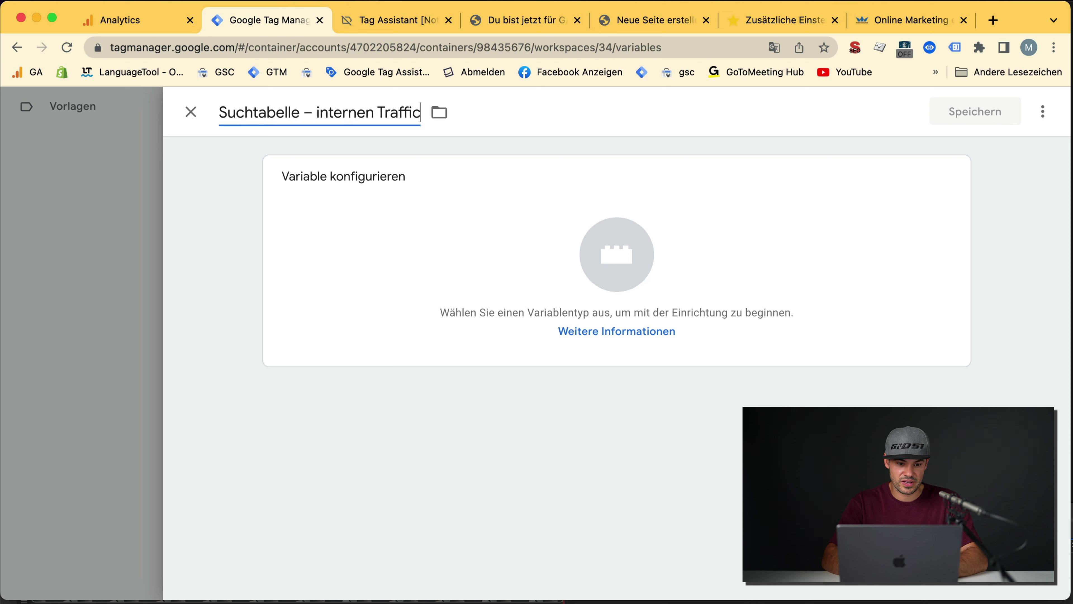
pyautogui.write(' vs. Developer')
pyautogui.press('BackSpace')
pyautogui.write('d')
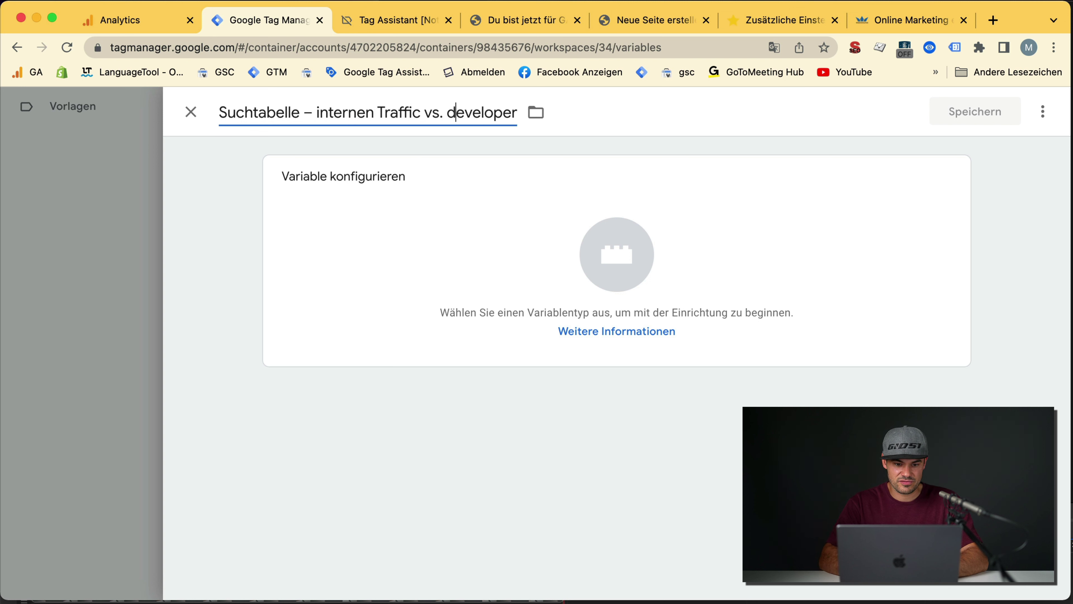
pyautogui.doubleClick(500, 123)
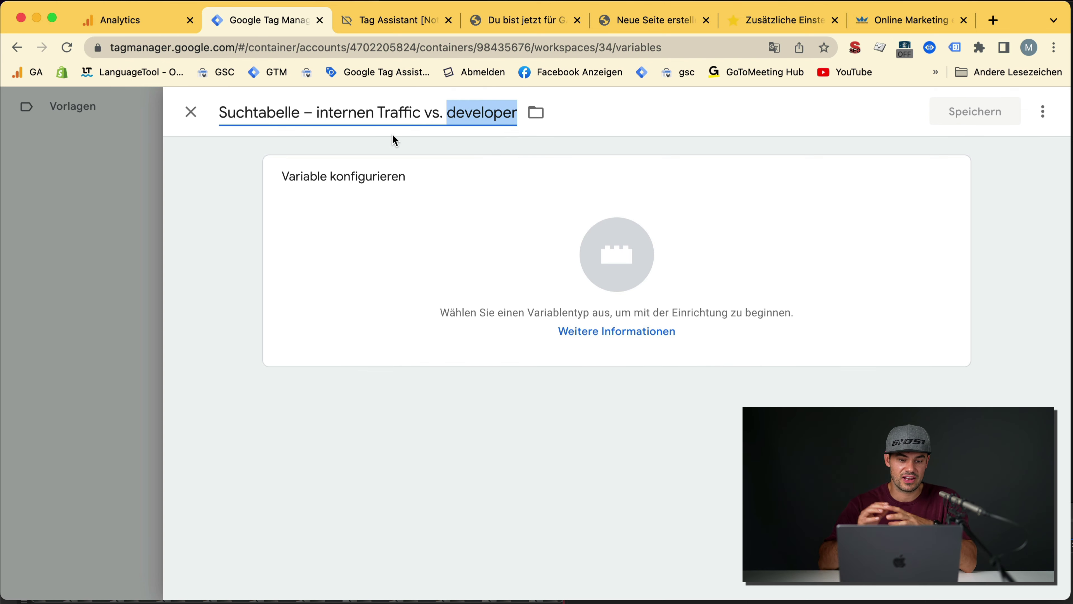
pyautogui.click(589, 119)
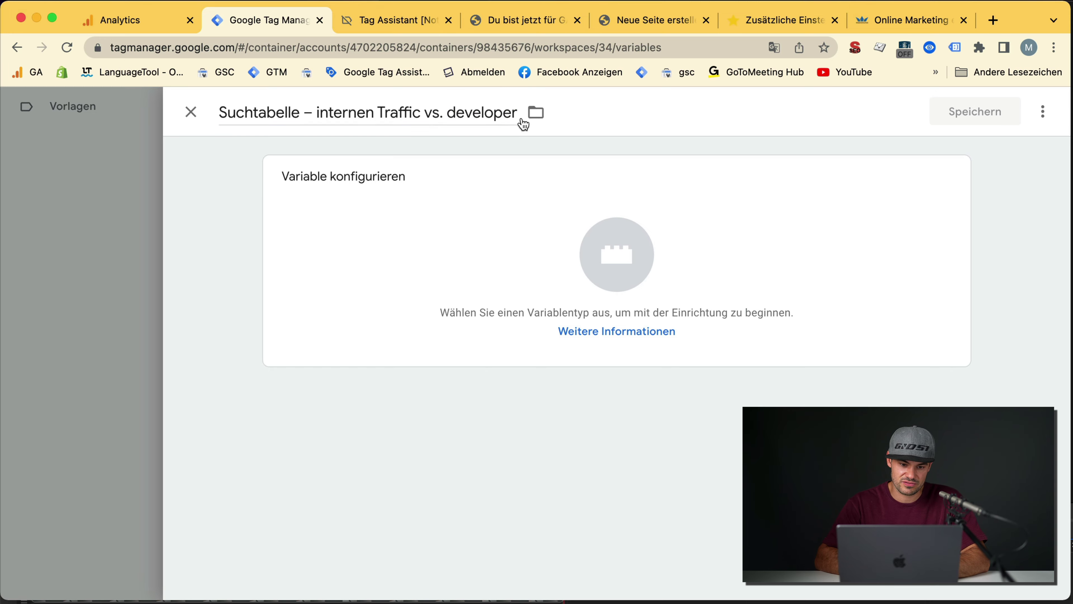
# - Choose Suchtabelle as the variable type for "Suchtabelle – internen Traffic vs. developer"
pyautogui.click(441, 270)
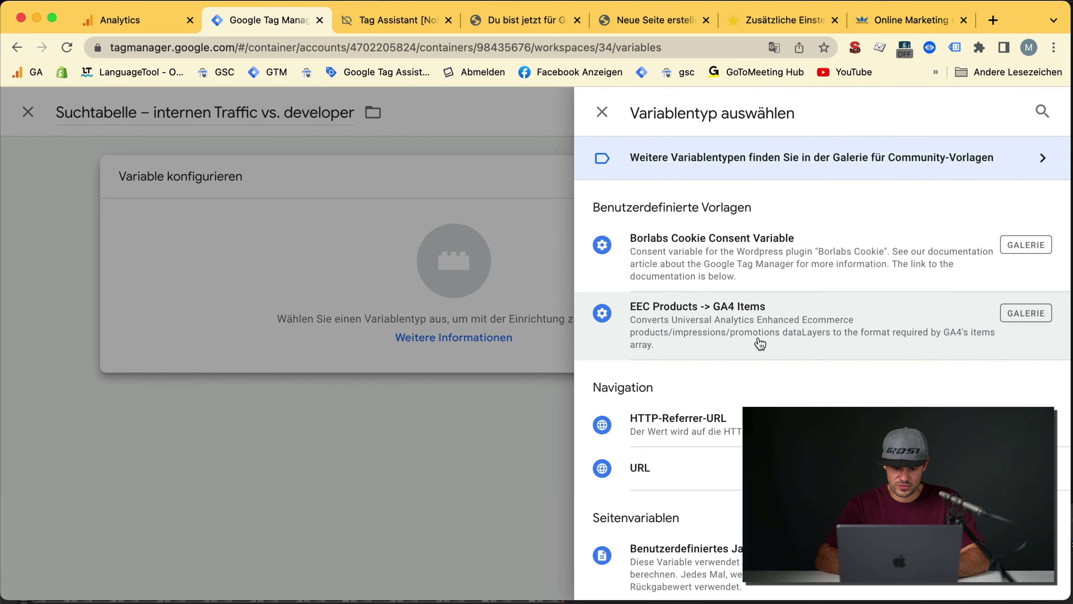
pyautogui.scroll(-15, 758, 343)
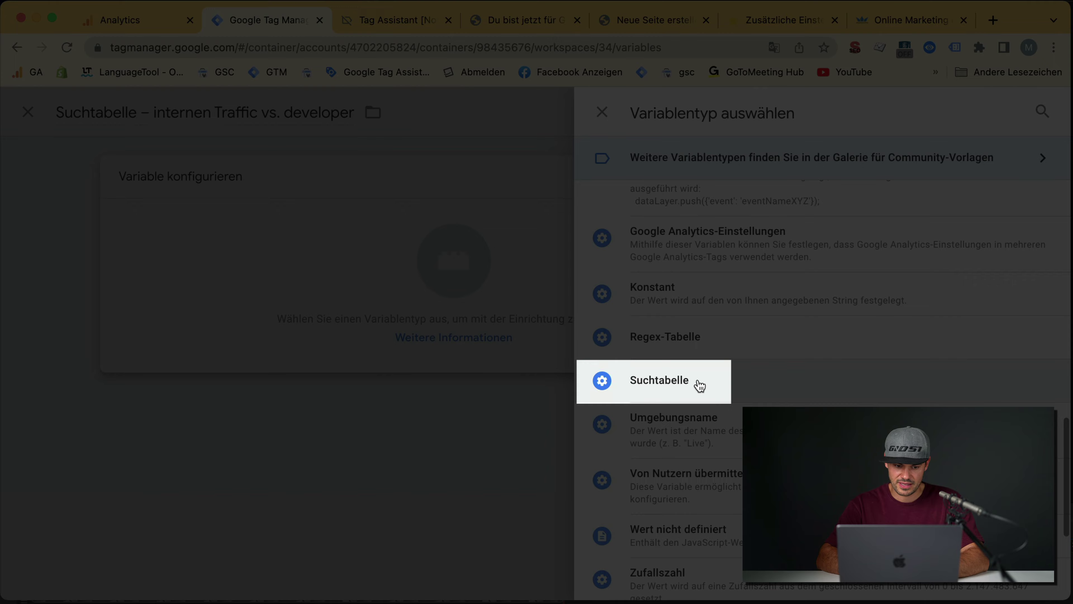
pyautogui.click(699, 382)
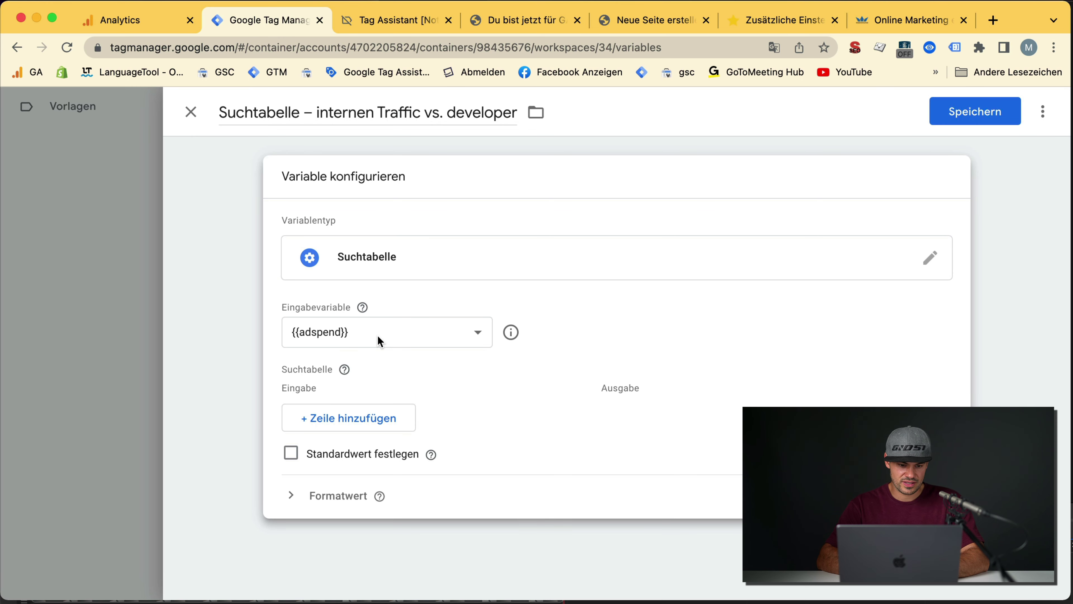
# - Set the lookup table's input variable to {{Debug Mode}} and save the variable
pyautogui.click(381, 340)
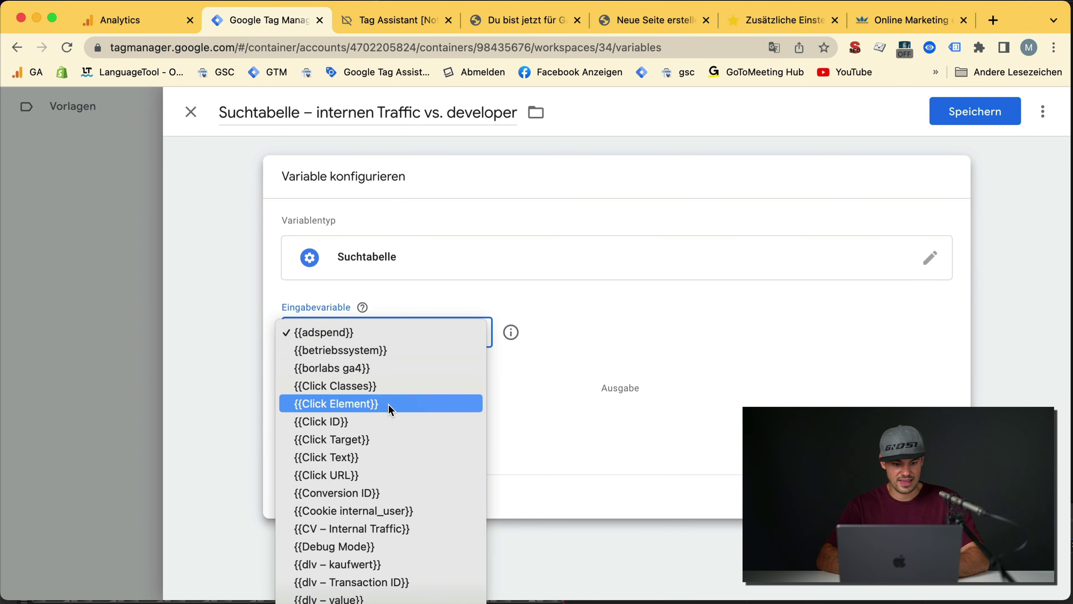
pyautogui.scroll(-5, 388, 490)
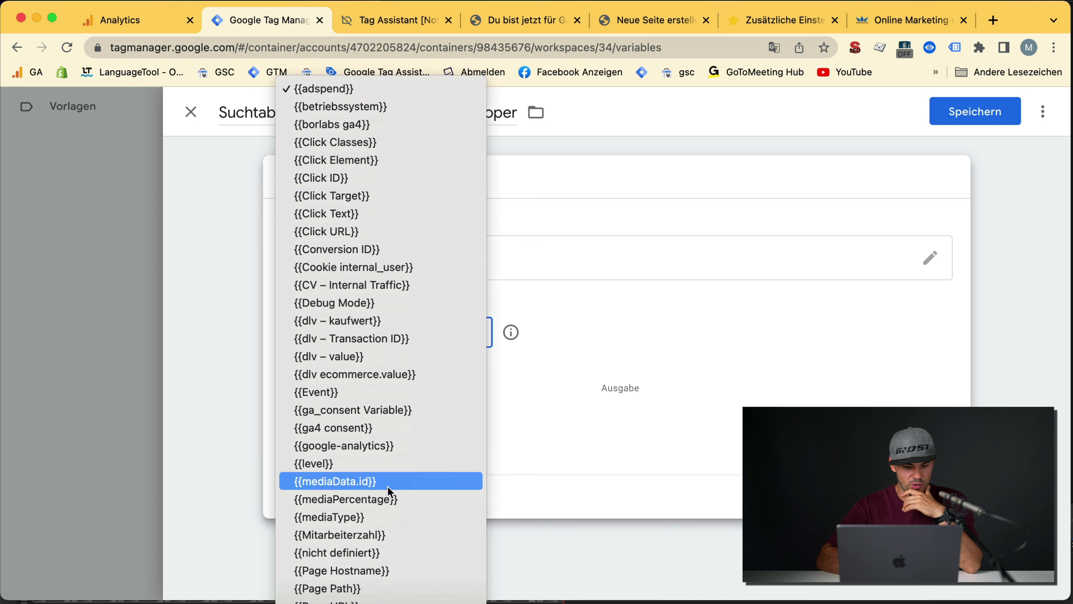
pyautogui.click(335, 304)
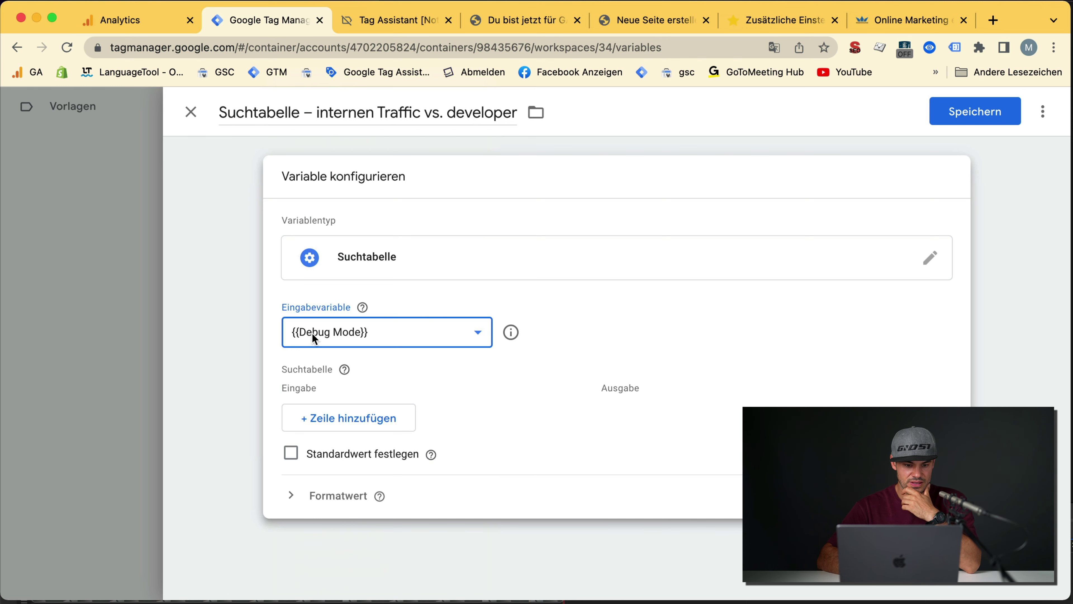
pyautogui.click(965, 119)
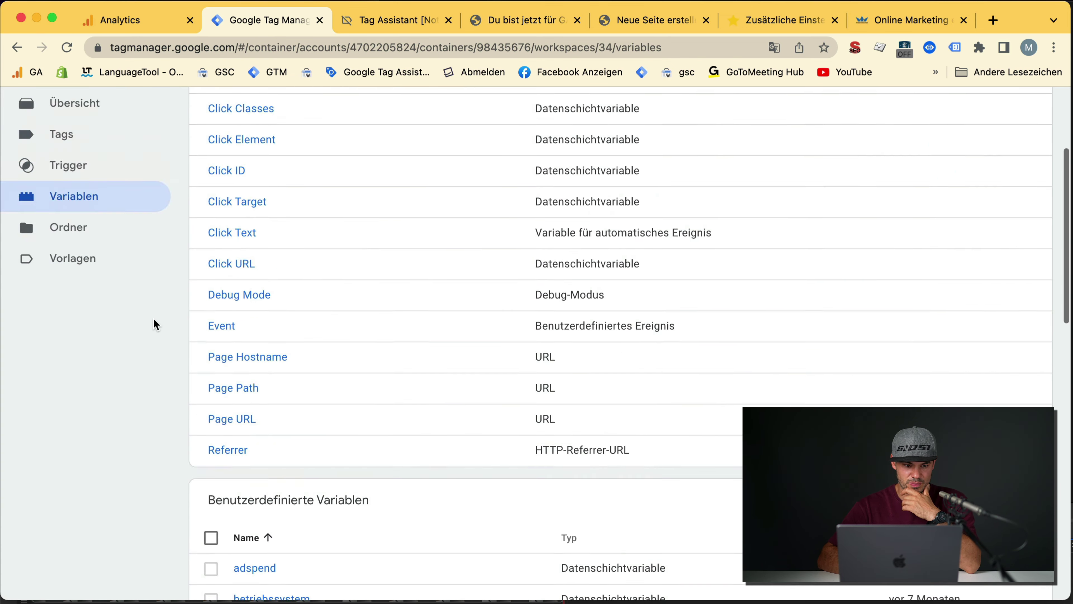
# - Check in the built-in variables configuration whether Debug Mode is enabled, searching the page for "debug", and leave the configuration
pyautogui.scroll(-3, 516, 404)
pyautogui.scroll(-5, 516, 405)
pyautogui.scroll(8, 971, 262)
pyautogui.click(965, 218)
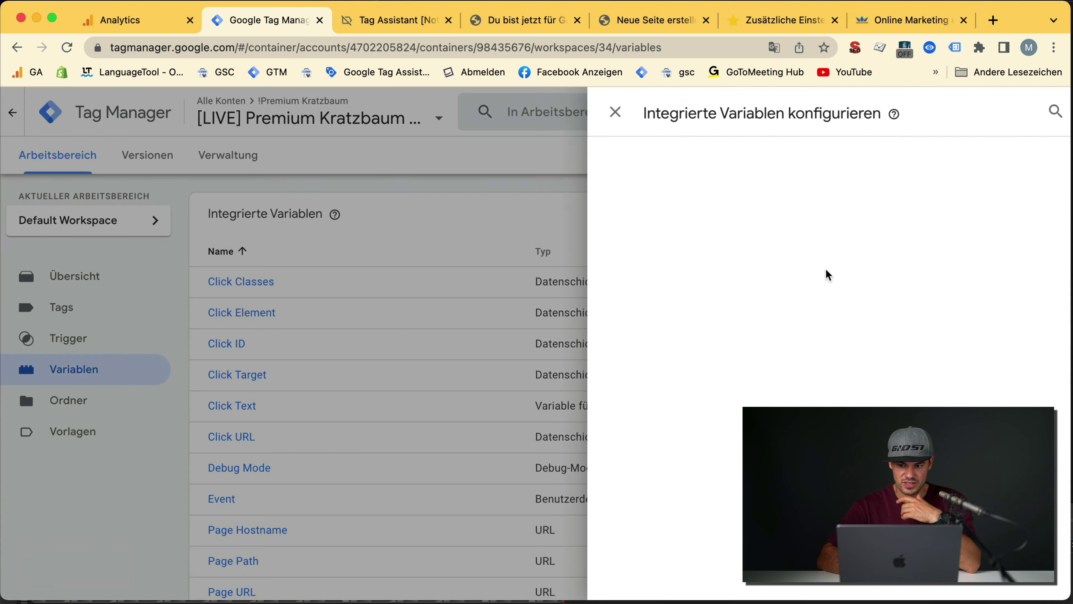
pyautogui.press('super+d')
pyautogui.write('d')
pyautogui.press('Escape')
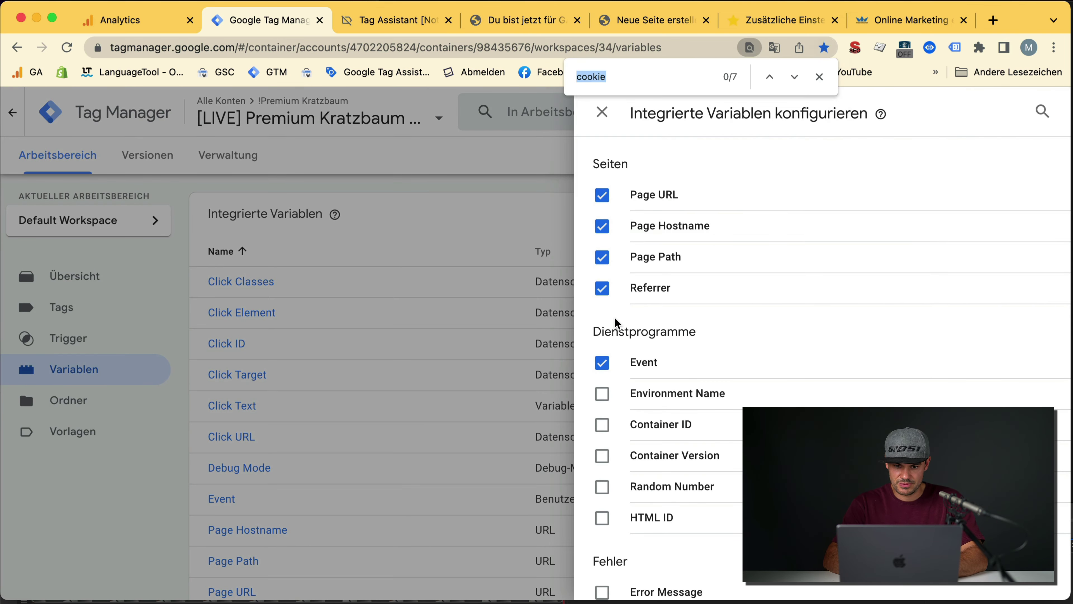
pyautogui.press('Escape')
pyautogui.press('super+f')
pyautogui.write('d')
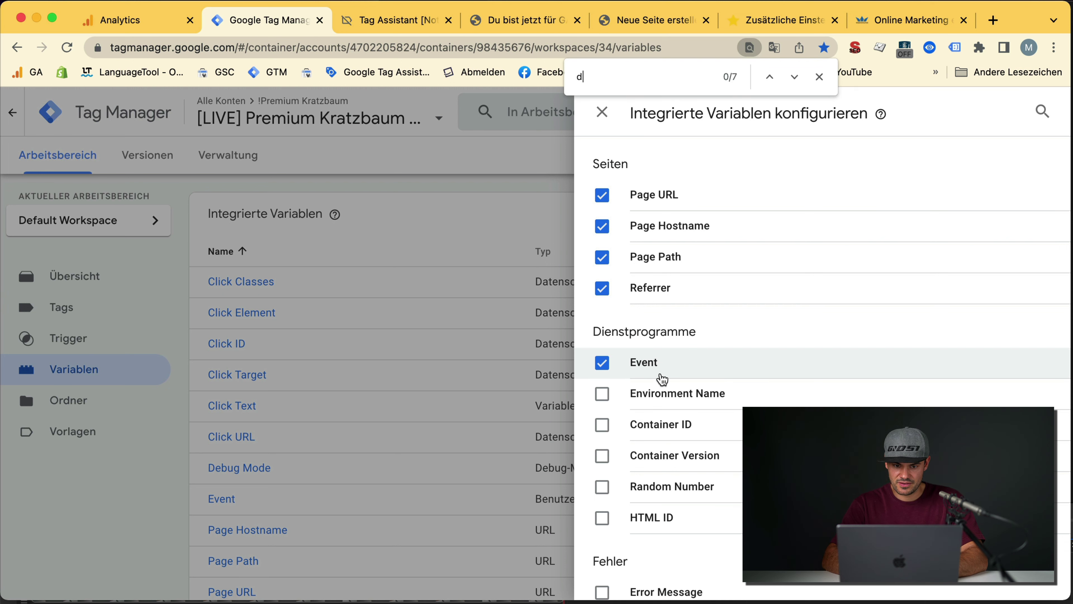
pyautogui.write('ebug')
pyautogui.scroll(-9, 662, 379)
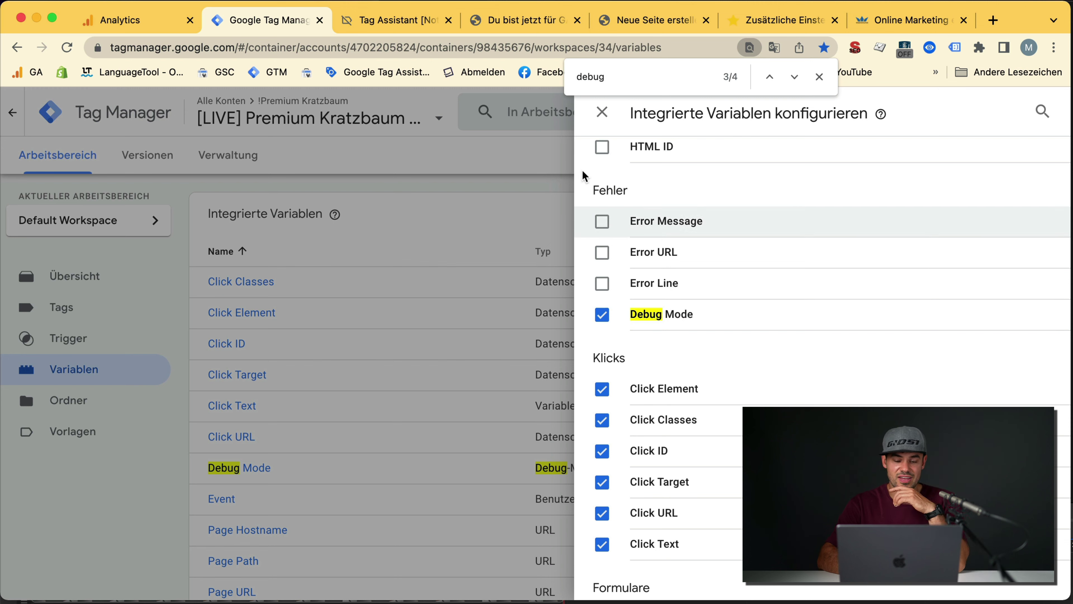
pyautogui.click(607, 115)
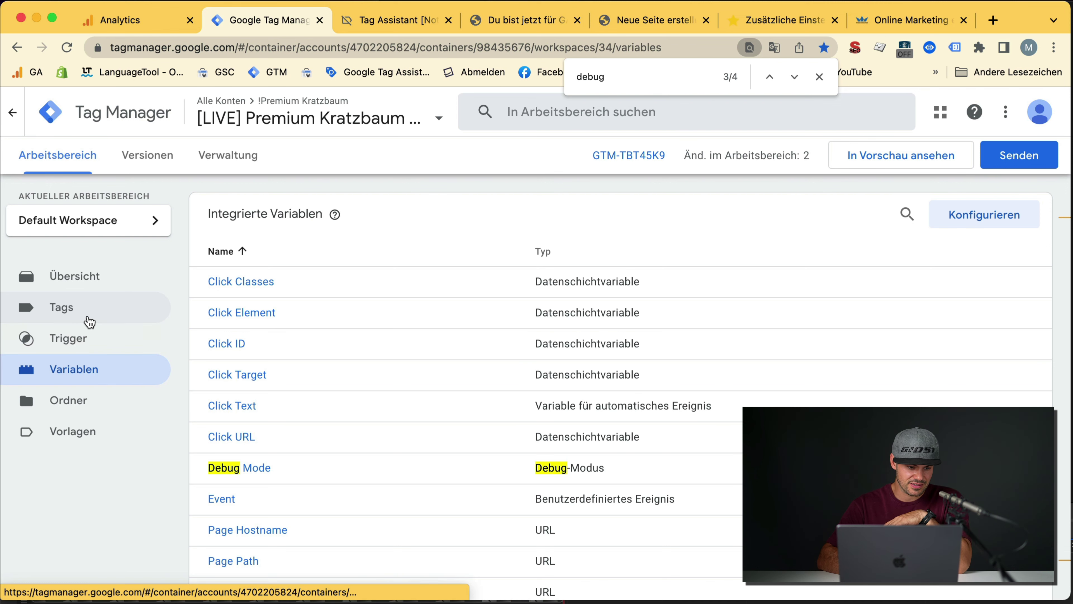
# - Find the user-defined variable "Suchtabelle – internen Traffic vs. developer" in the variable list and reopen it
pyautogui.scroll(-8, 348, 467)
pyautogui.scroll(-1, 350, 467)
pyautogui.press('super+f')
pyautogui.write('suchtabe')
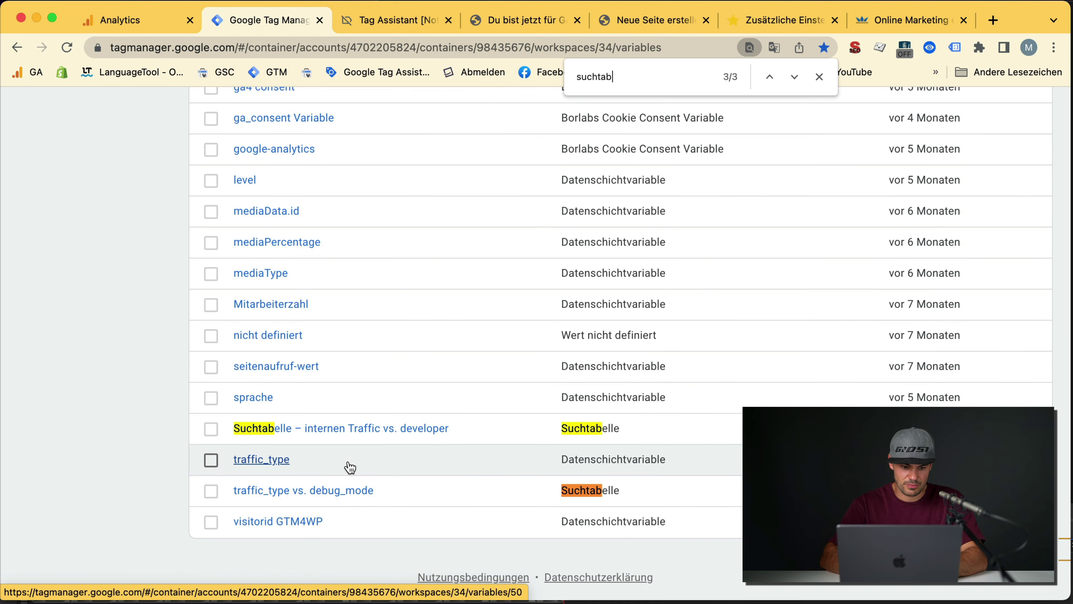
pyautogui.click(337, 429)
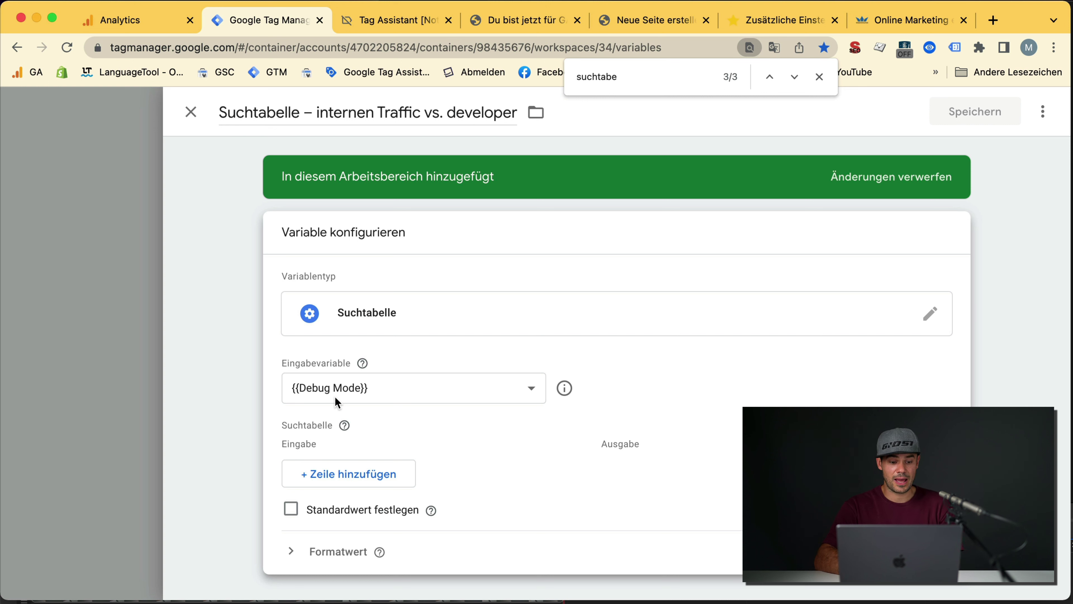
# - Add a lookup table row with the input true and the output developer
pyautogui.click(347, 479)
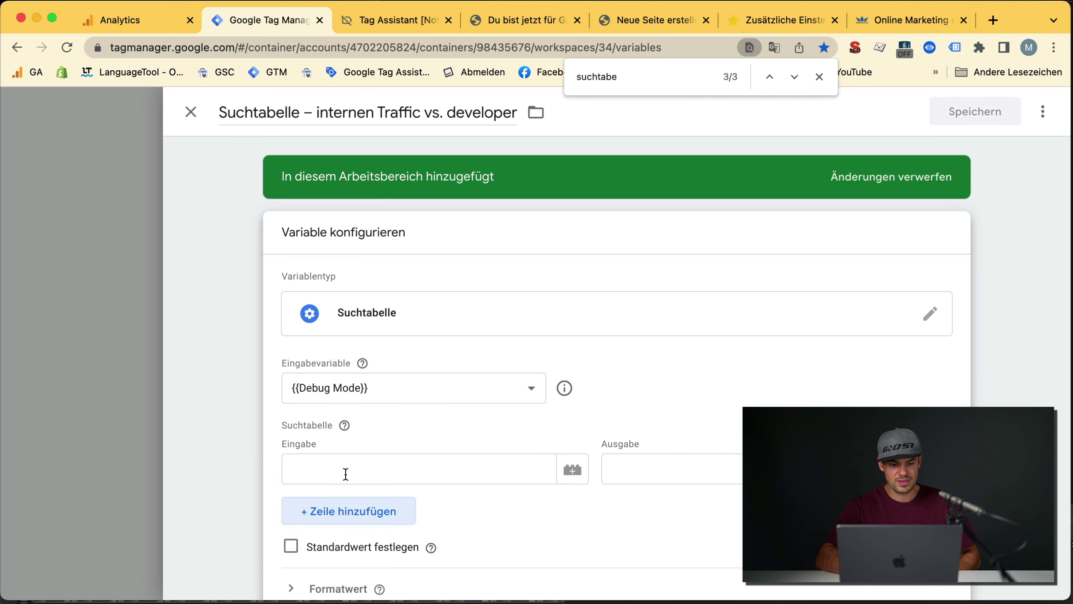
pyautogui.click(344, 475)
pyautogui.scroll(-1, 345, 474)
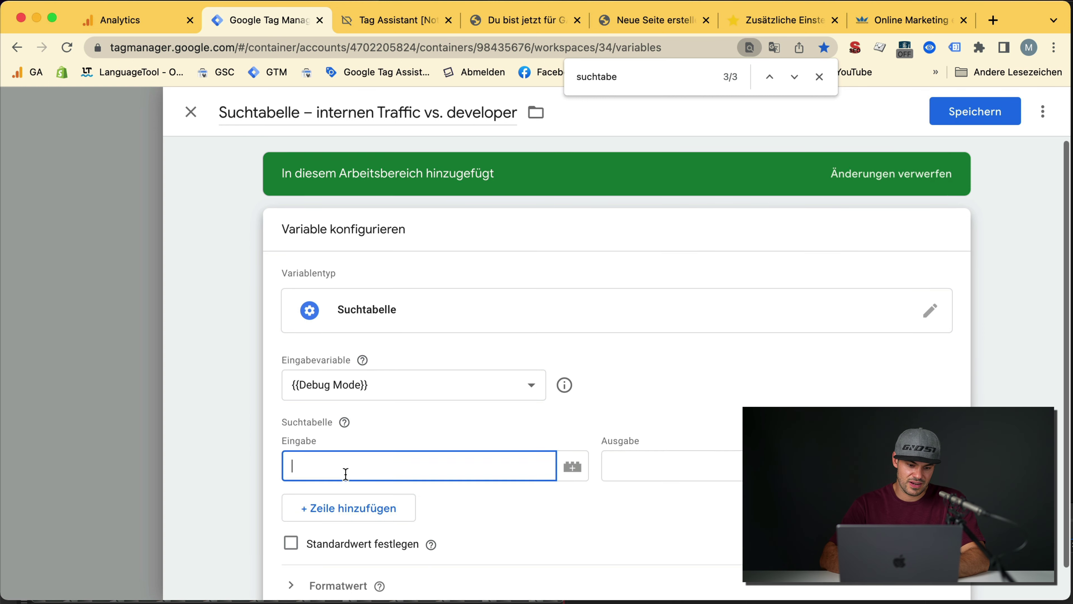
pyautogui.write('trtue')
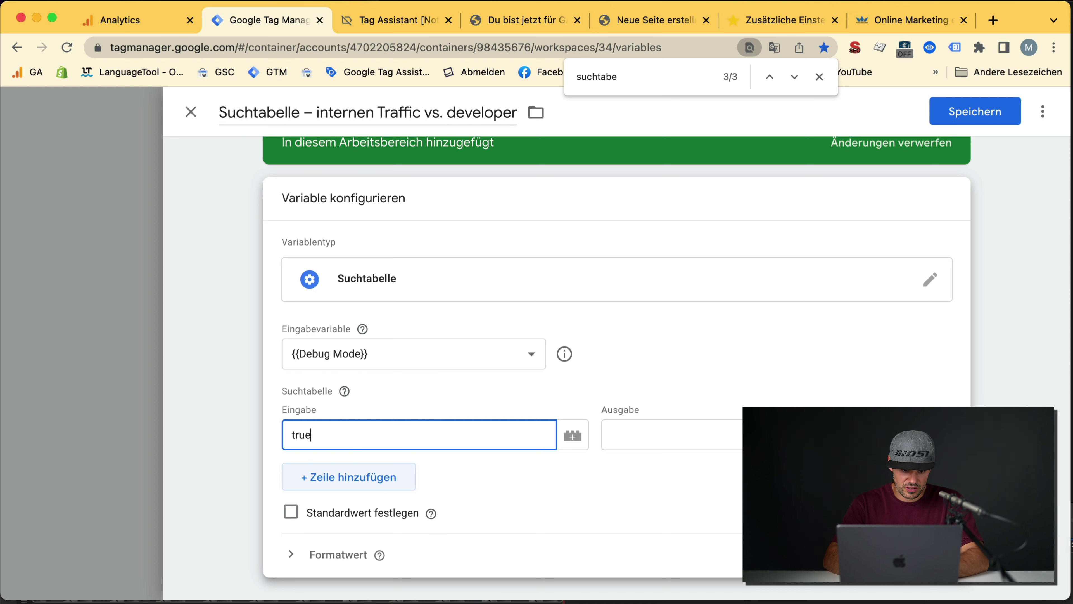
pyautogui.click(684, 433)
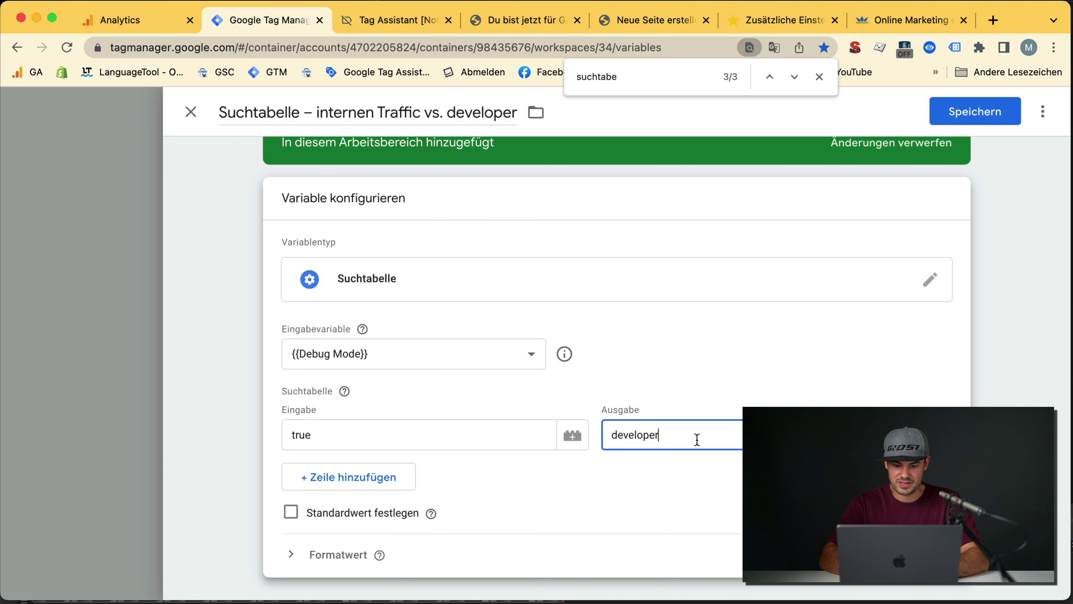
pyautogui.write('developer')
# - Add a second lookup table row with the input false and the variable {{CV – Internal Traffic}} as output
pyautogui.scroll(1, 603, 402)
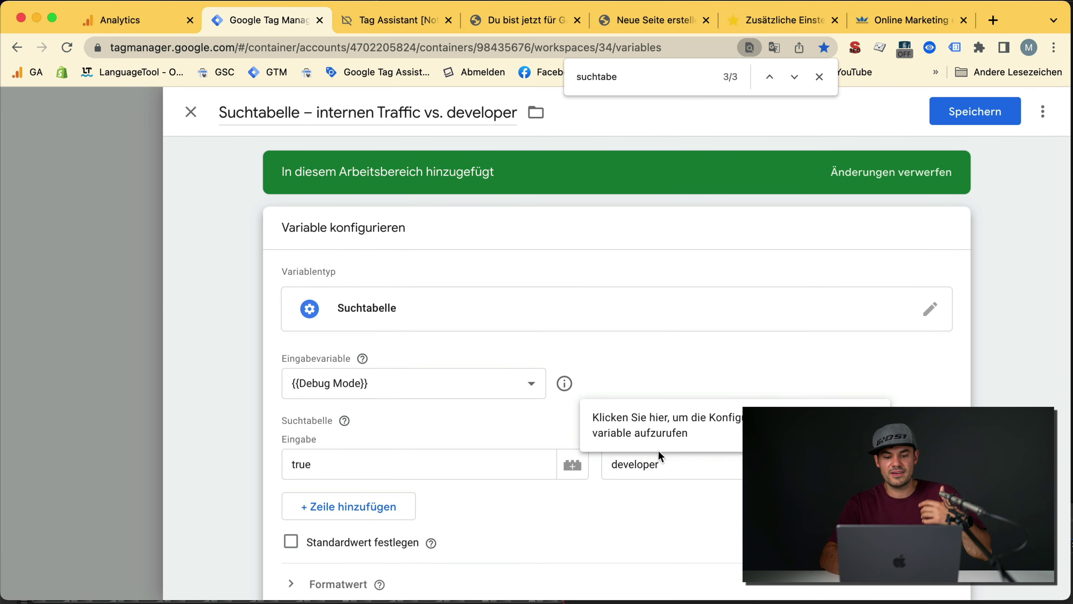
pyautogui.doubleClick(662, 458)
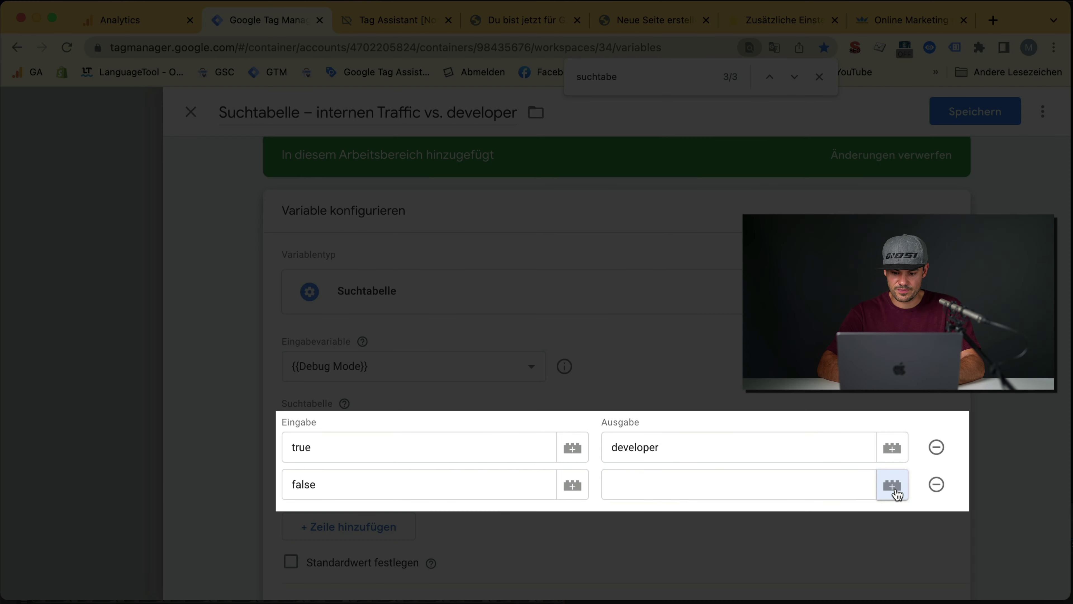
pyautogui.click(895, 491)
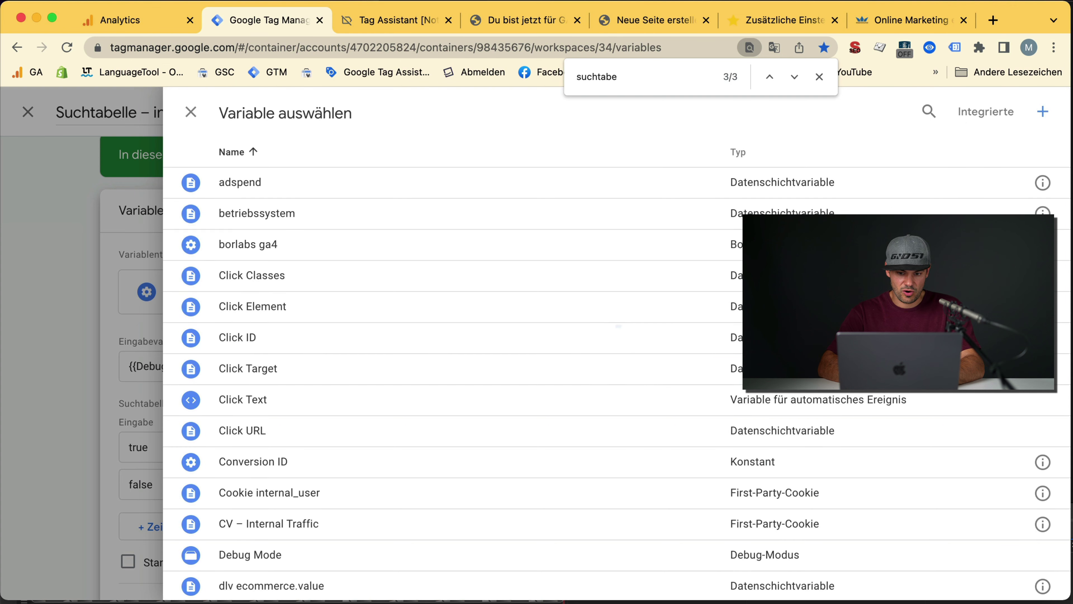
pyautogui.click(929, 110)
pyautogui.write('cookie')
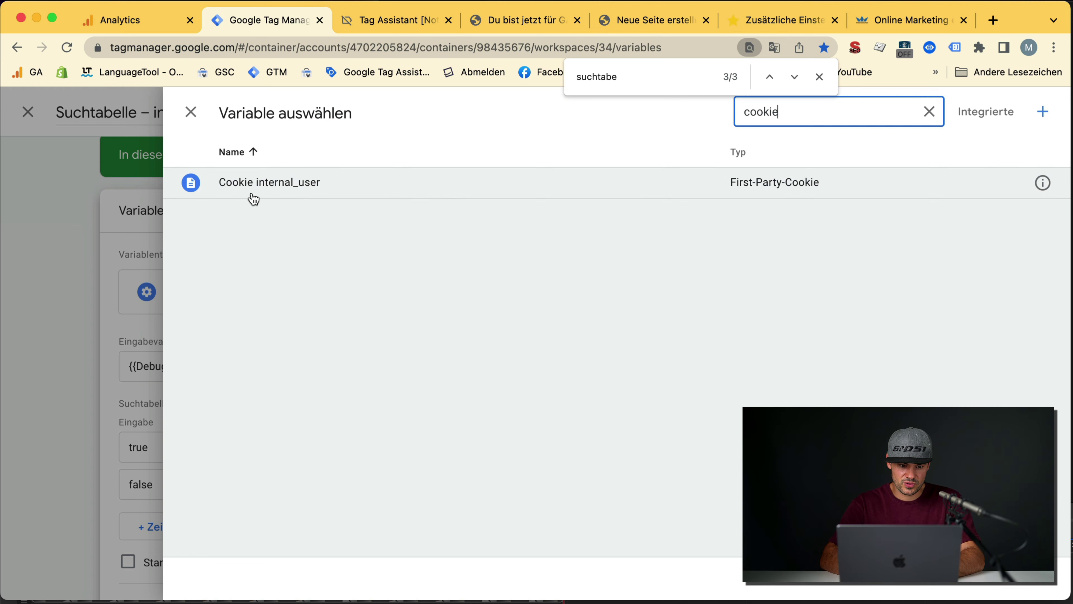
pyautogui.doubleClick(786, 113)
pyautogui.press('BackSpace')
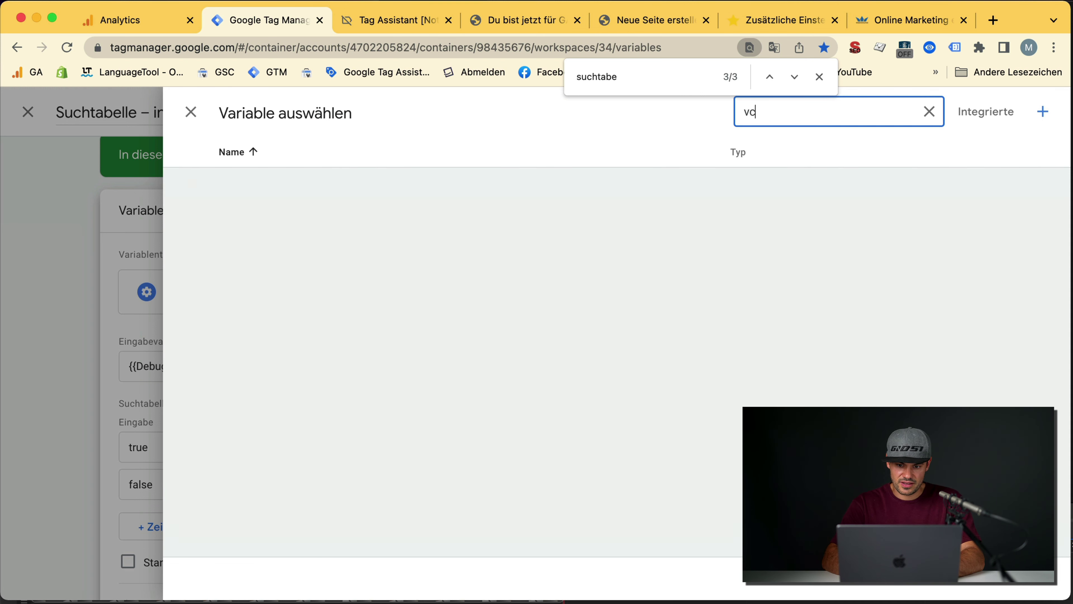
pyautogui.write('cv')
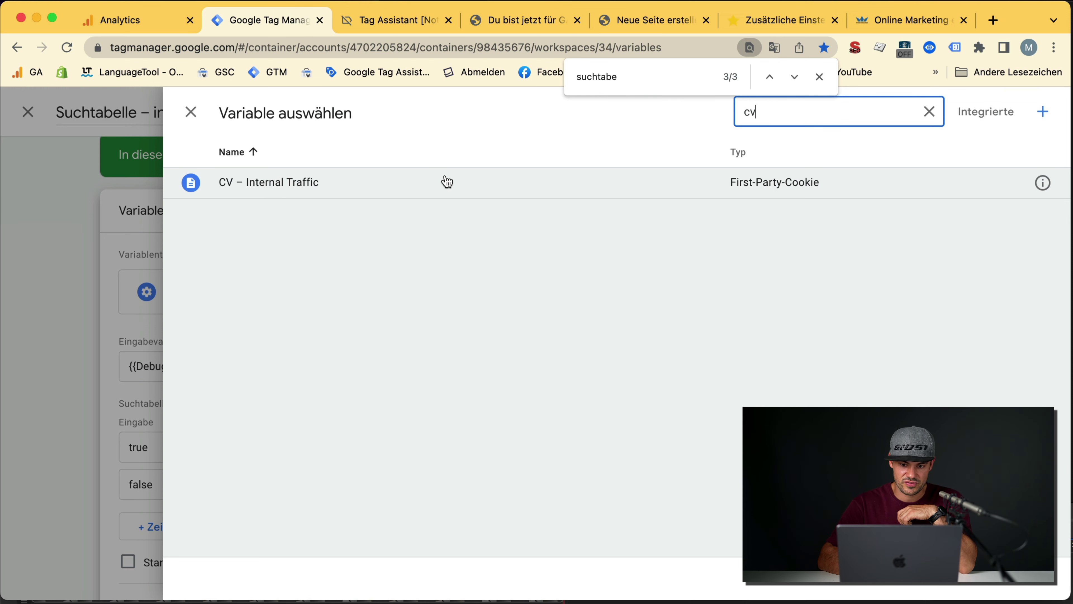
pyautogui.click(676, 186)
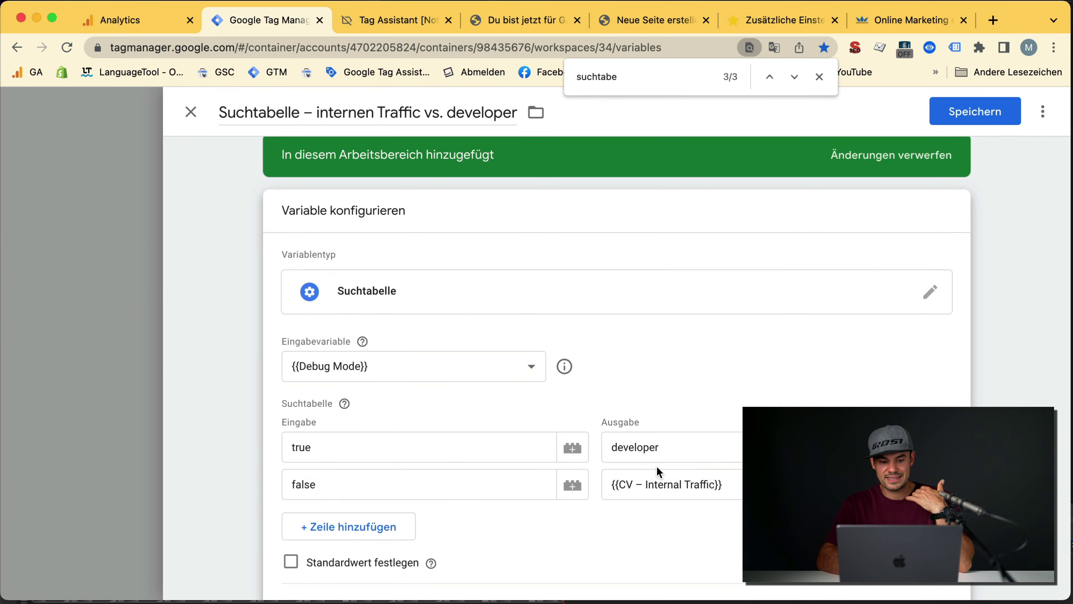
pyautogui.tripleClick(673, 486)
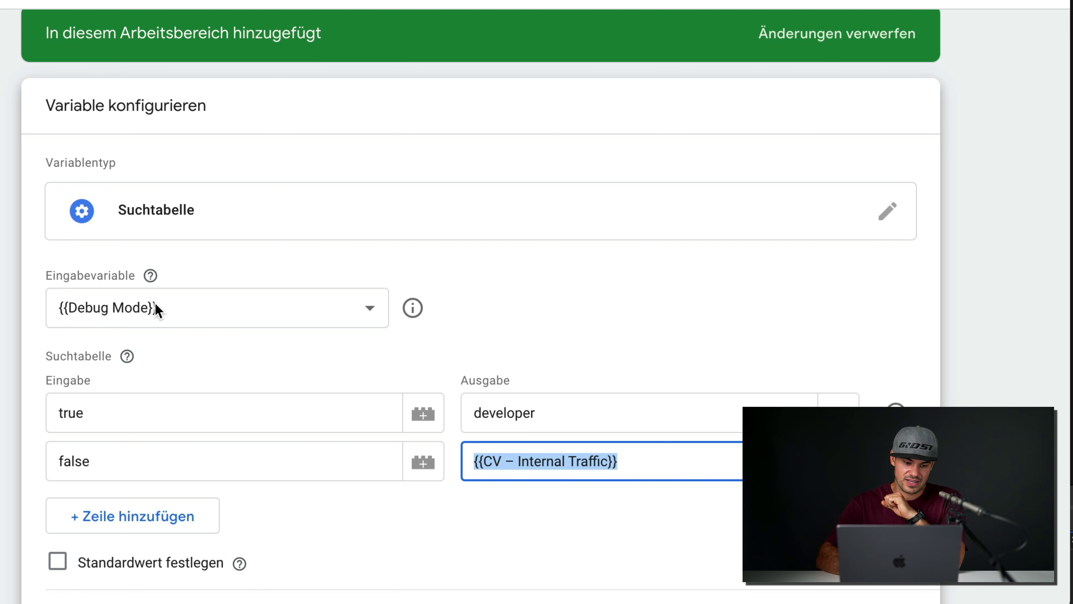
pyautogui.click(81, 437)
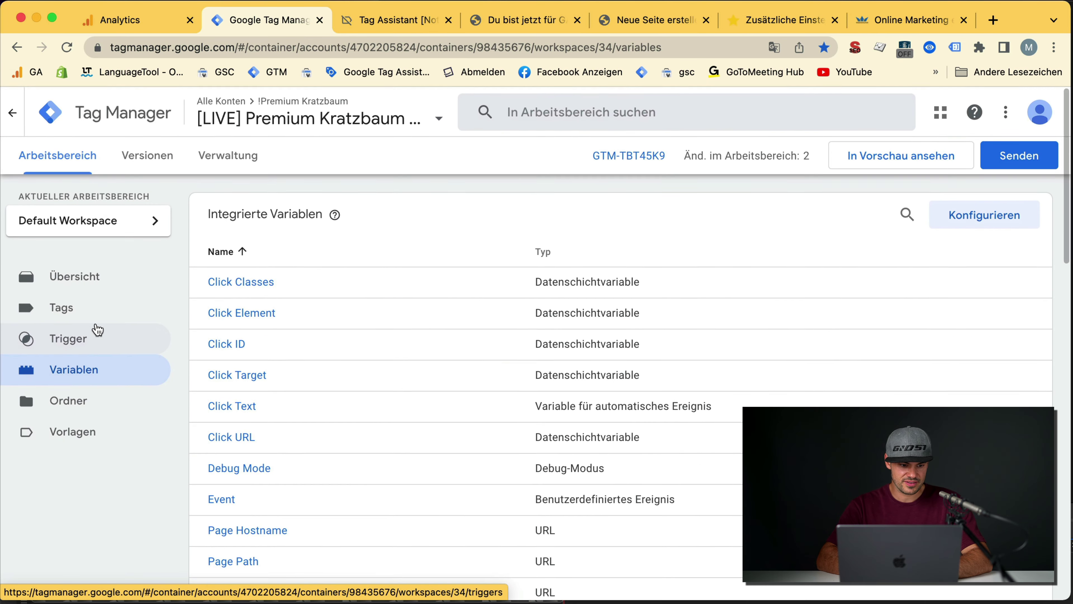
# - Open the GA4 Datenstream Basis configuration tag for editing and add an empty row to its fields to set
pyautogui.click(88, 316)
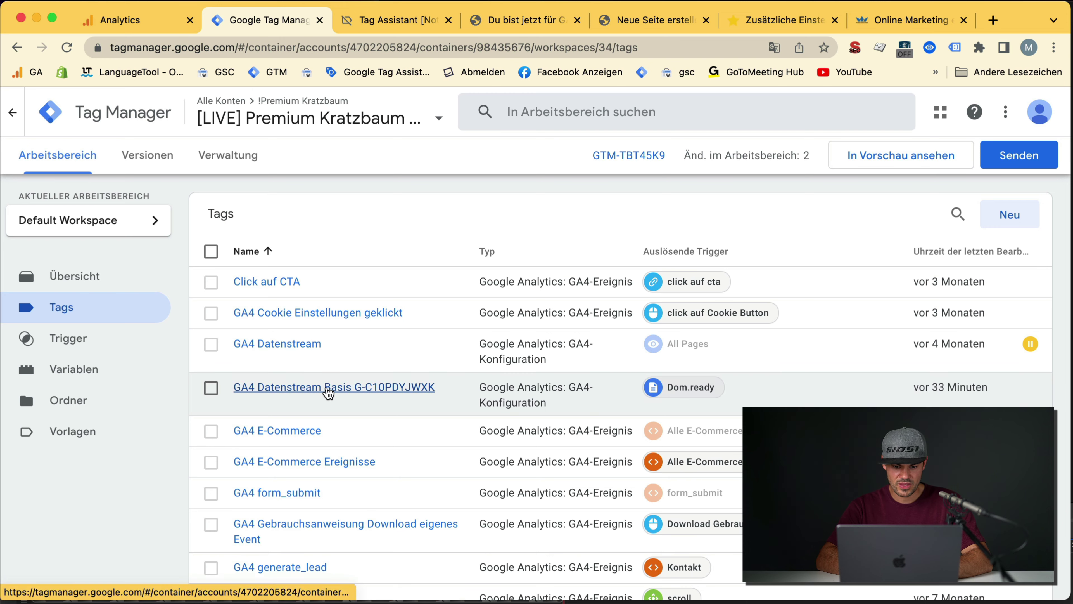
pyautogui.click(346, 388)
pyautogui.scroll(-3, 412, 407)
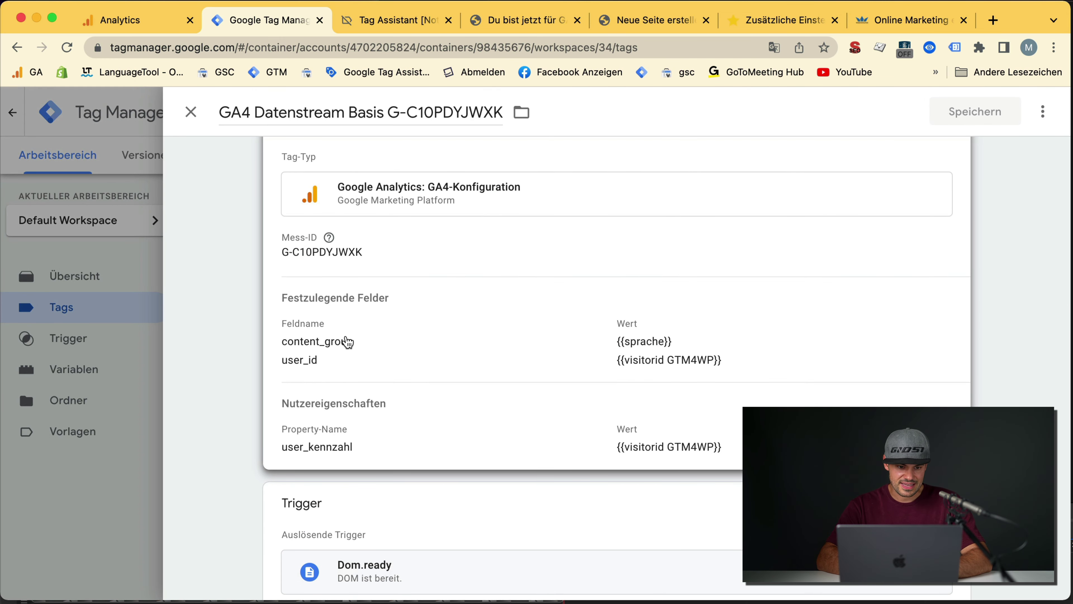
pyautogui.scroll(3, 347, 341)
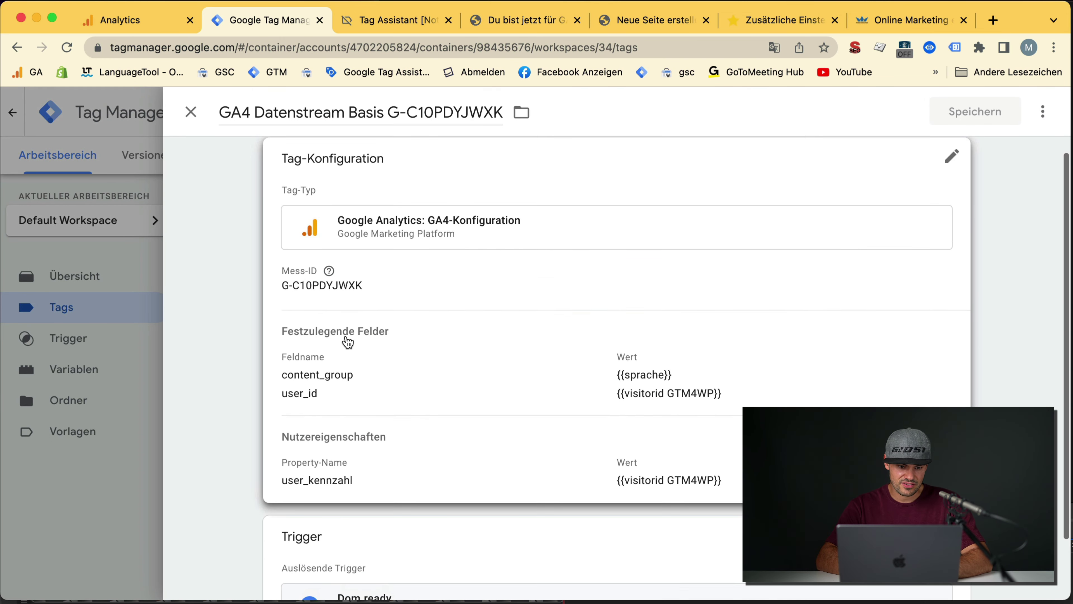
pyautogui.click(365, 411)
pyautogui.scroll(-3, 345, 500)
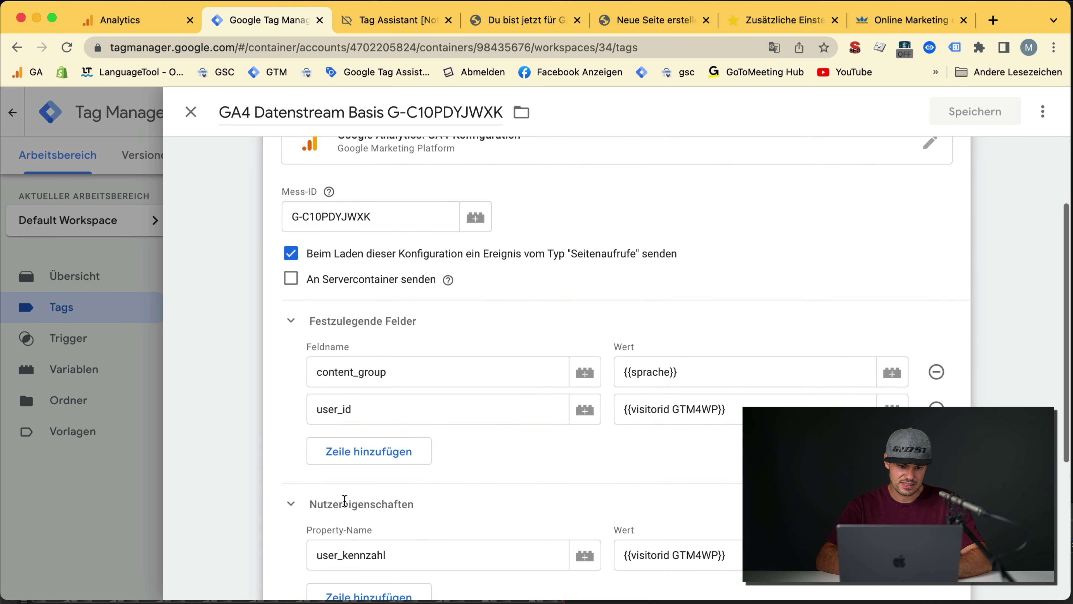
pyautogui.click(370, 449)
pyautogui.click(370, 448)
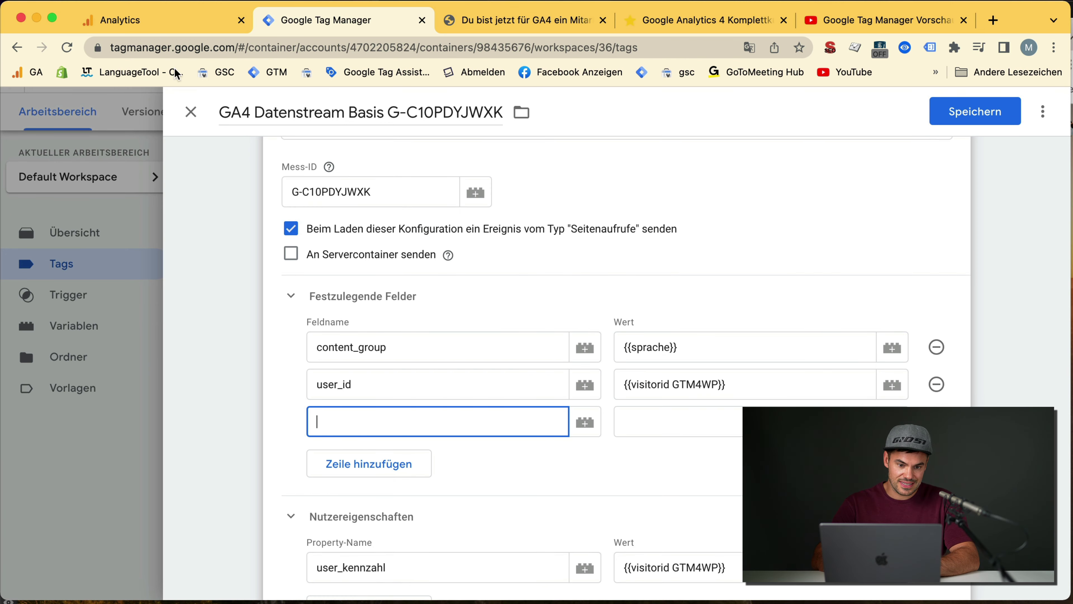
# - Switch to Google Analytics and check the parameter name and value in the data filter "Interne Zugriffe von Mitarbeitern"
pyautogui.click(163, 28)
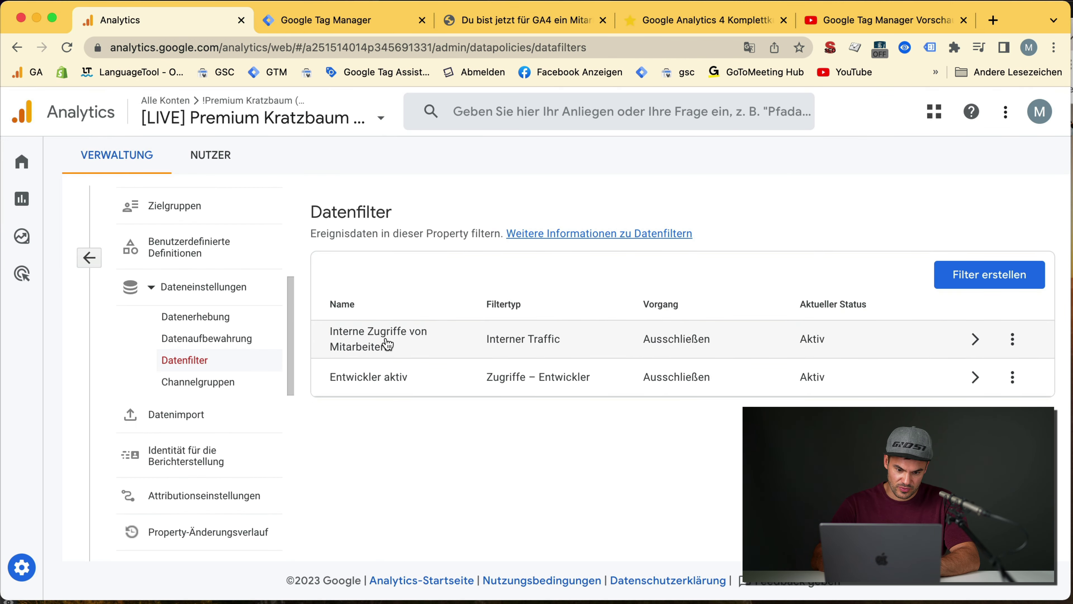
pyautogui.click(388, 345)
pyautogui.moveTo(324, 431)
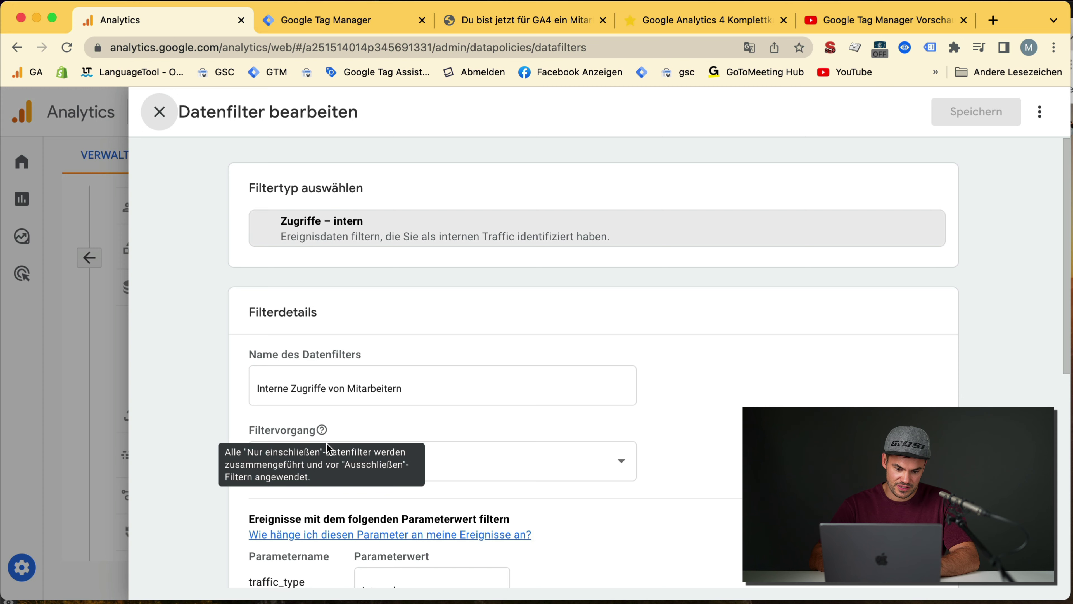
pyautogui.scroll(-5, 581, 485)
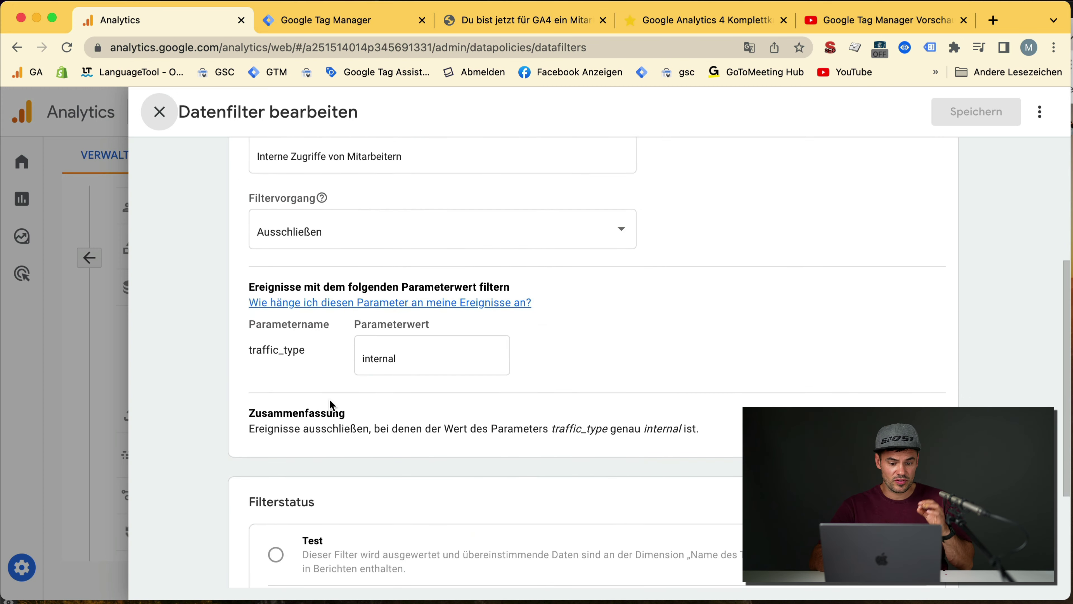
# - Copy the parameter name traffic_type from the data filter and enter it as the new field's name in the Tag Manager configuration tag
pyautogui.doubleClick(279, 350)
pyautogui.click(311, 23)
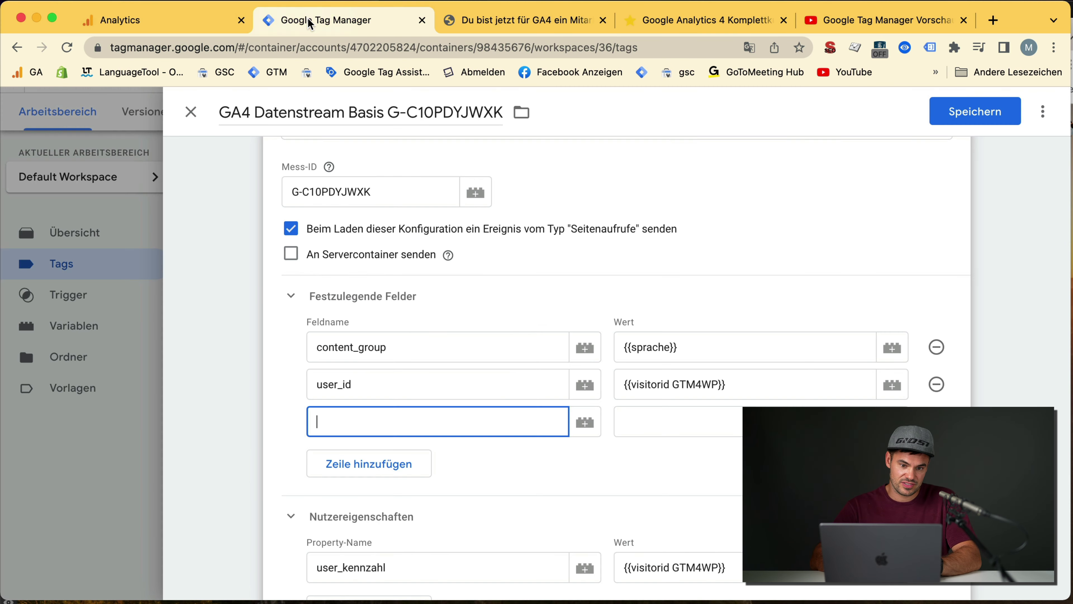
# - Try internal, copied from the Google Analytics data filter, as the traffic_type field's value in Tag Manager, and clear it
pyautogui.click(200, 25)
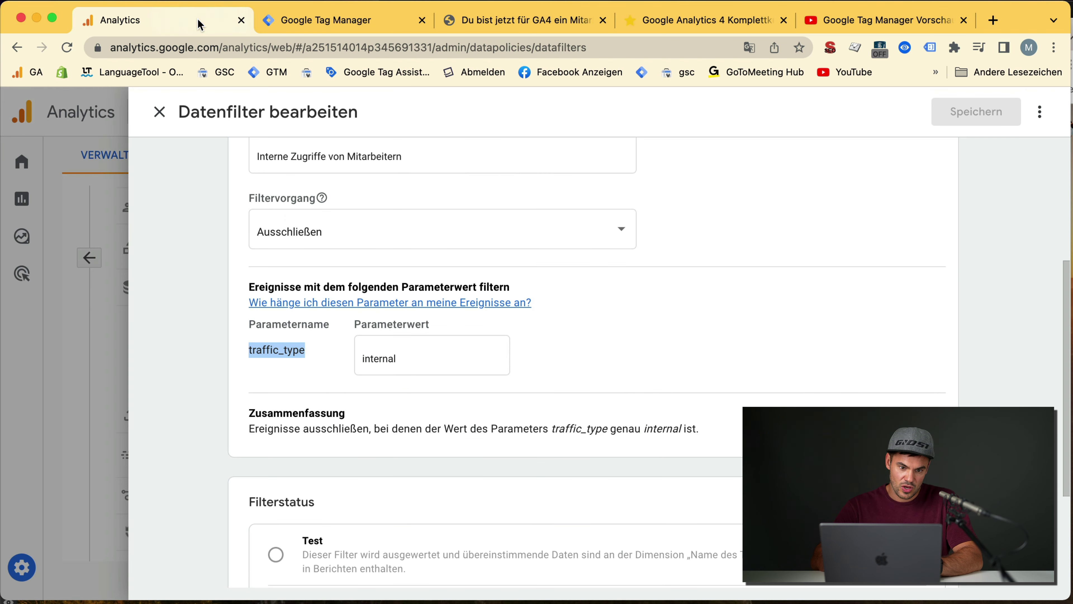
pyautogui.doubleClick(407, 357)
pyautogui.press('super+c')
pyautogui.click(359, 30)
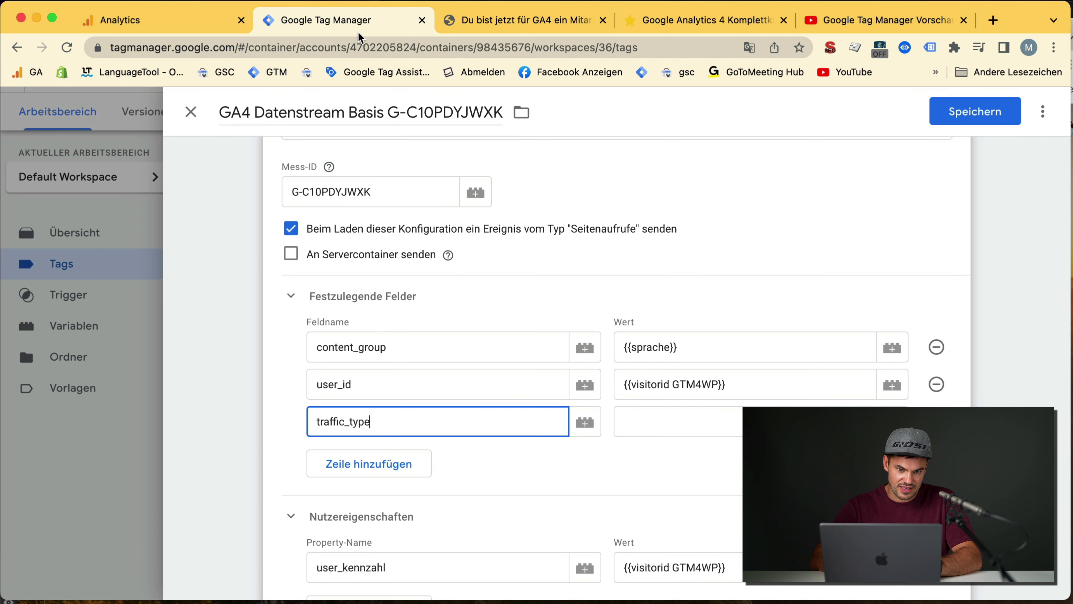
pyautogui.click(707, 424)
pyautogui.press('super+v')
pyautogui.doubleClick(708, 424)
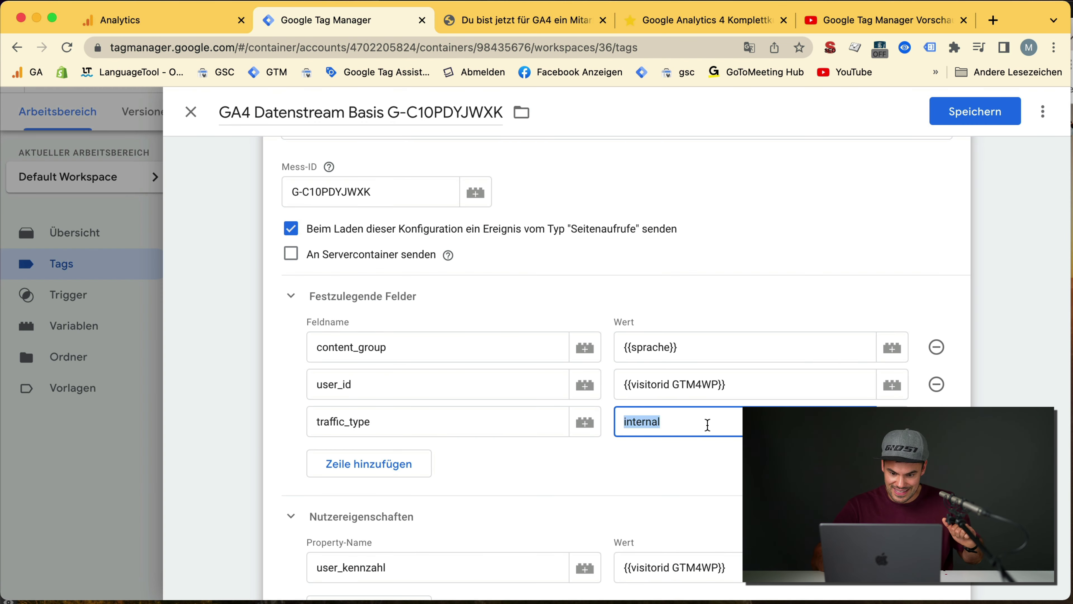
pyautogui.press('BackSpace')
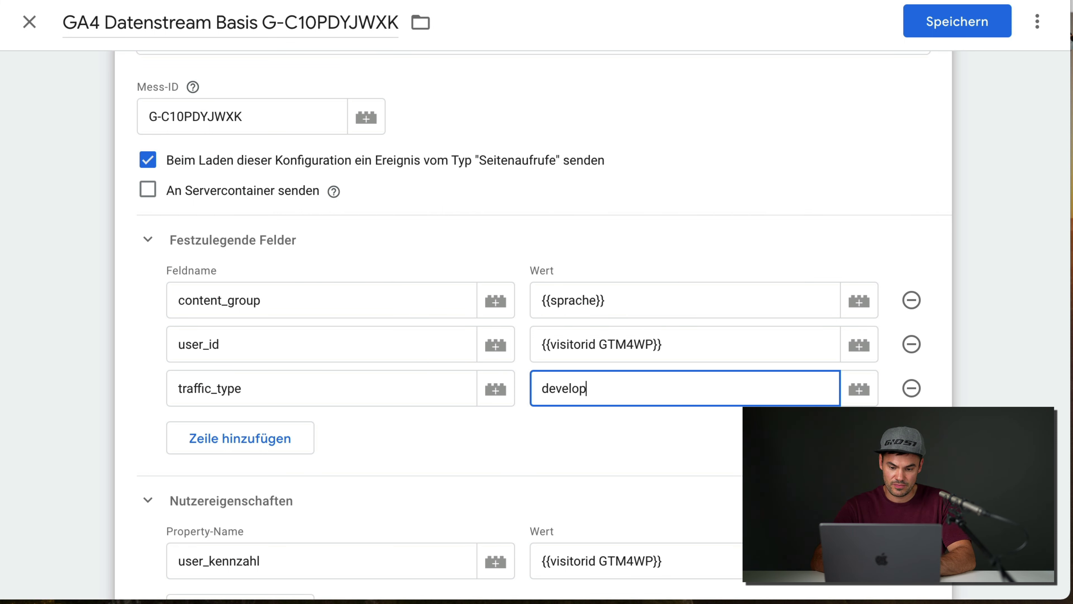
# - Try developer as a fixed value for the traffic_type field and clear it
pyautogui.write('er')
pyautogui.doubleClick(609, 388)
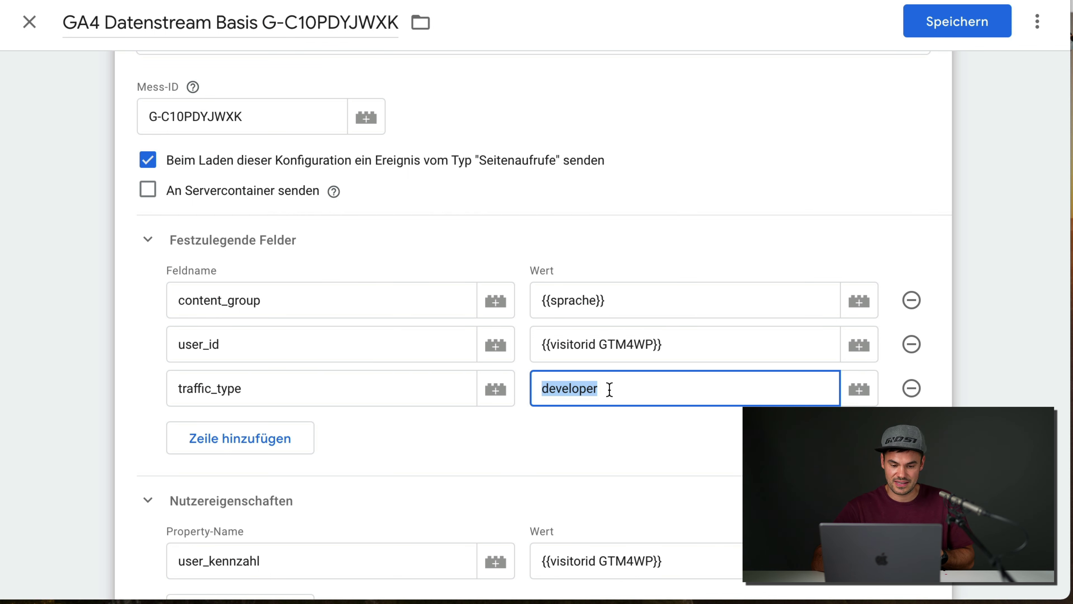
pyautogui.click(307, 376)
pyautogui.doubleClick(554, 388)
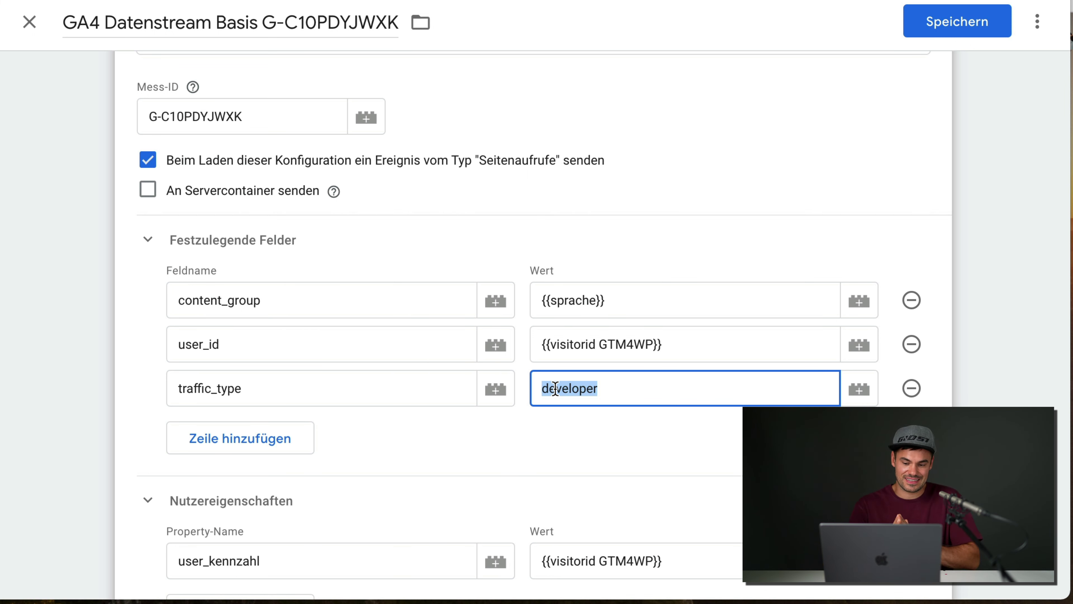
pyautogui.press('BackSpace')
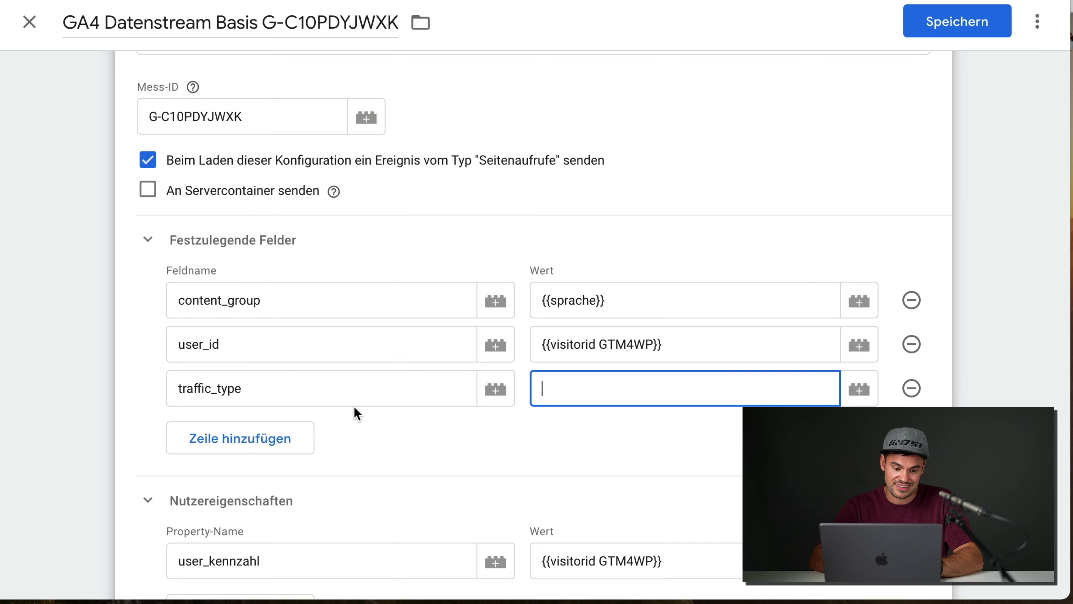
# - Set the traffic_type field's value to the variable "Suchtabelle – internen Traffic vs. developer" and save the configuration tag
pyautogui.doubleClick(340, 386)
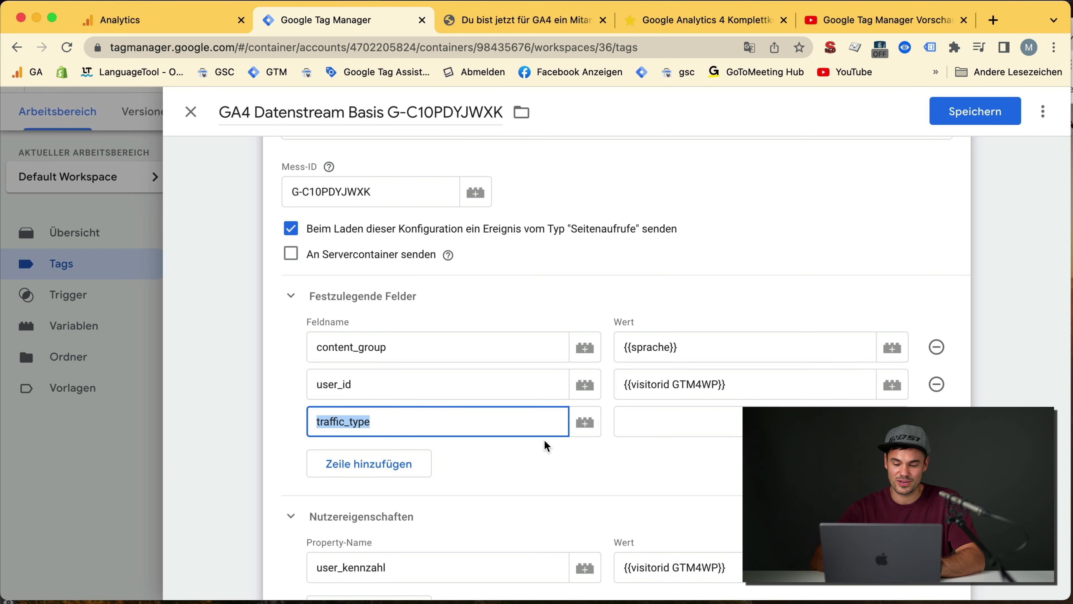
pyautogui.click(892, 422)
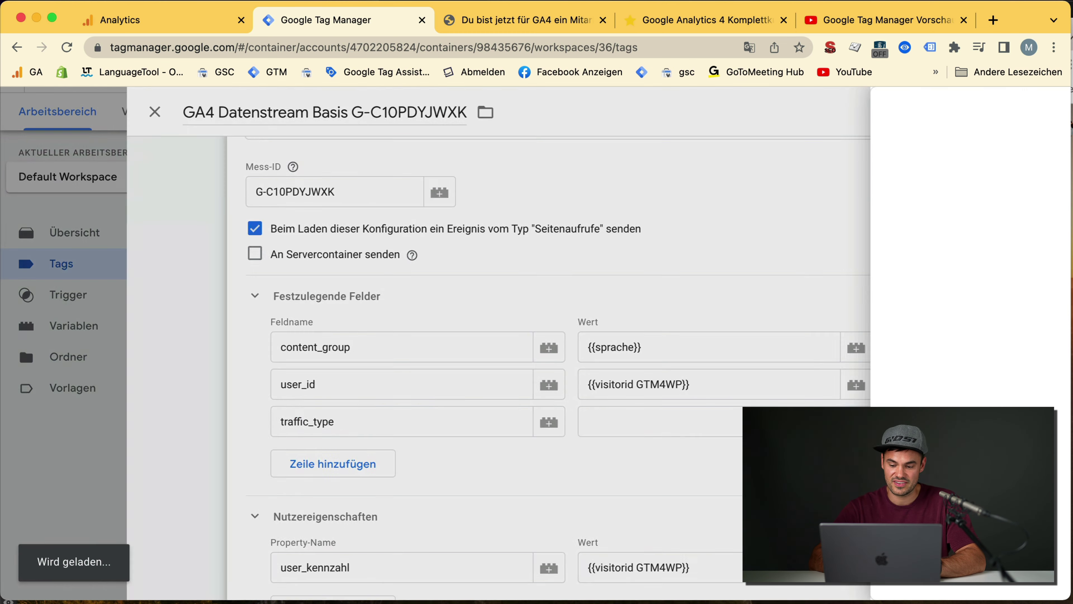
pyautogui.click(925, 111)
pyautogui.write('Such')
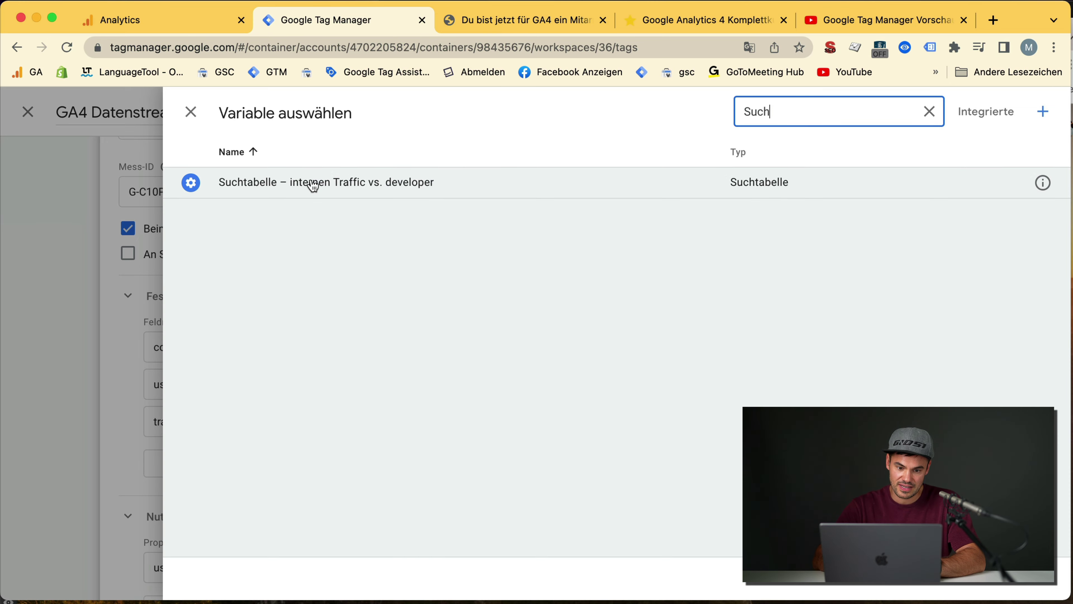
pyautogui.click(313, 186)
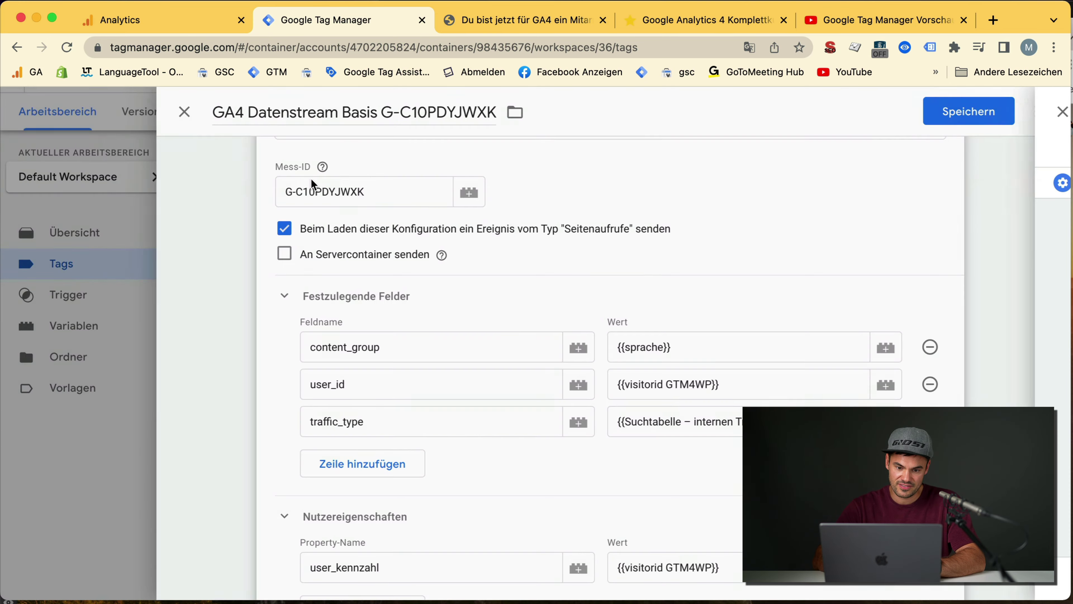
pyautogui.click(989, 109)
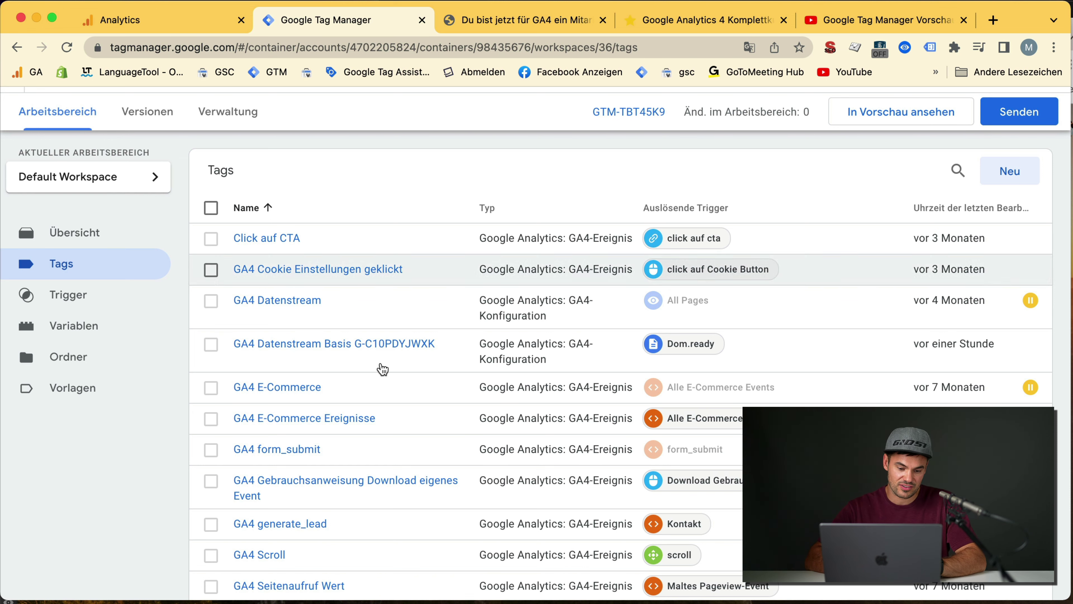
# - Open the GA4 form_submit tag, add an empty event parameter row and discard the changes
pyautogui.scroll(-3, 211, 444)
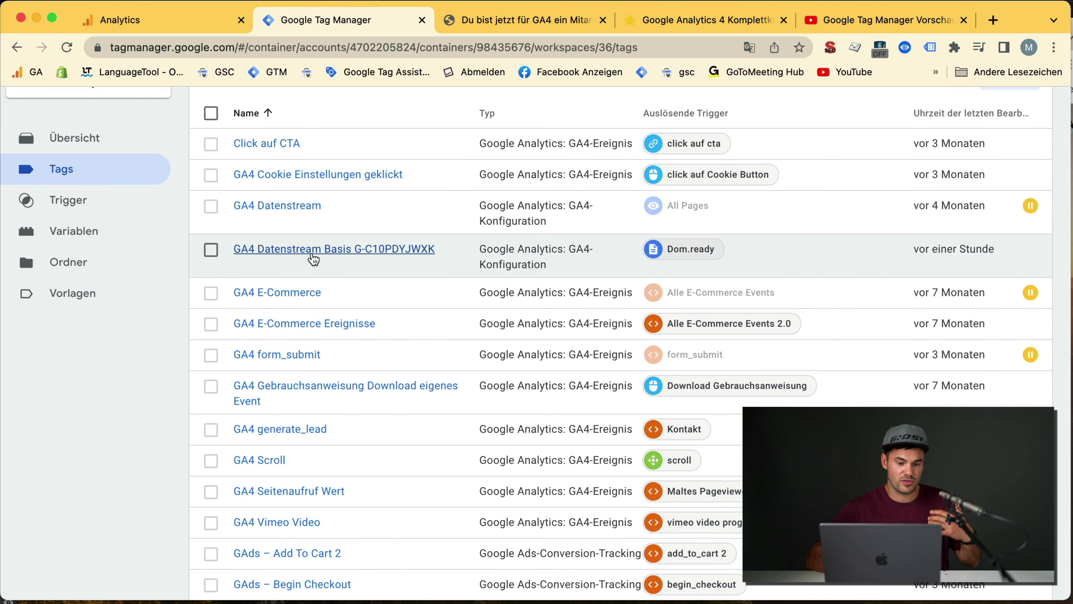
pyautogui.click(277, 356)
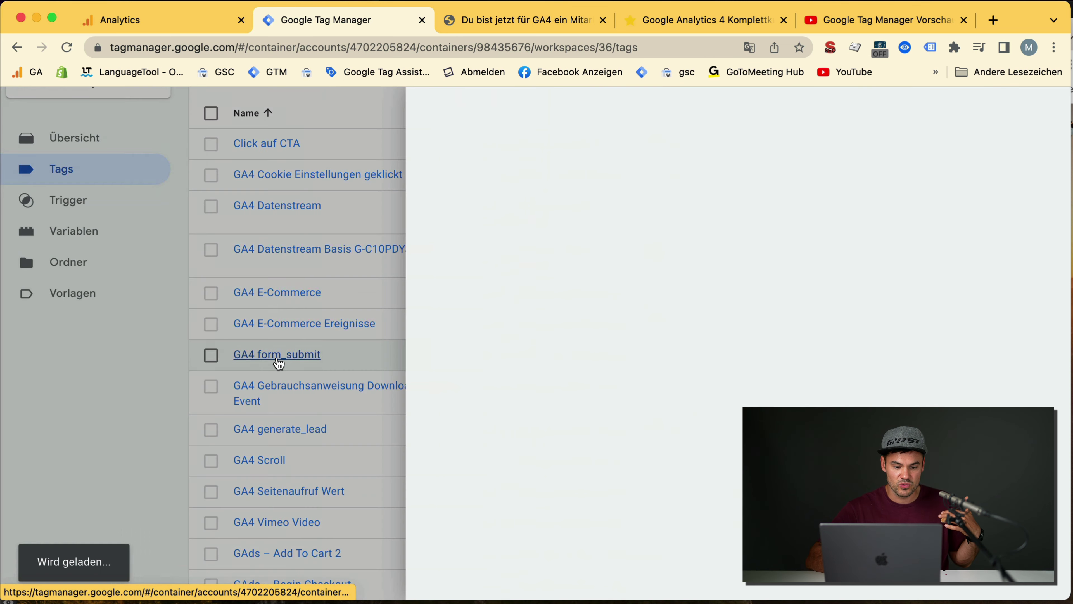
pyautogui.scroll(-3, 388, 395)
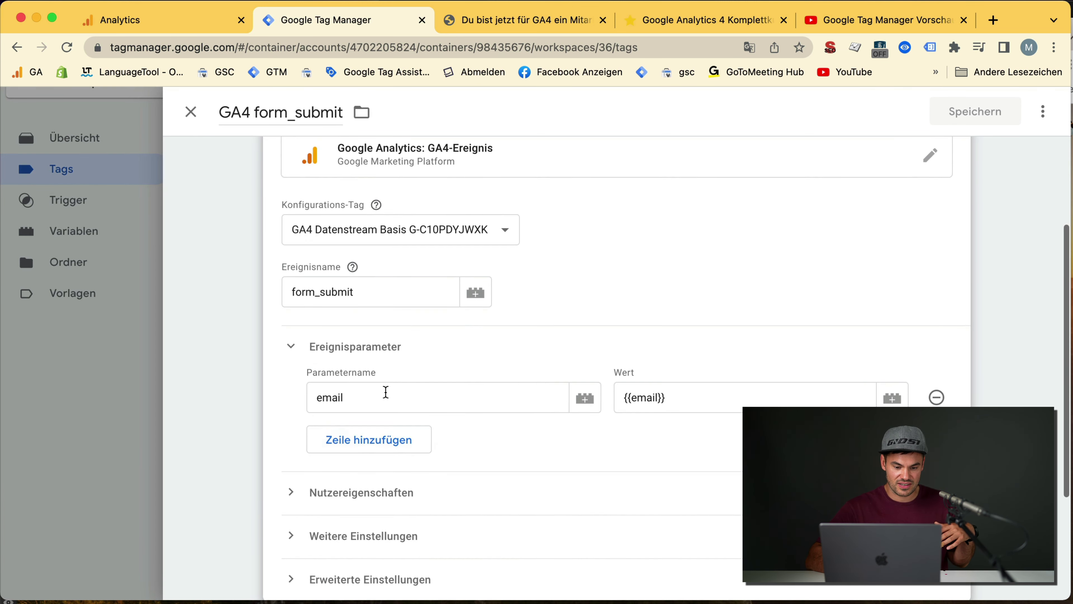
pyautogui.click(371, 441)
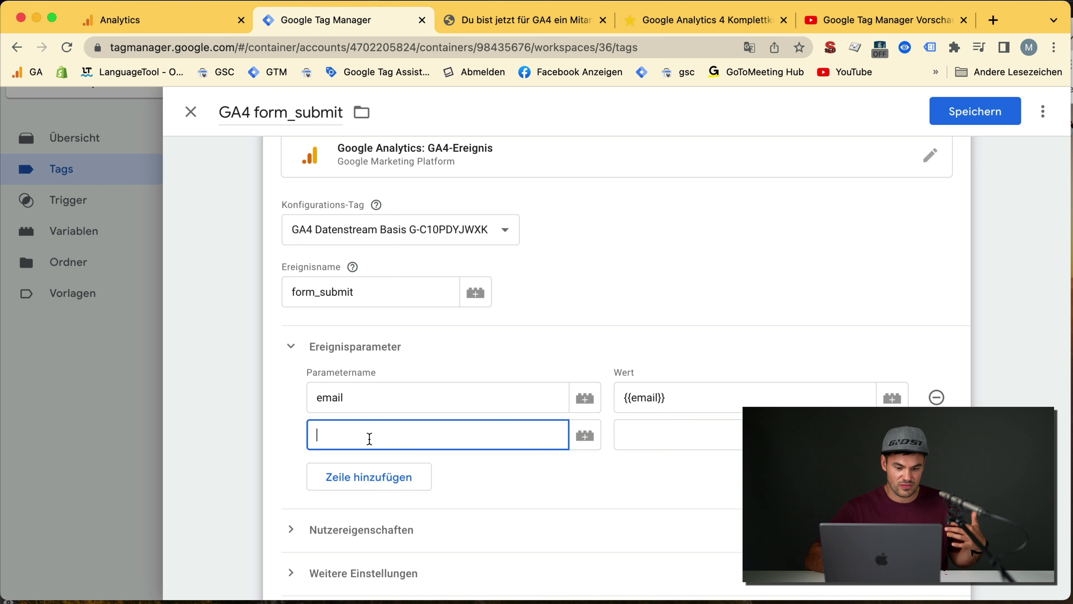
pyautogui.doubleClick(324, 293)
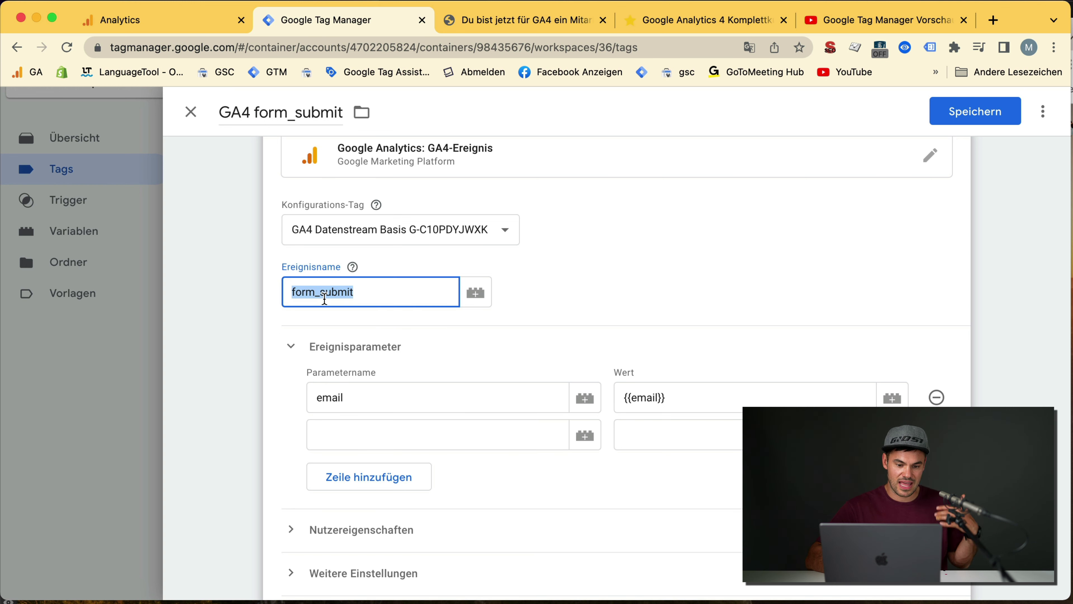
pyautogui.click(191, 113)
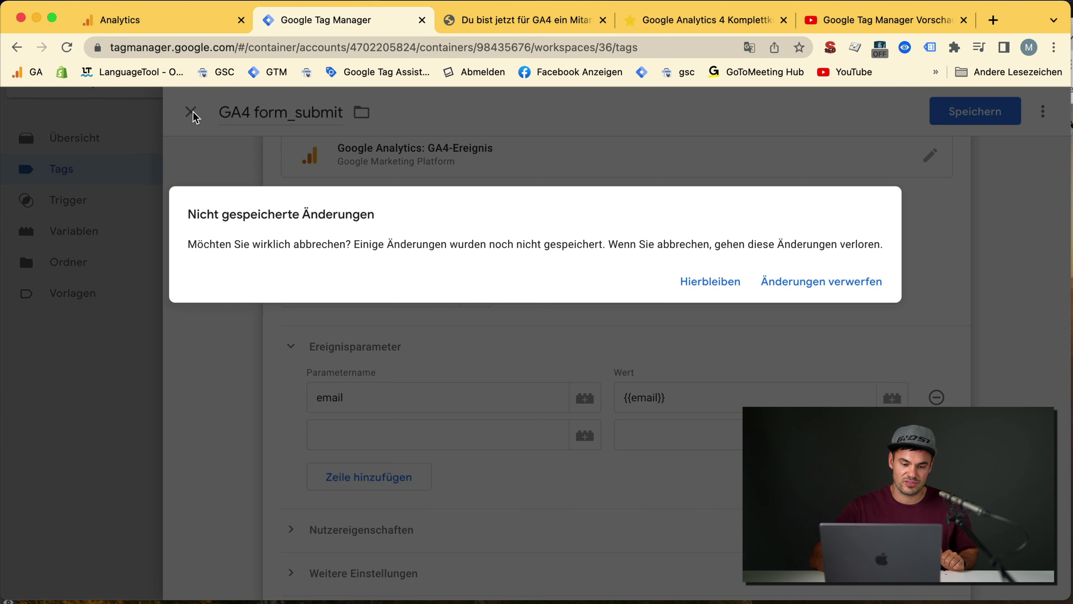
pyautogui.click(794, 281)
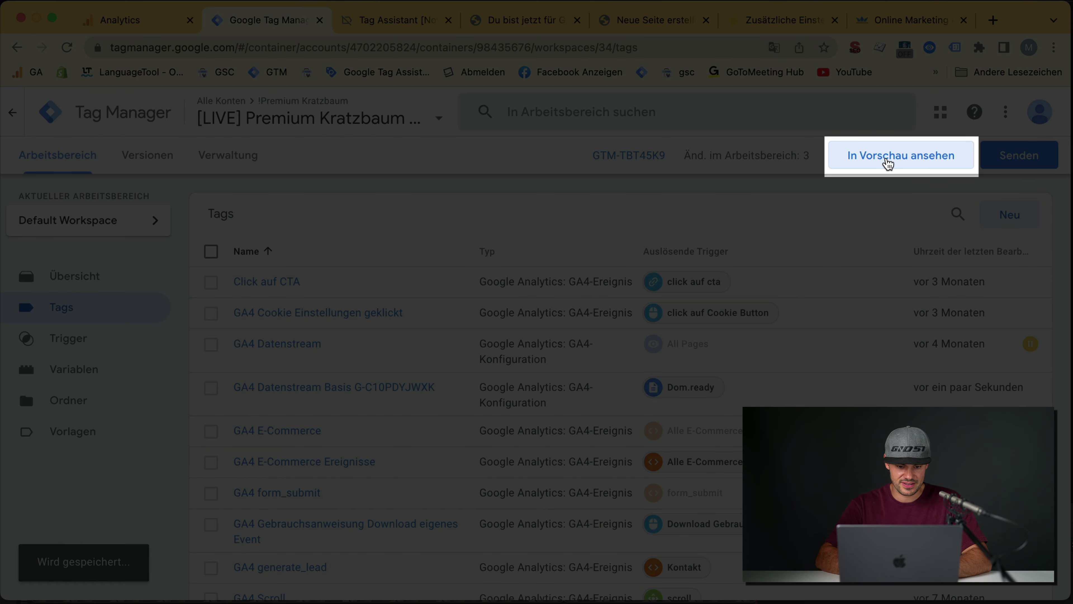
# - Start the container preview and select the traffic_type cookie on the connected premium-kratzbaum.de page
pyautogui.click(887, 163)
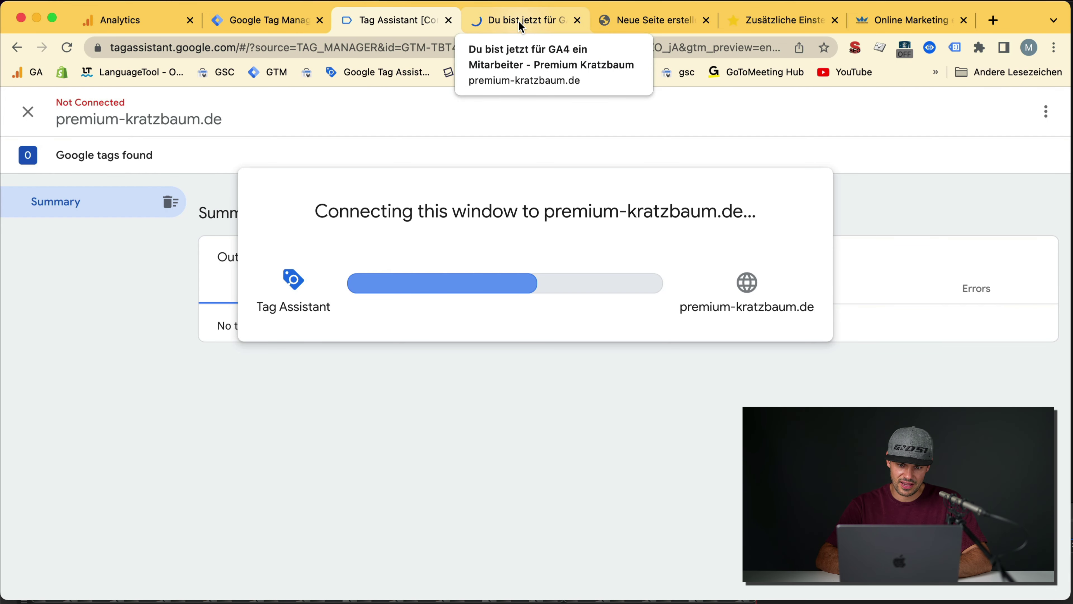
pyautogui.click(529, 21)
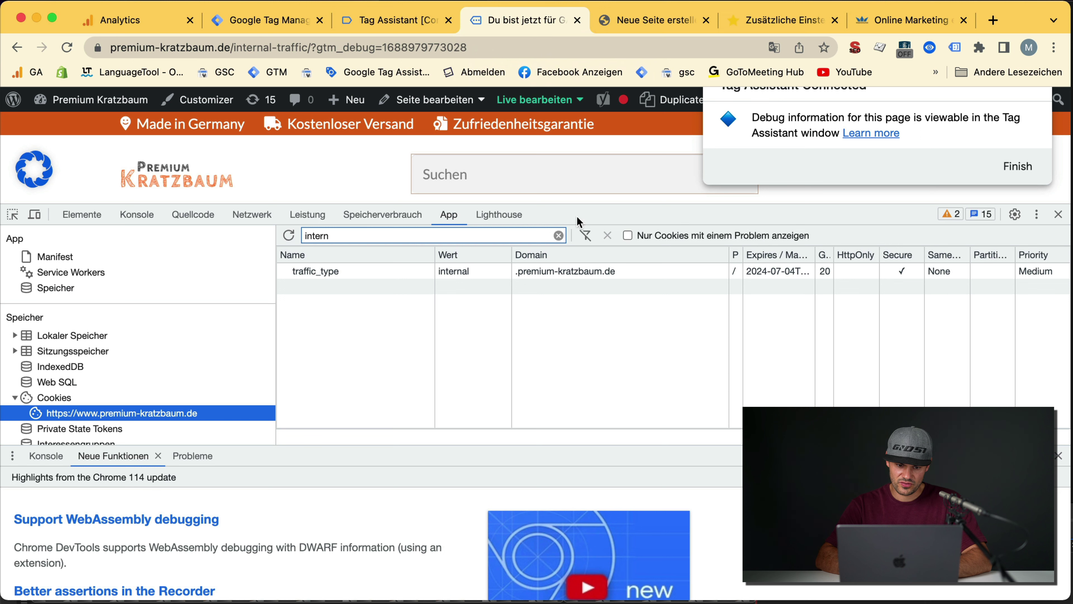
pyautogui.moveTo(581, 206); pyautogui.dragTo(549, 295)
pyautogui.click(344, 362)
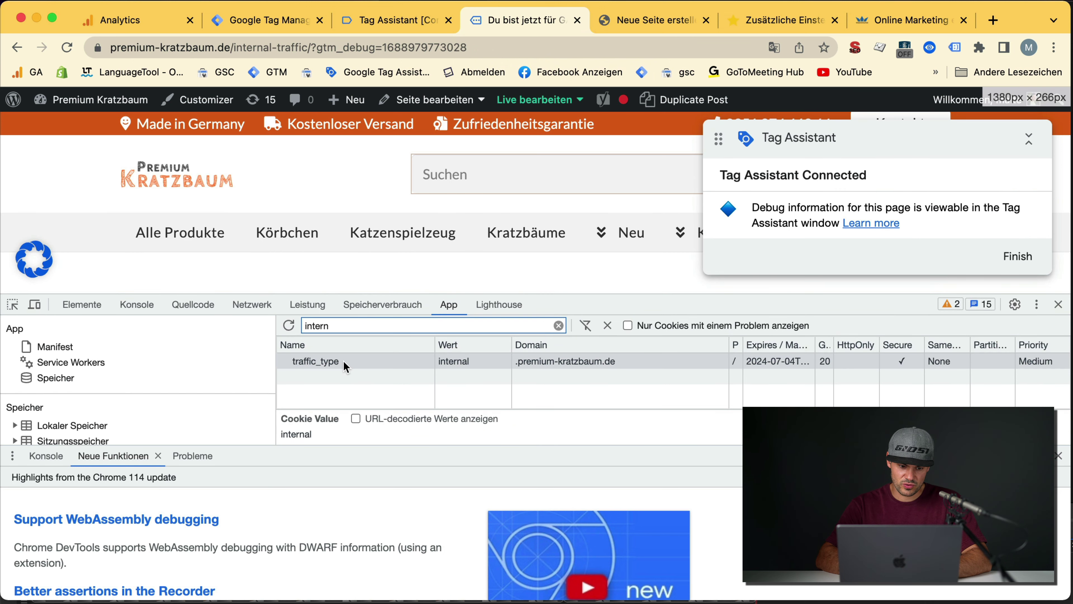
# - Open the shop's Katzenspielzeug category and check the value of the traffic_type cookie there
pyautogui.click(389, 244)
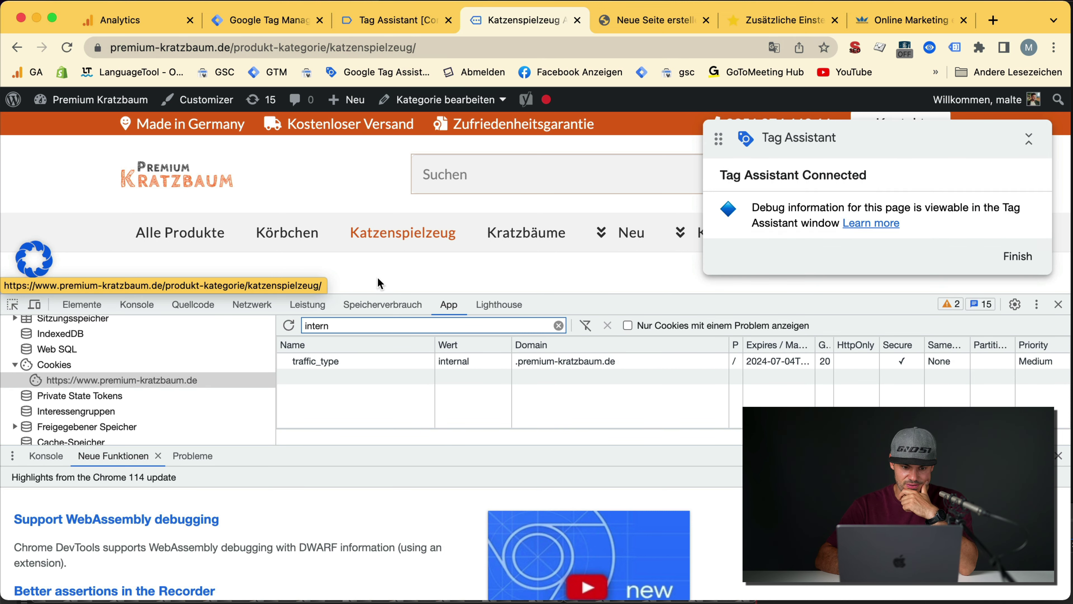
pyautogui.click(341, 366)
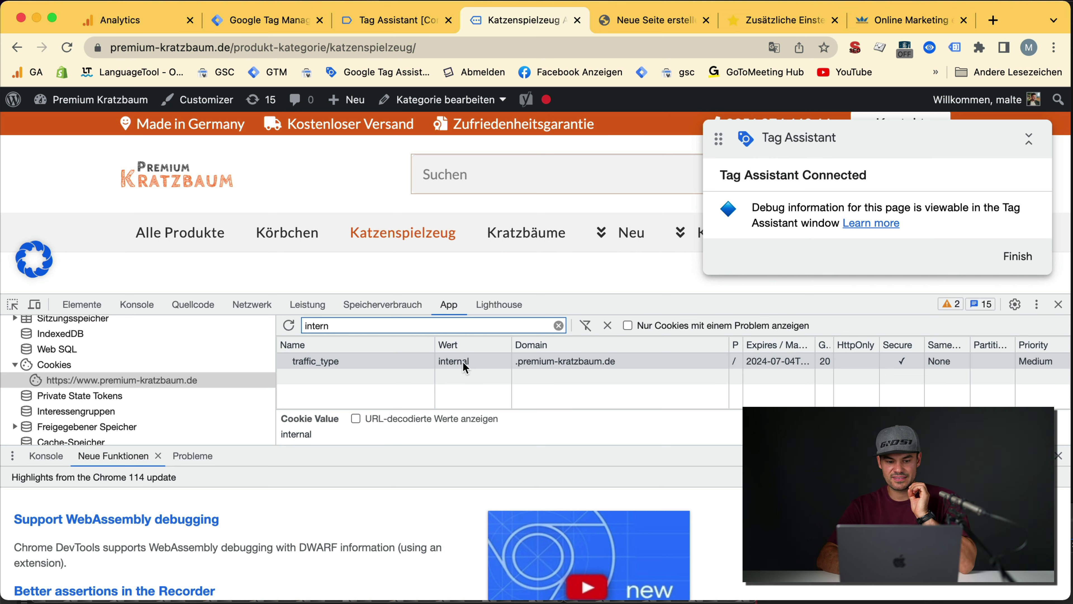
pyautogui.moveTo(717, 141); pyautogui.dragTo(669, 140)
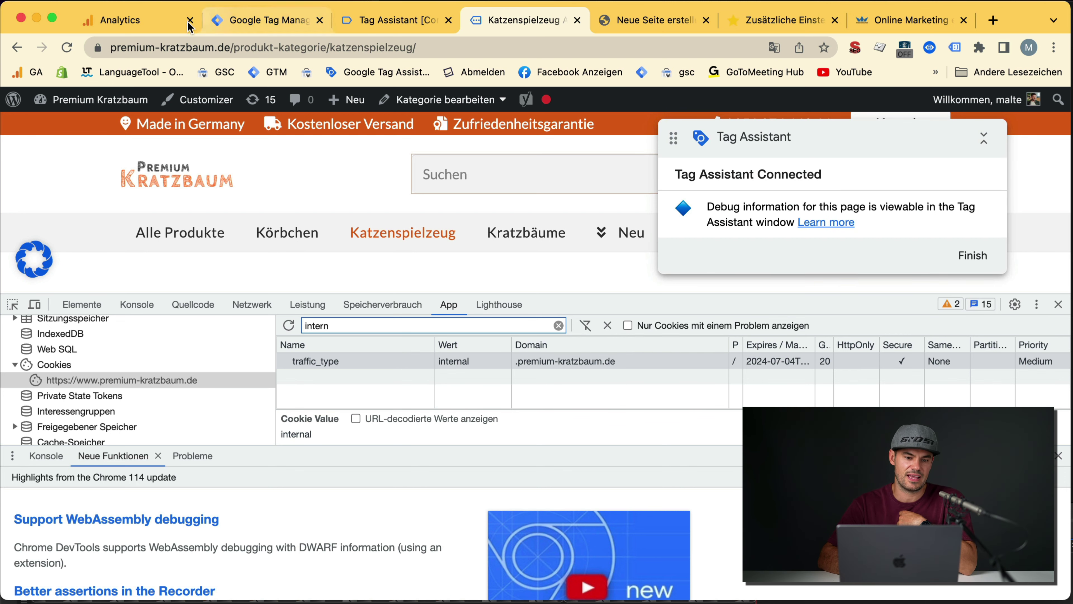
# - Switch to Google Analytics, close the data filter and open DebugView for the property
pyautogui.click(127, 20)
pyautogui.click(163, 113)
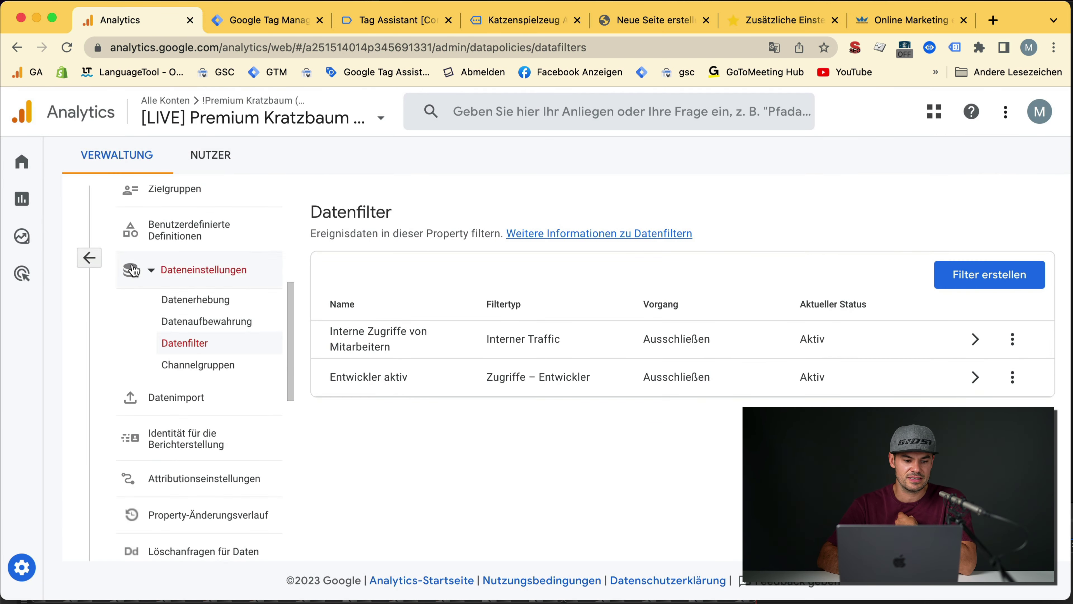
pyautogui.click(88, 258)
pyautogui.scroll(-5, 336, 472)
pyautogui.scroll(2, 523, 292)
pyautogui.click(498, 302)
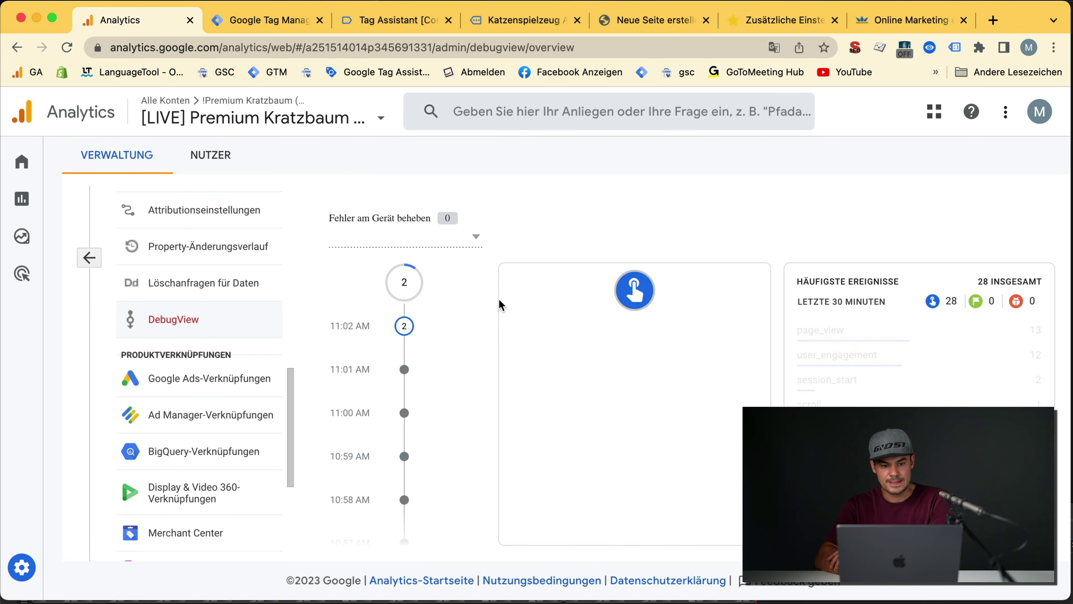
# - Examine the parameters of the latest page_view event, expanding page_location, and close the event details
pyautogui.click(636, 362)
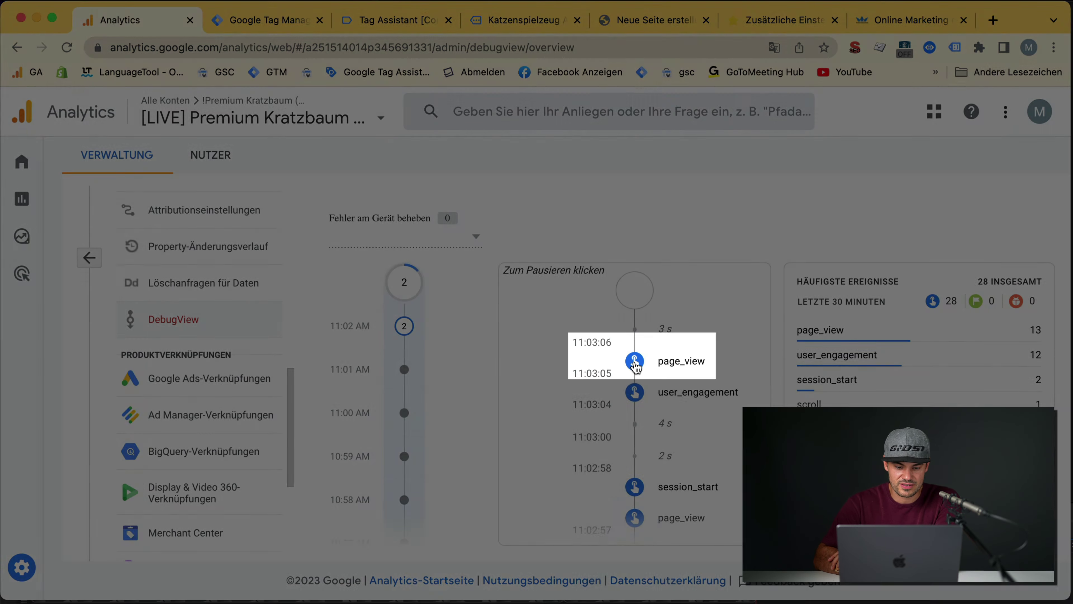
pyautogui.scroll(-3, 636, 365)
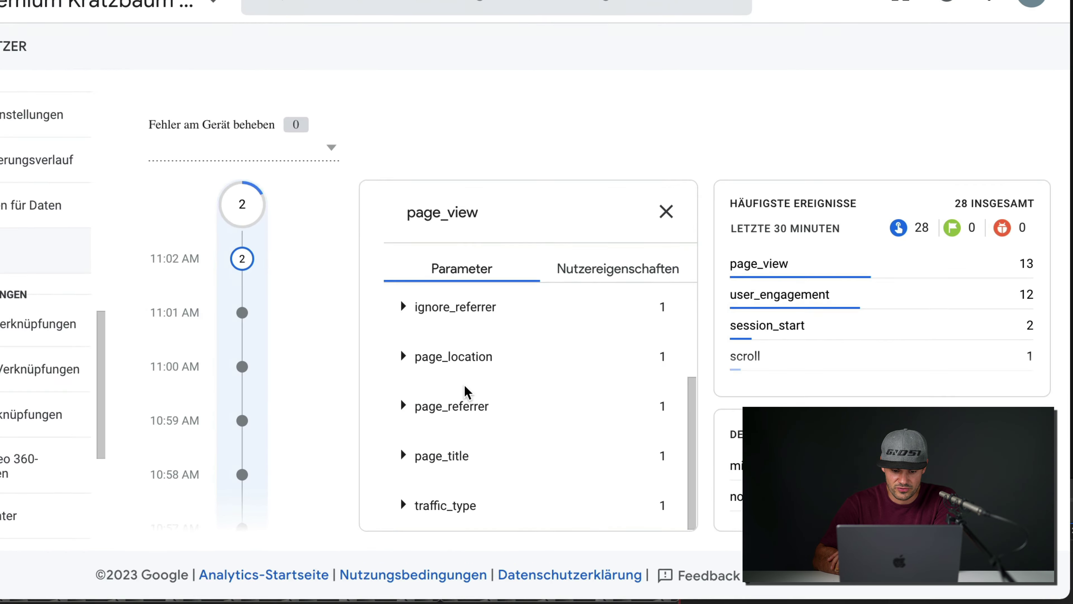
pyautogui.click(537, 405)
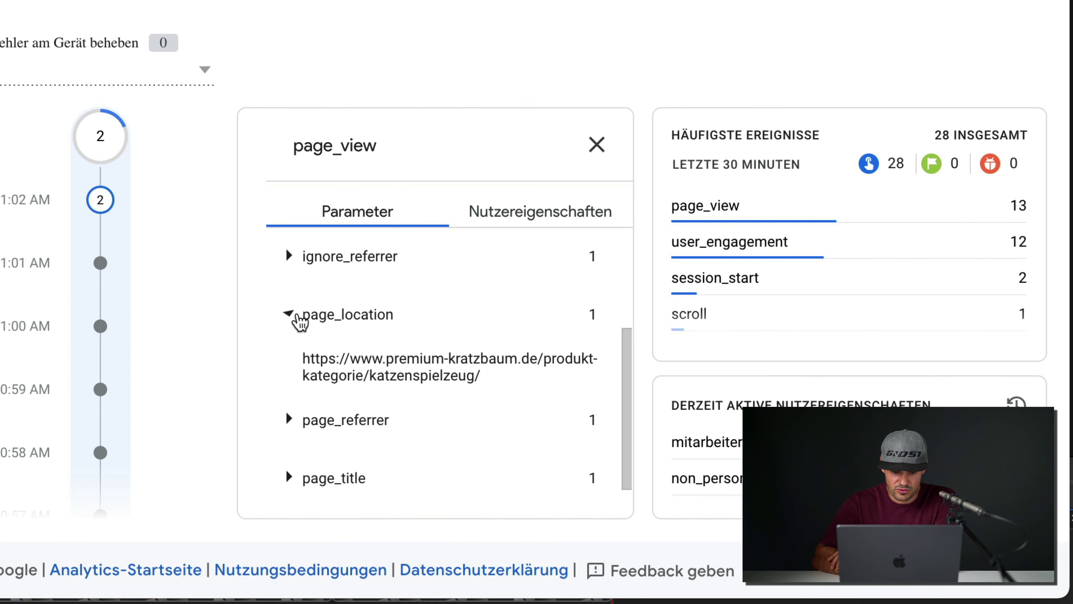
pyautogui.doubleClick(403, 383)
pyautogui.scroll(-1, 355, 410)
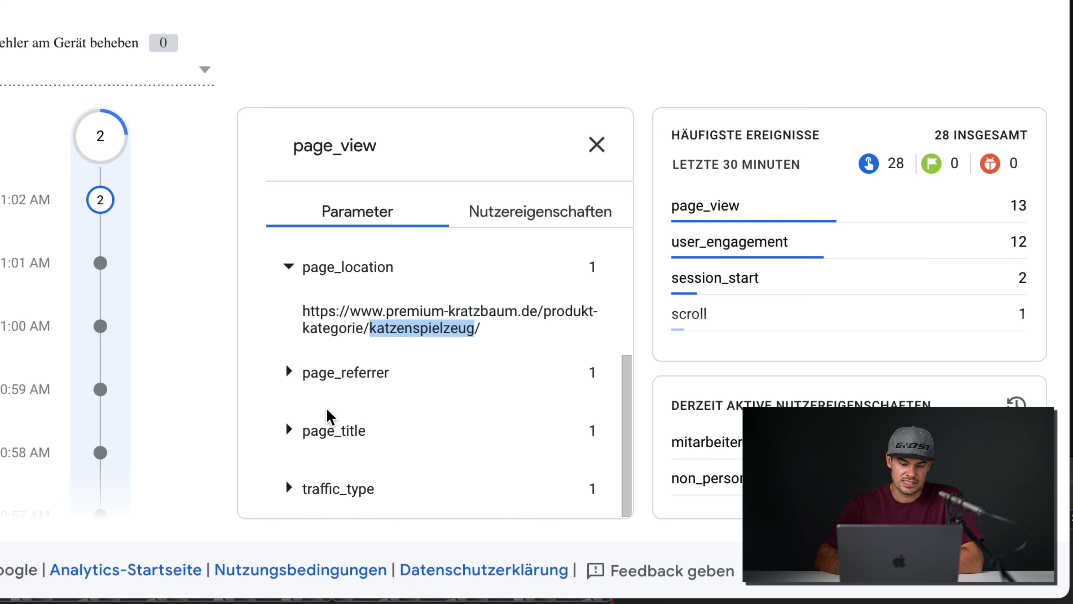
pyautogui.scroll(3, 328, 448)
pyautogui.click(597, 144)
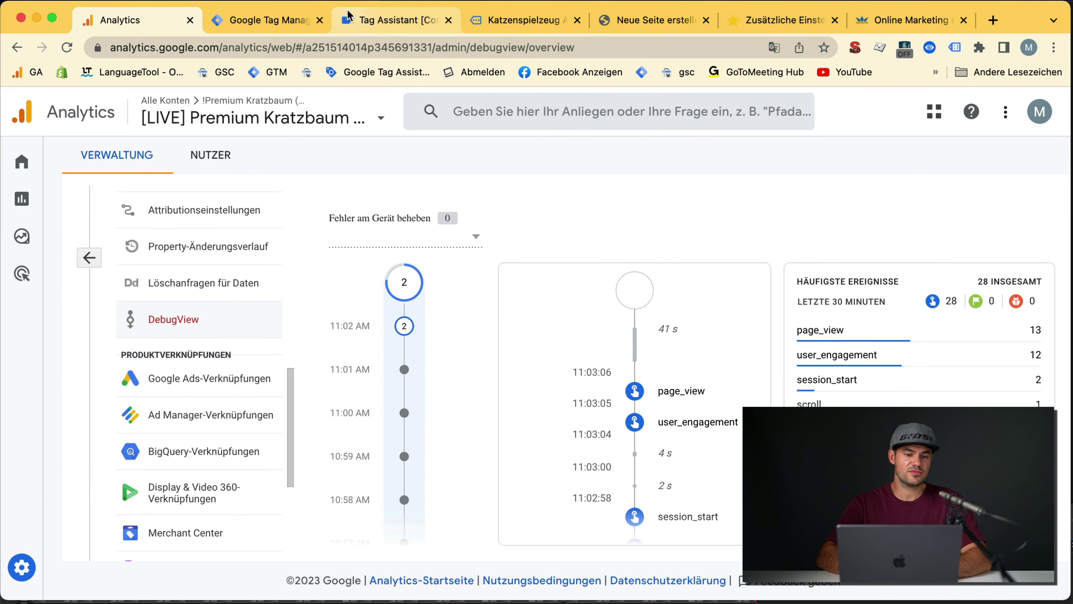
# - Review the traffic_type field and its lookup table value in Tag Manager's GA4 Datenstream Basis tag, and return to DebugView in Google Analytics
pyautogui.click(296, 21)
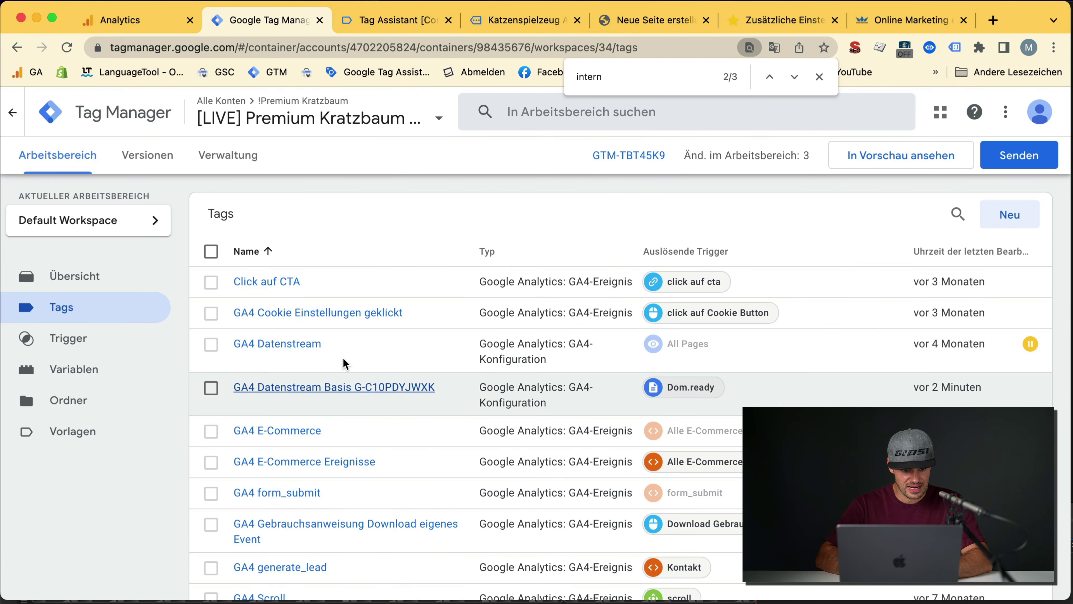
pyautogui.click(313, 387)
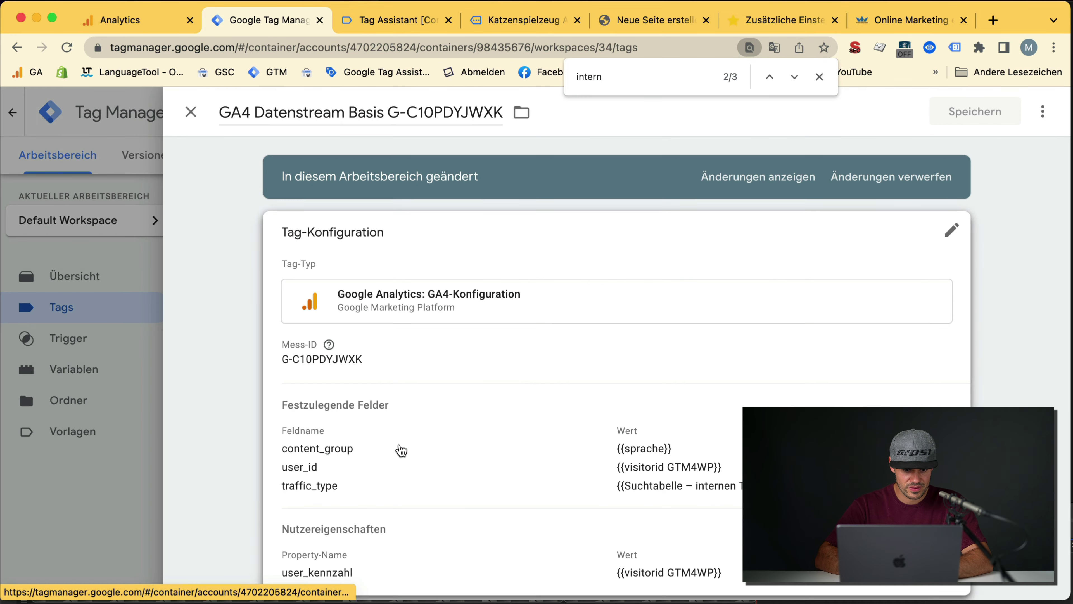
pyautogui.scroll(-2, 403, 406)
pyautogui.tripleClick(709, 520)
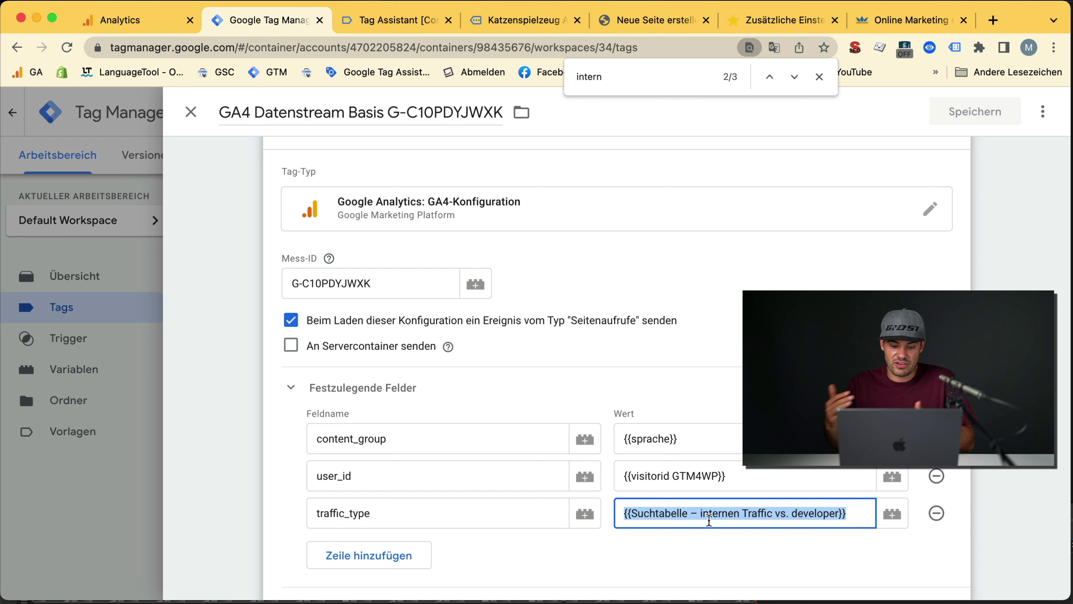
pyautogui.doubleClick(351, 519)
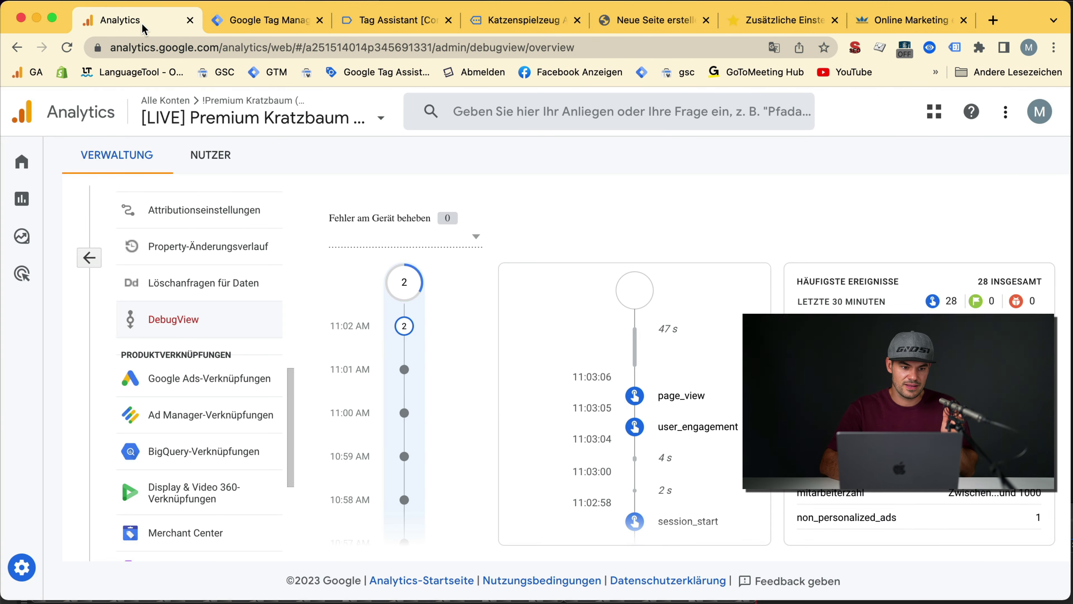
pyautogui.click(120, 20)
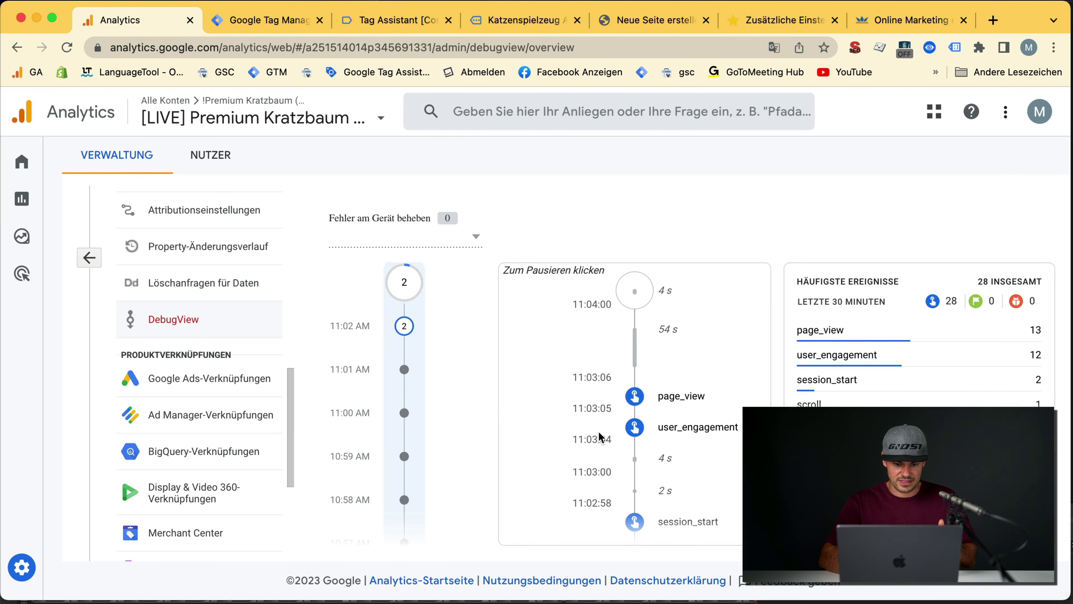